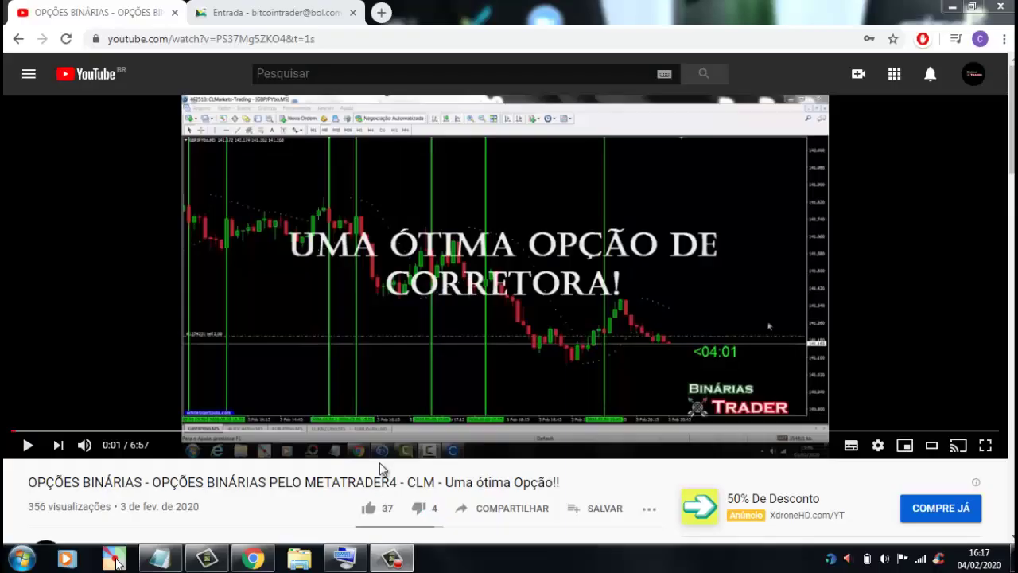
- Scroll to the video description and open the twixar.me broker sign-up link
scroll(1007, 212, down, 4)
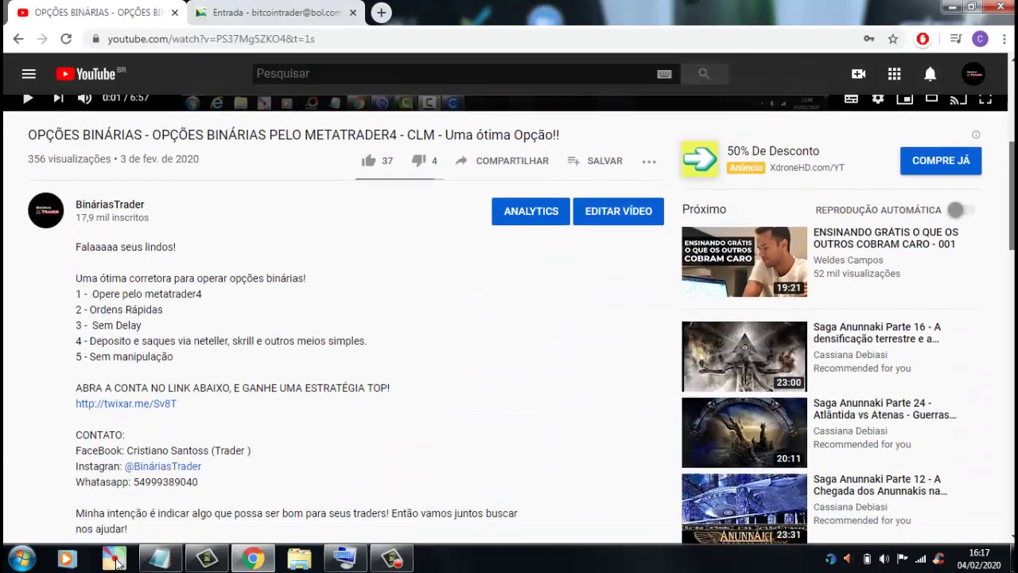
click(147, 405)
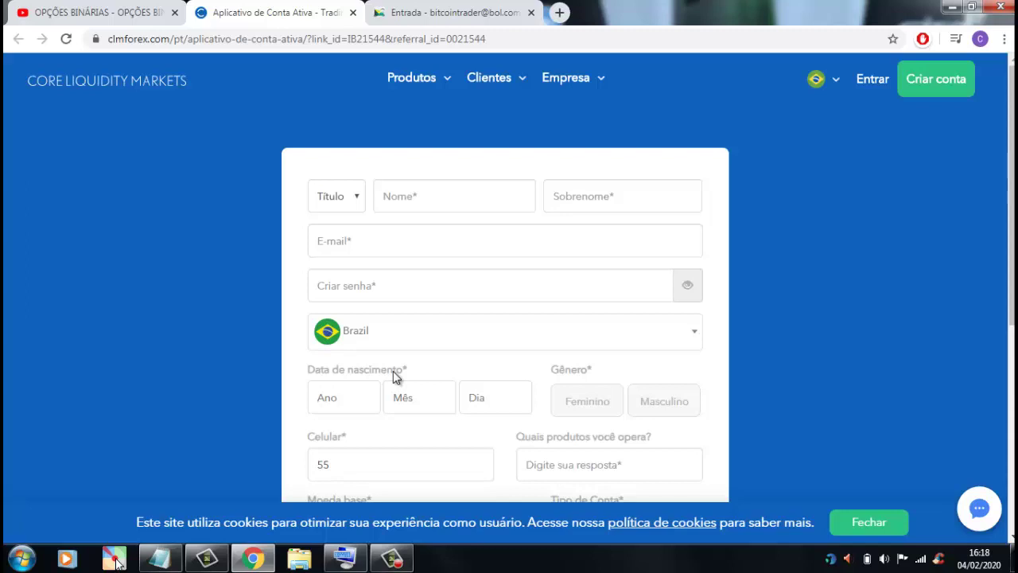
- Keep the current Windows colour scheme in the performance warning and return to the form top
scroll(238, 355, down, 1)
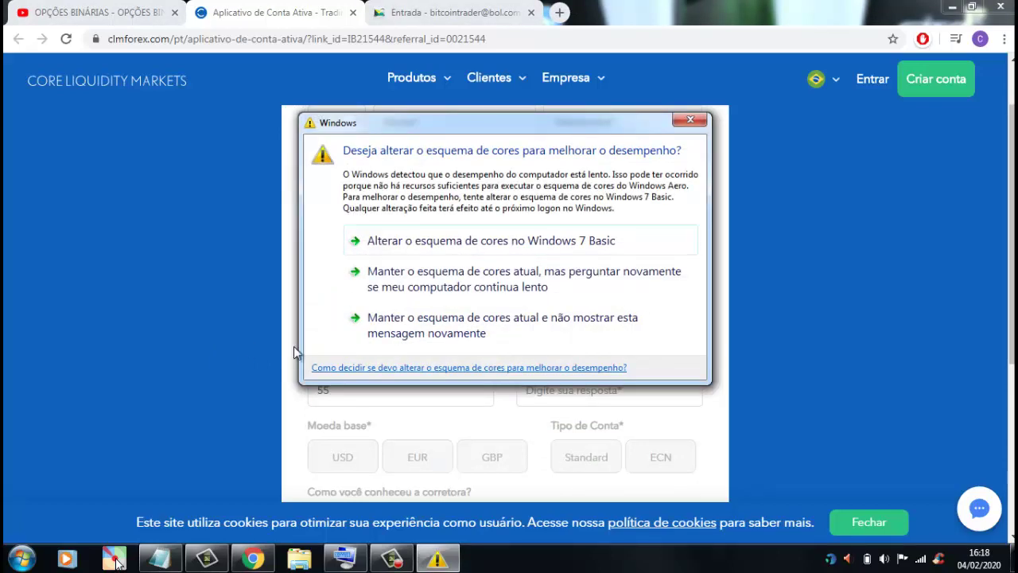
click(437, 334)
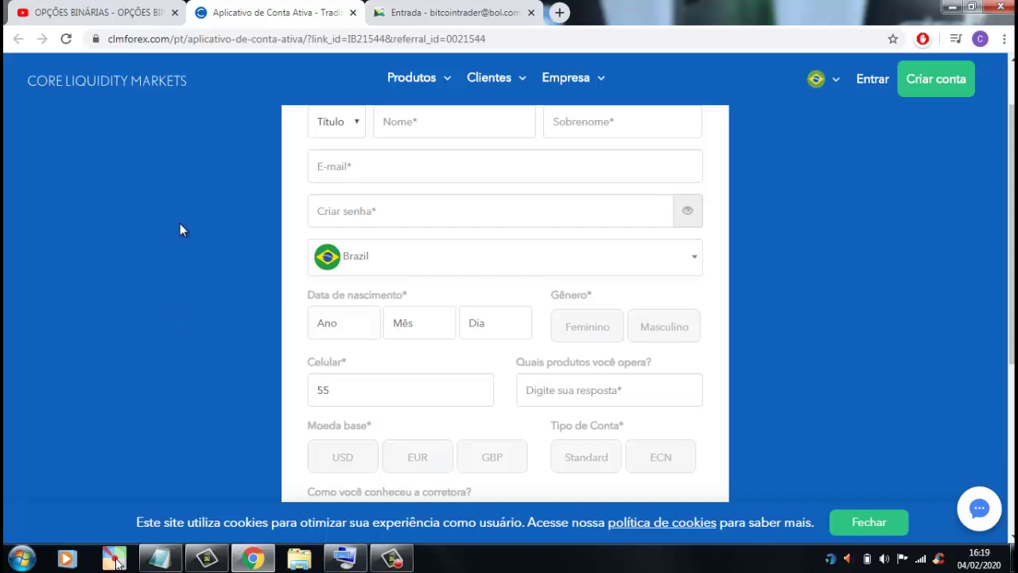
scroll(157, 242, up, 1)
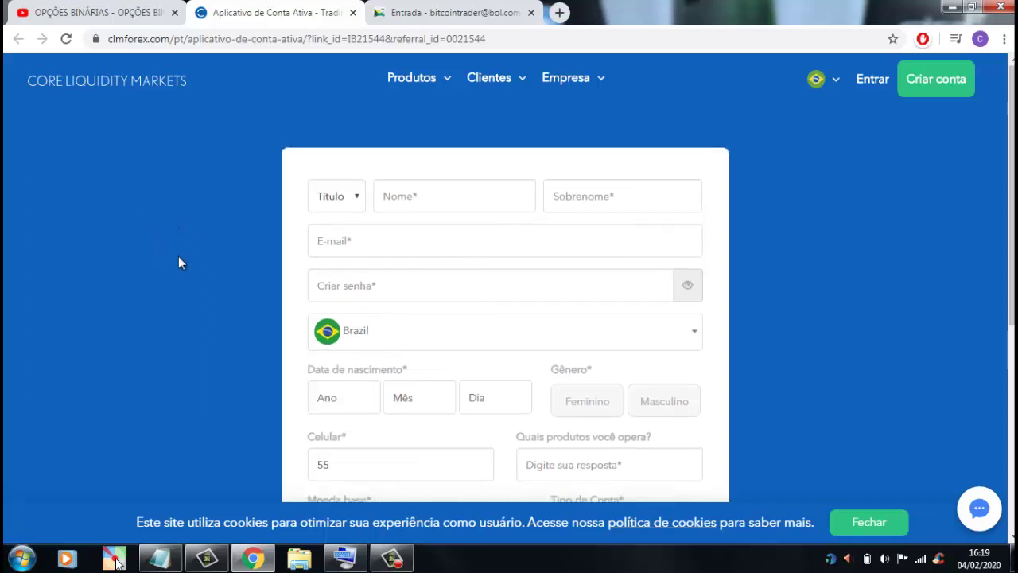
- Choose Sr. as title, autofill the names, and trim the extra surname from Nome
click(356, 200)
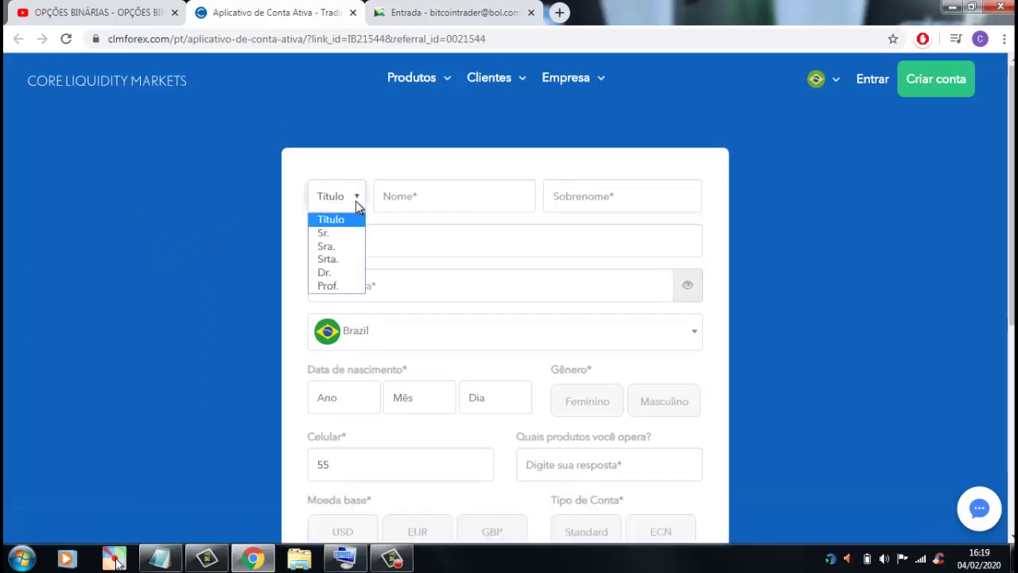
click(326, 233)
click(424, 199)
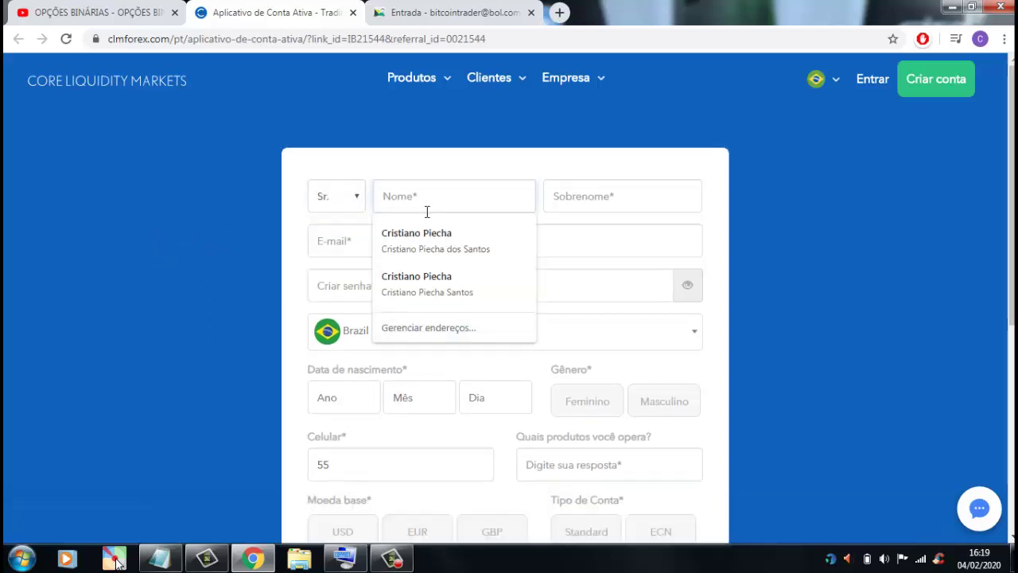
click(429, 238)
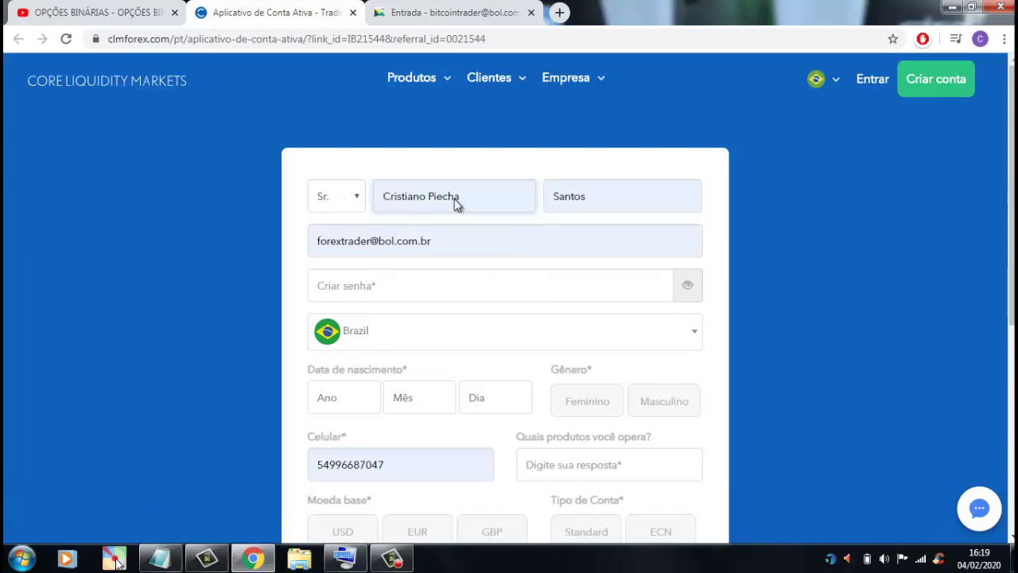
drag(454, 201, 471, 194)
key(BackSpace)
key(BackSpace)
key(BackSpace)
key(BackSpace)
key(BackSpace)
key(BackSpace)
key(BackSpace)
click(575, 236)
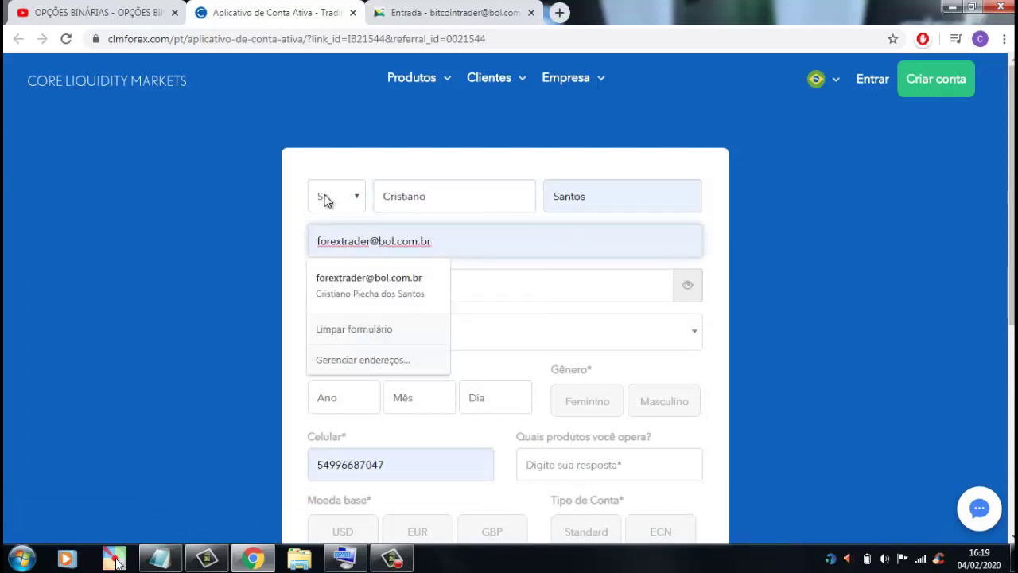
- Replace the E-mail field with the address copied from Notepad
drag(440, 244, 288, 273)
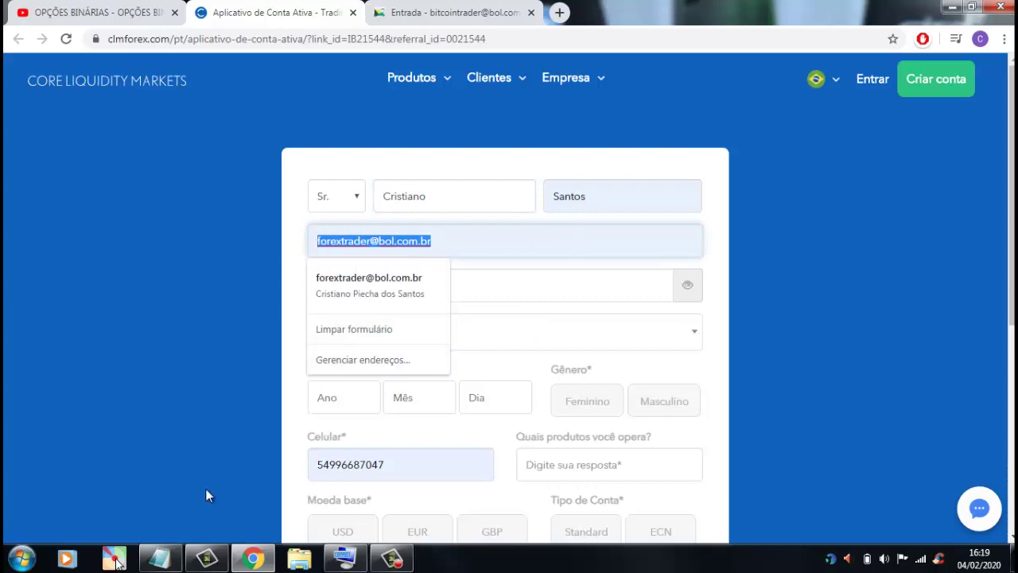
click(162, 563)
drag(455, 366, 213, 366)
right_click(244, 368)
click(301, 206)
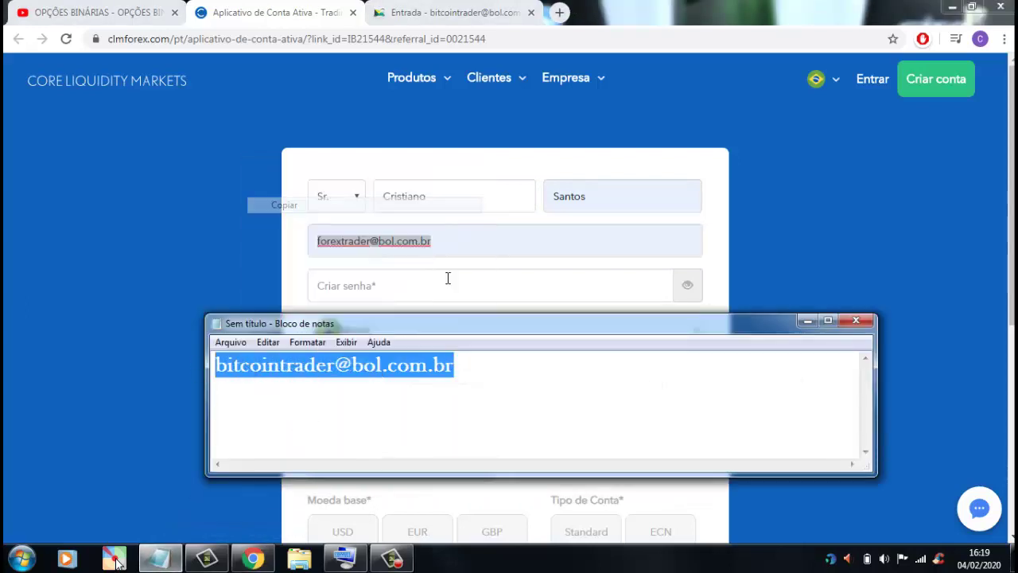
click(454, 243)
key(BackSpace)
key(BackSpace)
key(BackSpace)
key(BackSpace)
key(BackSpace)
key(BackSpace)
key(BackSpace)
key(BackSpace)
key(BackSpace)
key(BackSpace)
key(BackSpace)
key(BackSpace)
key(BackSpace)
key(BackSpace)
key(BackSpace)
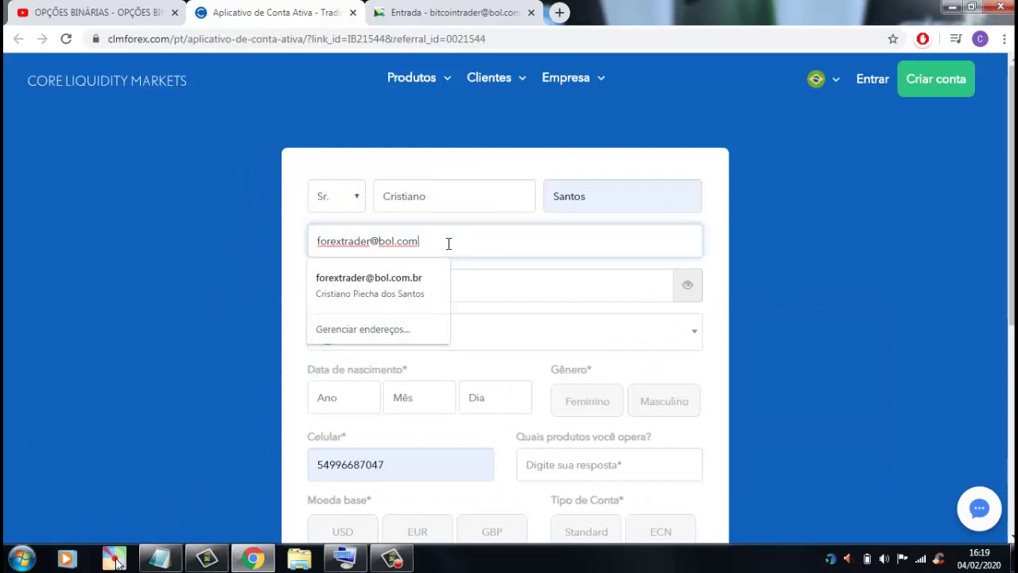
key(BackSpace)
key(BackSpace)
key(BackSpace)
key(BackSpace)
key(BackSpace)
key(BackSpace)
key(BackSpace)
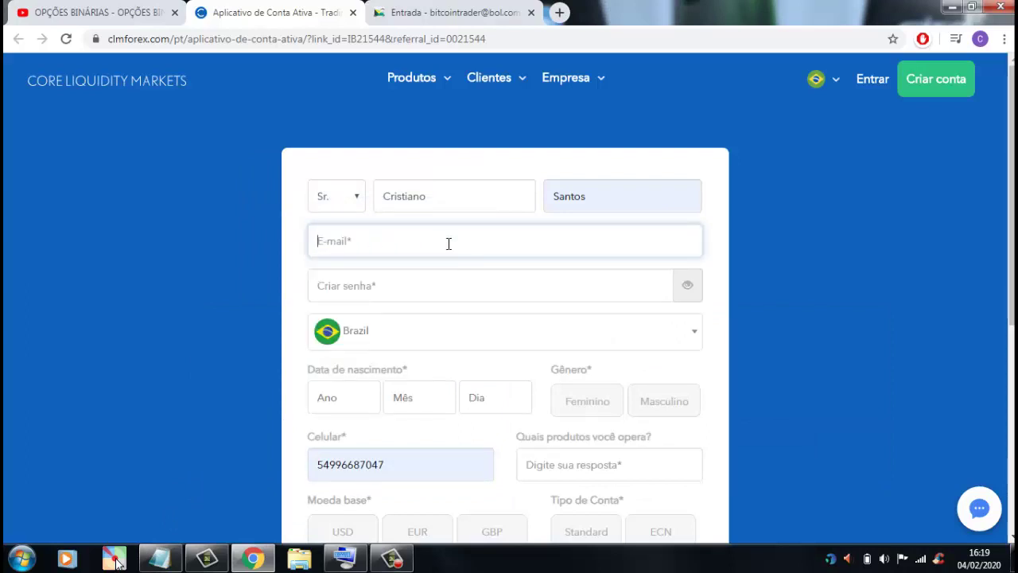
right_click(449, 243)
click(485, 334)
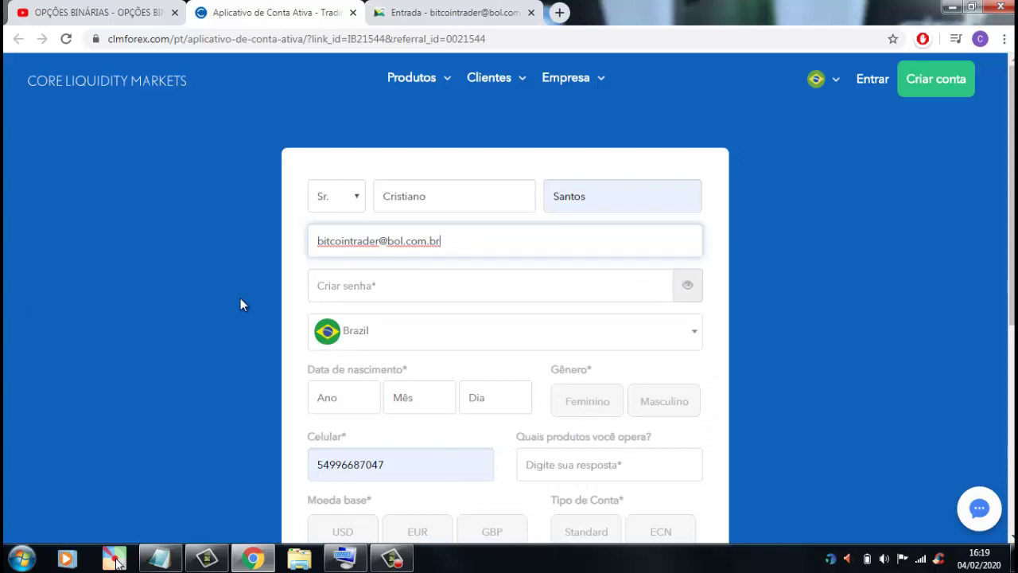
scroll(240, 304, down, 4)
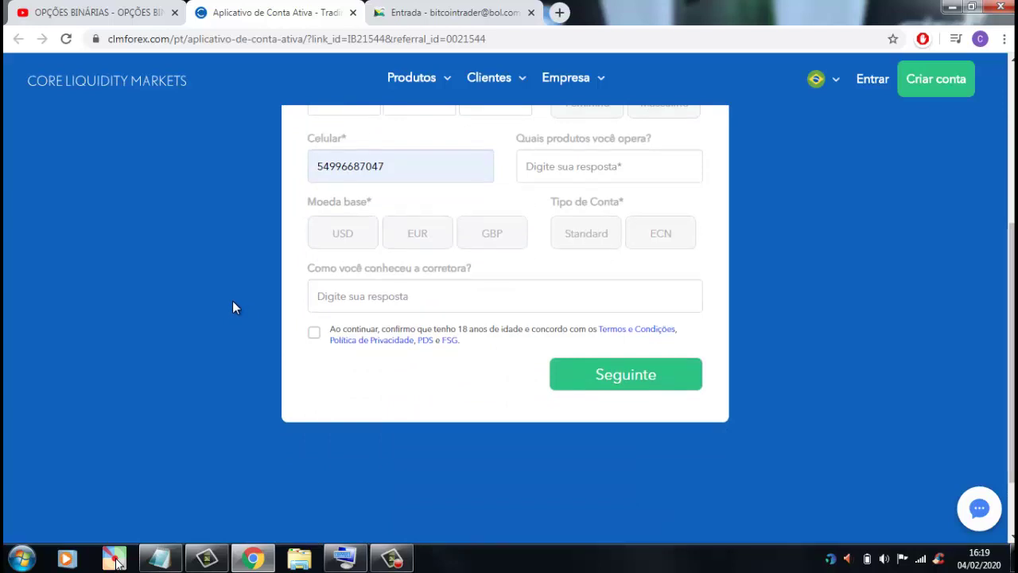
scroll(233, 303, up, 3)
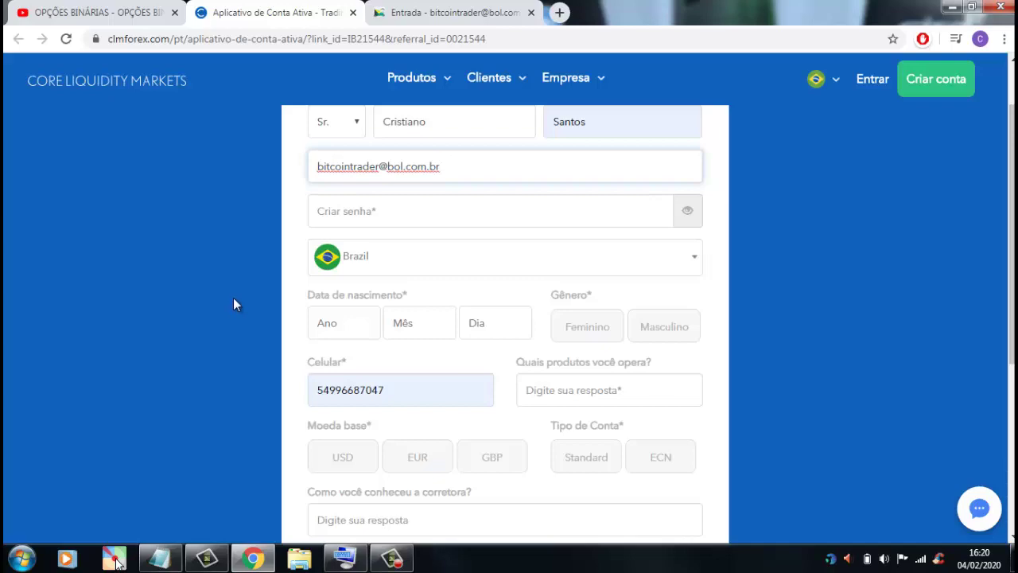
- Enter the account password in Criar senha, using the on-screen keyboard
scroll(211, 288, down, 1)
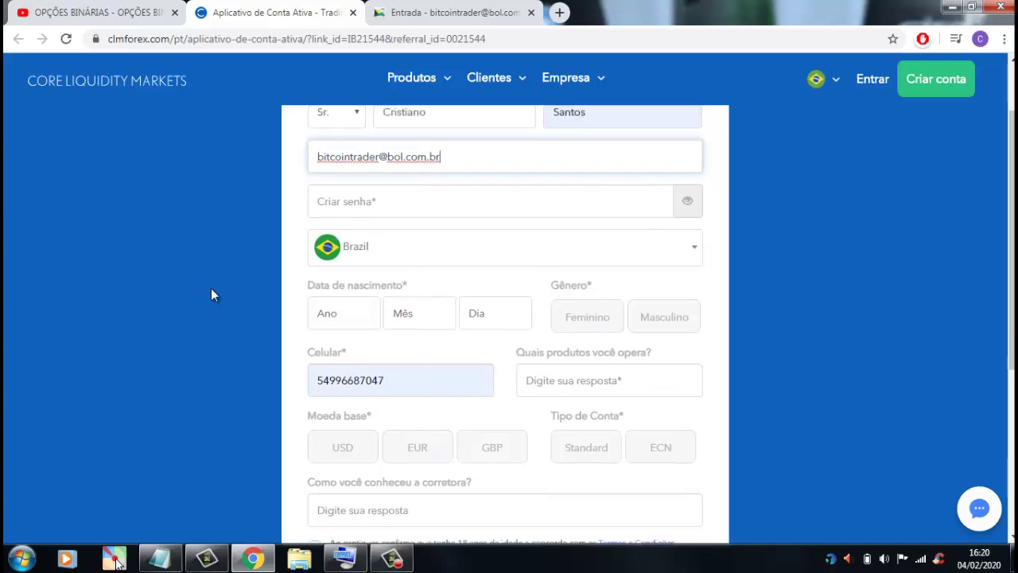
scroll(255, 293, up, 2)
click(374, 272)
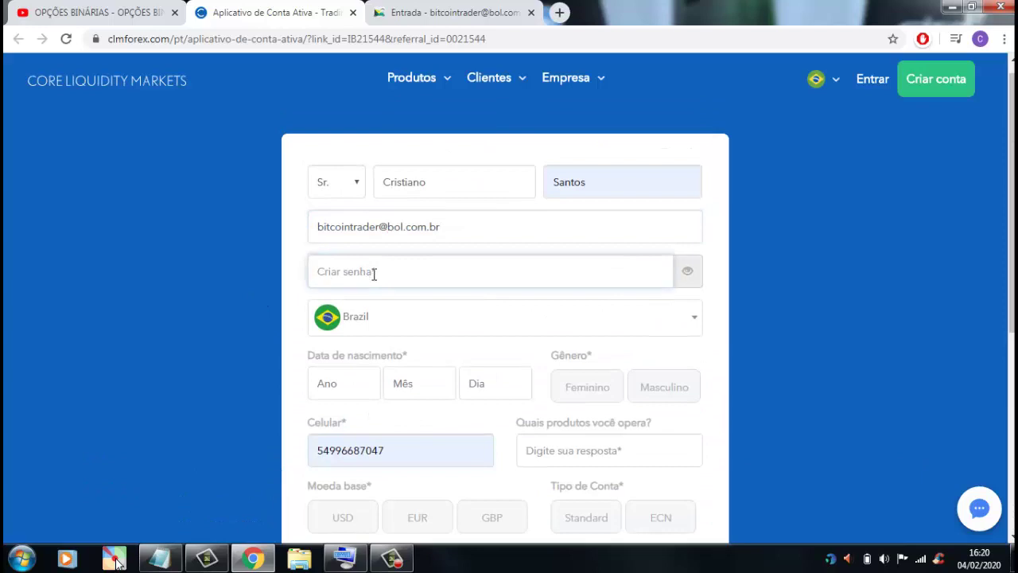
text(••••••)
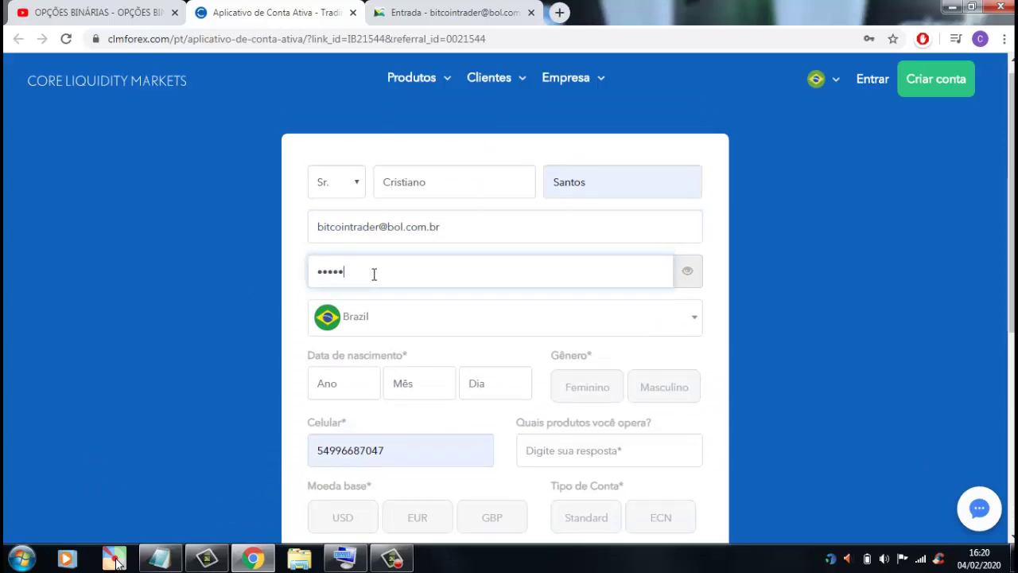
click(344, 560)
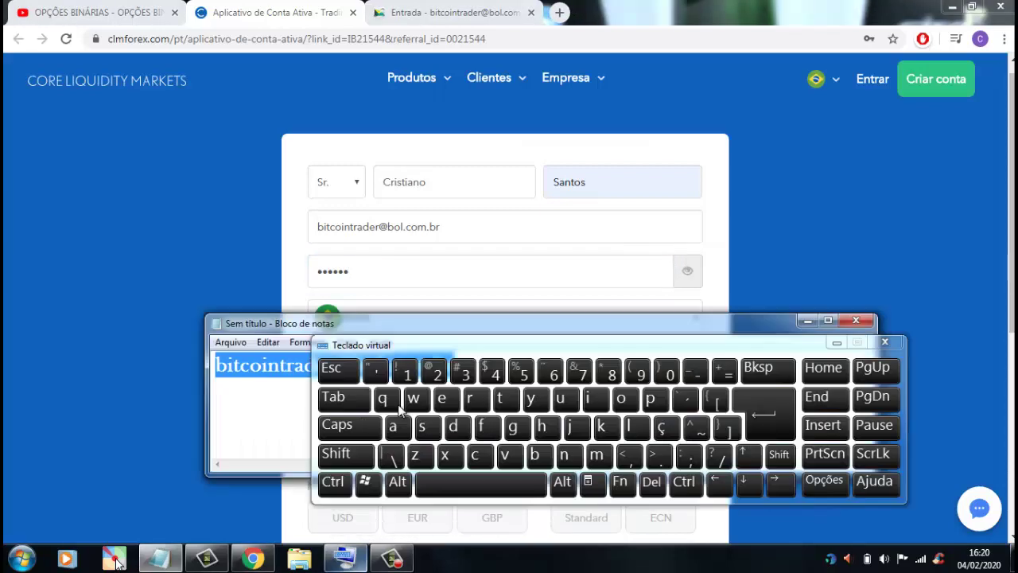
click(375, 275)
text(••••)
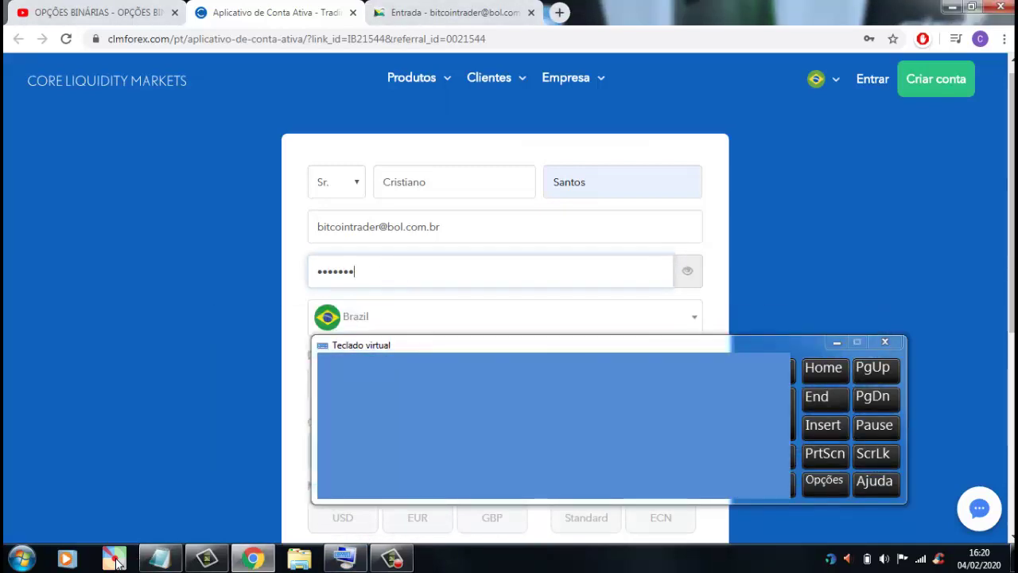
click(837, 342)
scroll(443, 296, down, 1)
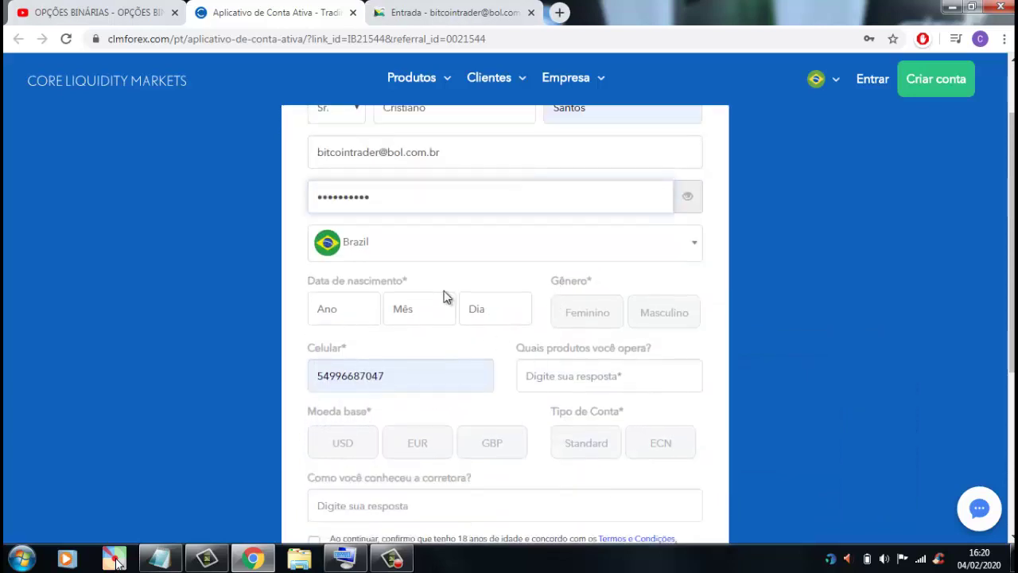
click(358, 302)
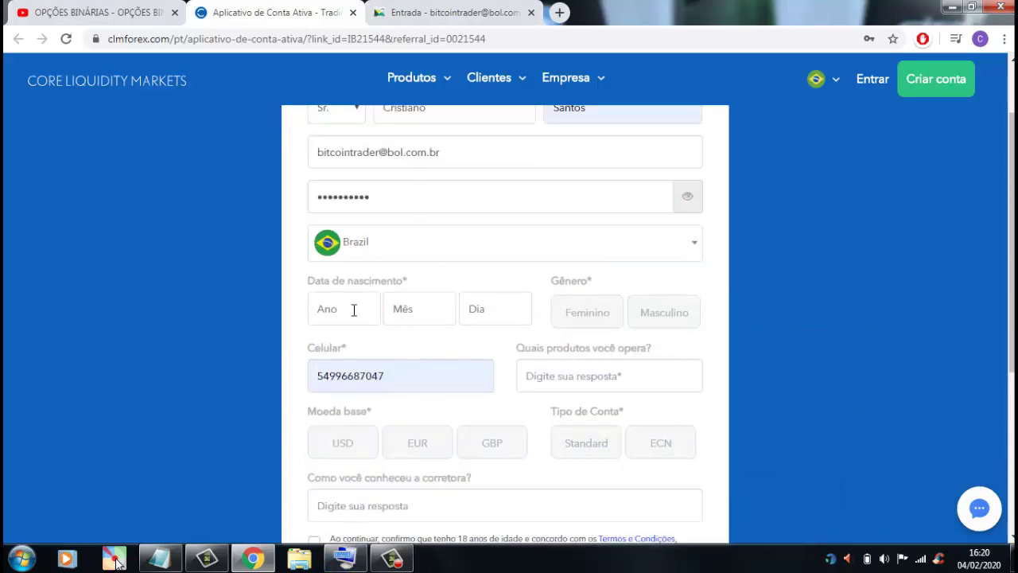
click(420, 309)
click(494, 315)
text(3)
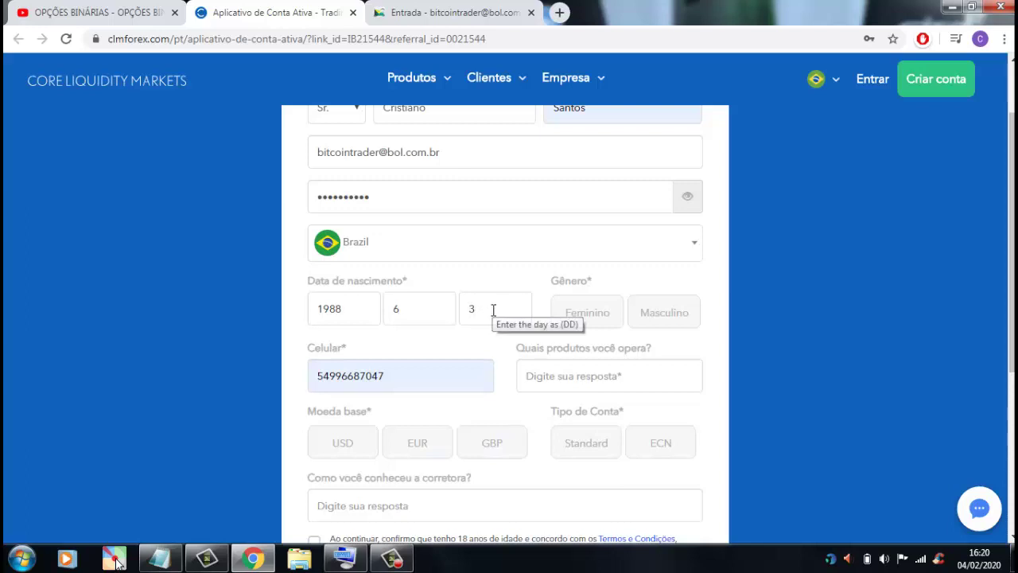
click(661, 319)
scroll(611, 367, down, 1)
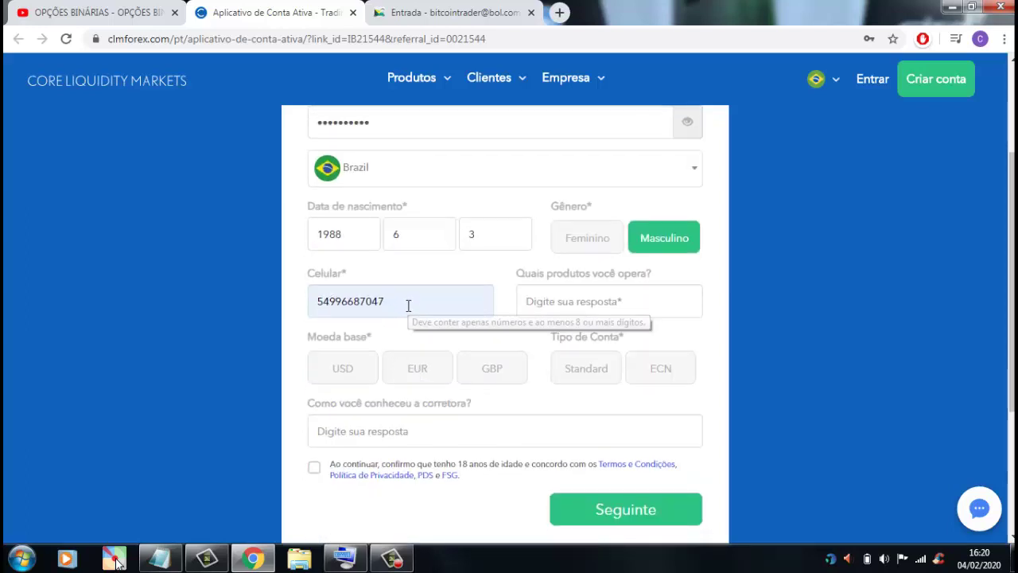
- Replace the mobile number and answer the products question with 'opcoes binarias'
drag(408, 306, 329, 302)
key(BackSpace)
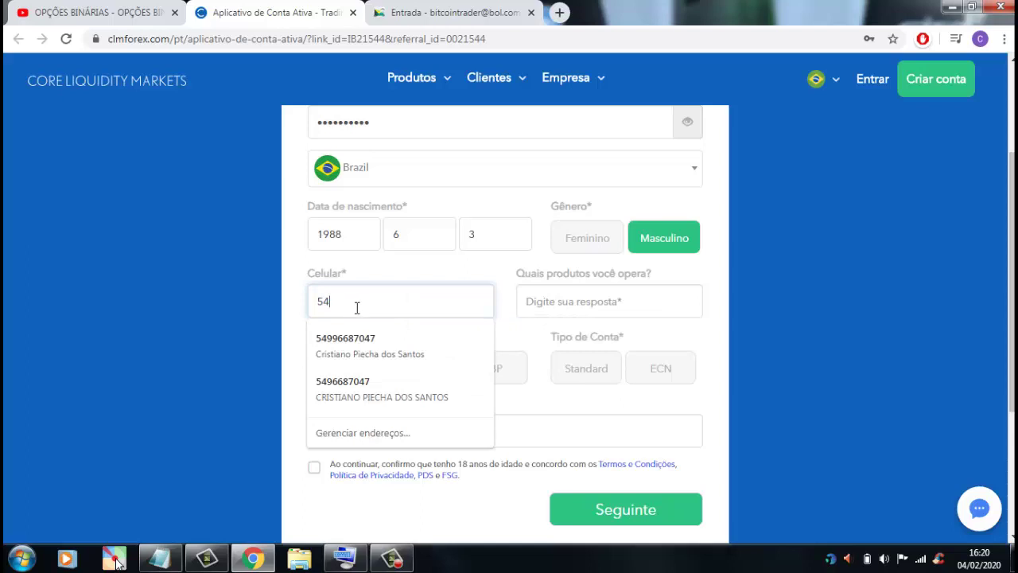
text(999999654)
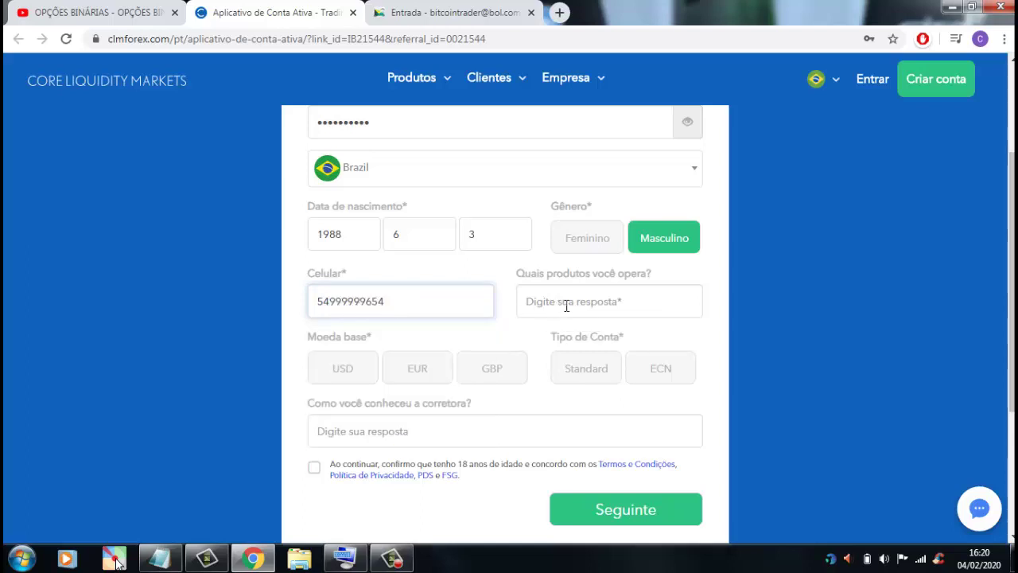
click(568, 306)
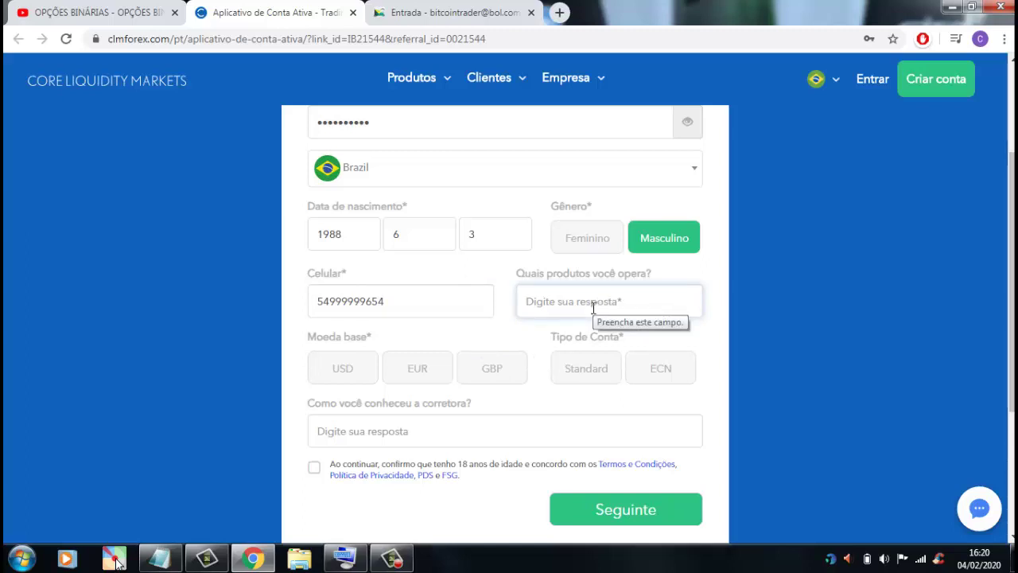
text(o)
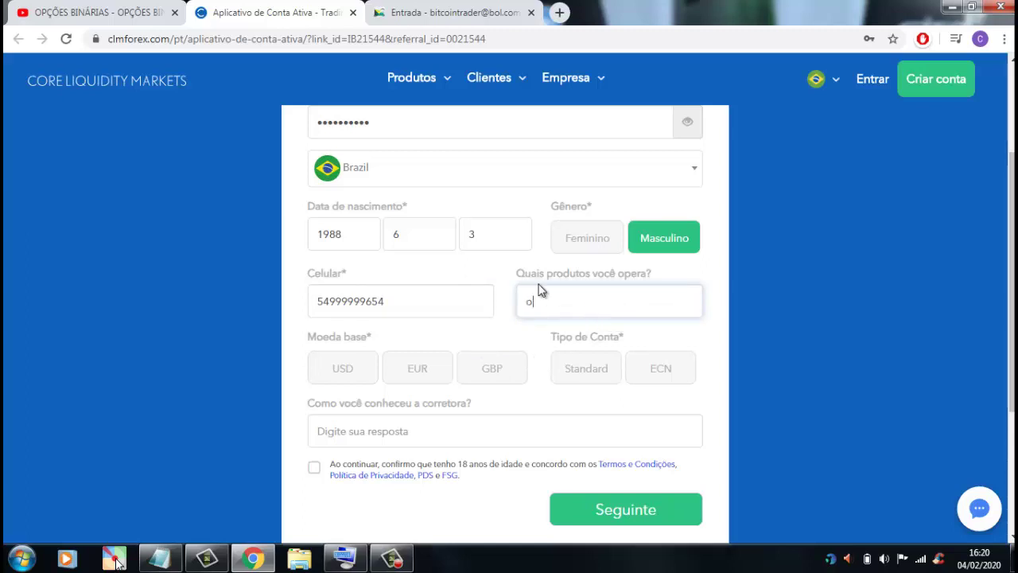
click(345, 558)
text(pcoes binarias)
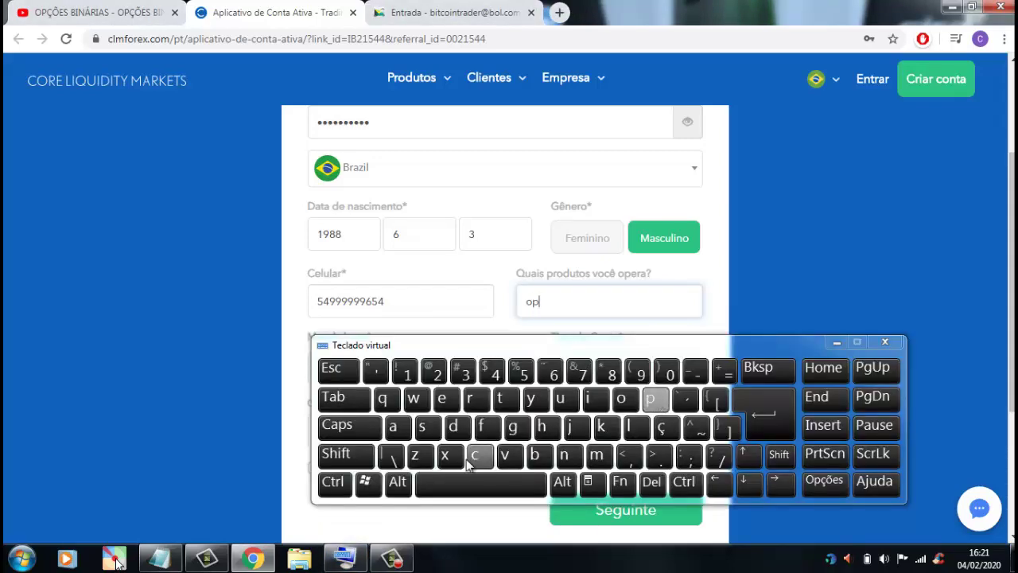
click(884, 342)
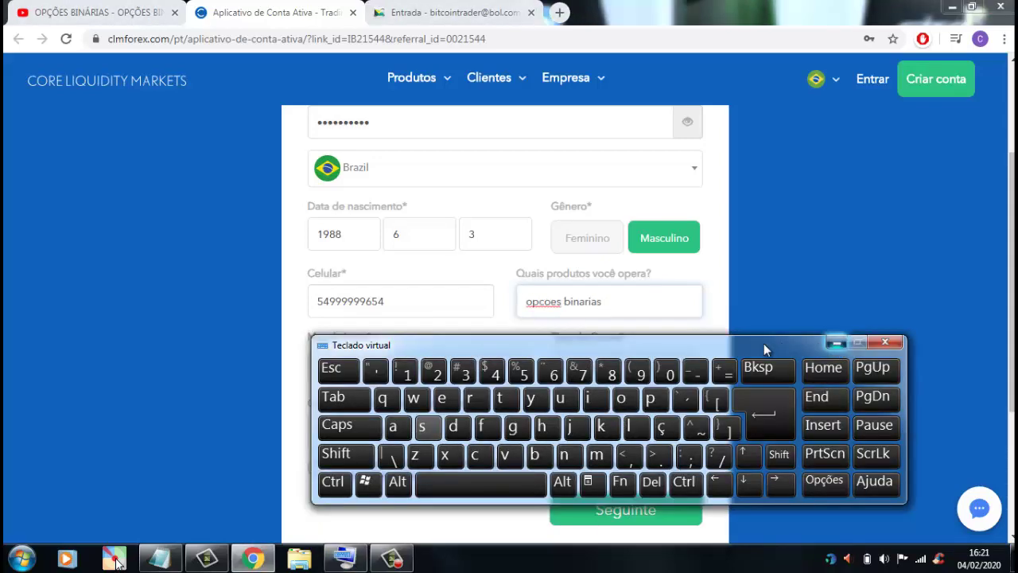
click(606, 310)
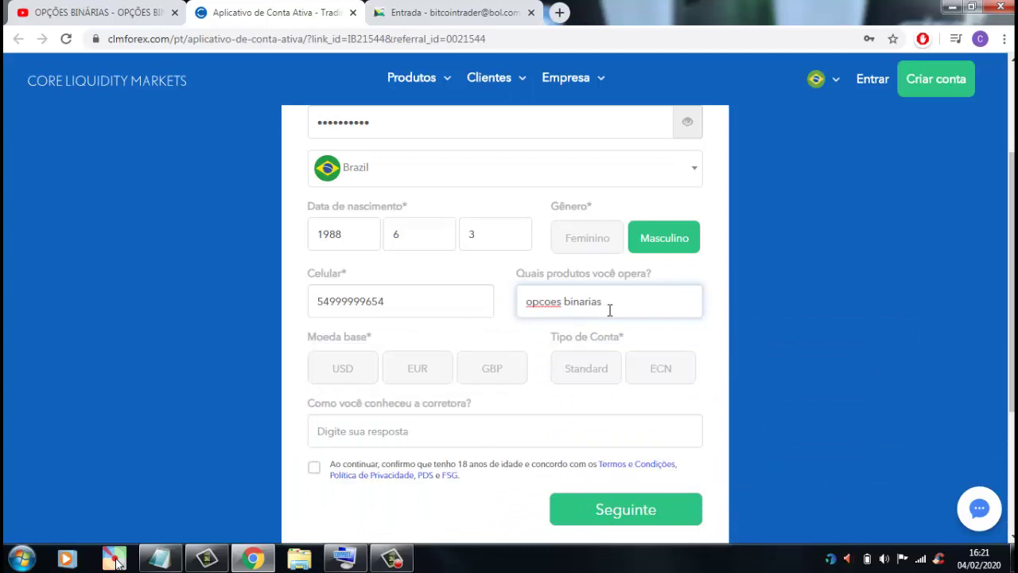
- Choose USD as base currency and a Standard account, then type the referral answer
click(344, 374)
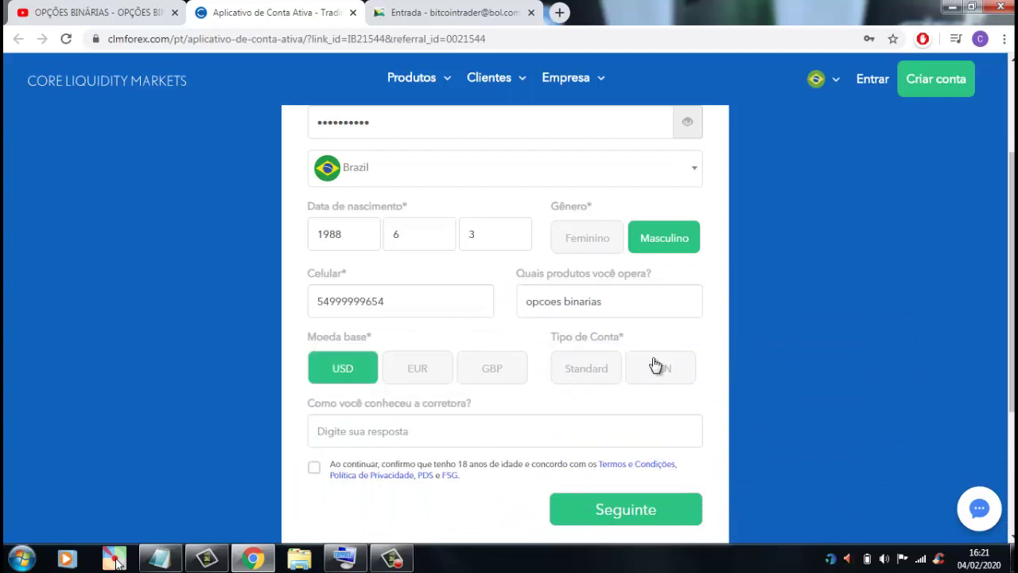
click(593, 373)
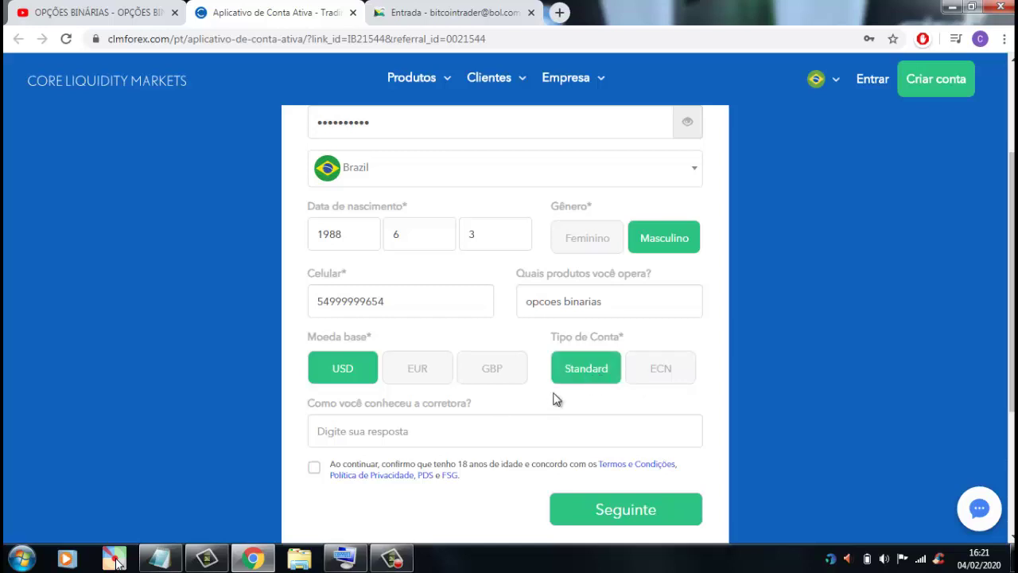
click(404, 434)
scroll(404, 434, down, 2)
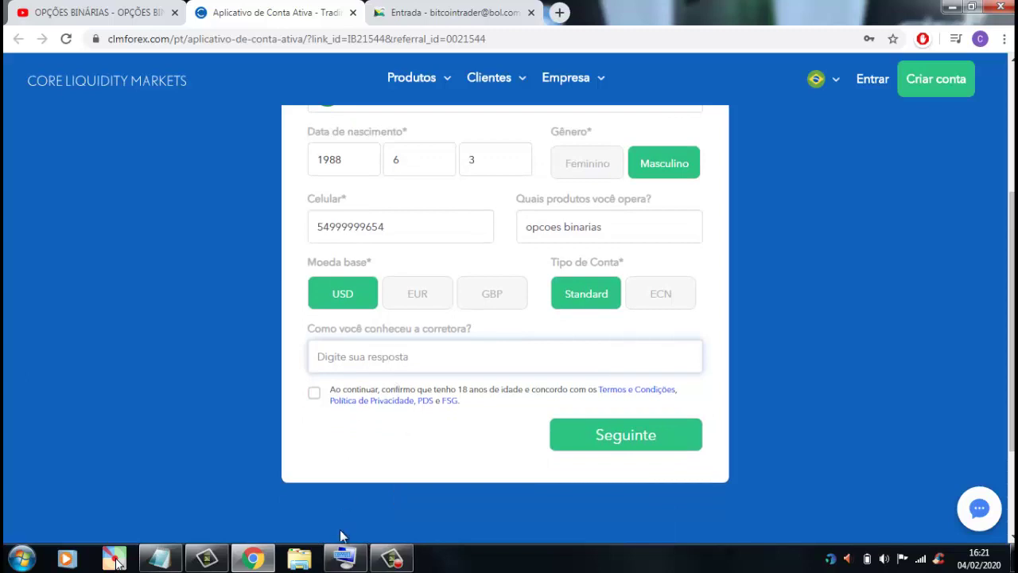
click(344, 559)
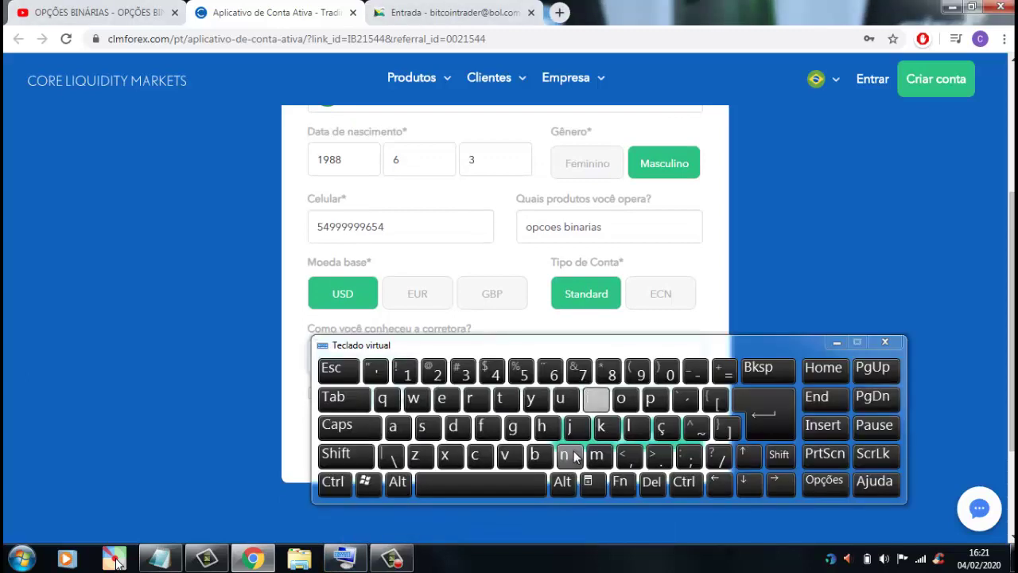
text(cacsa)
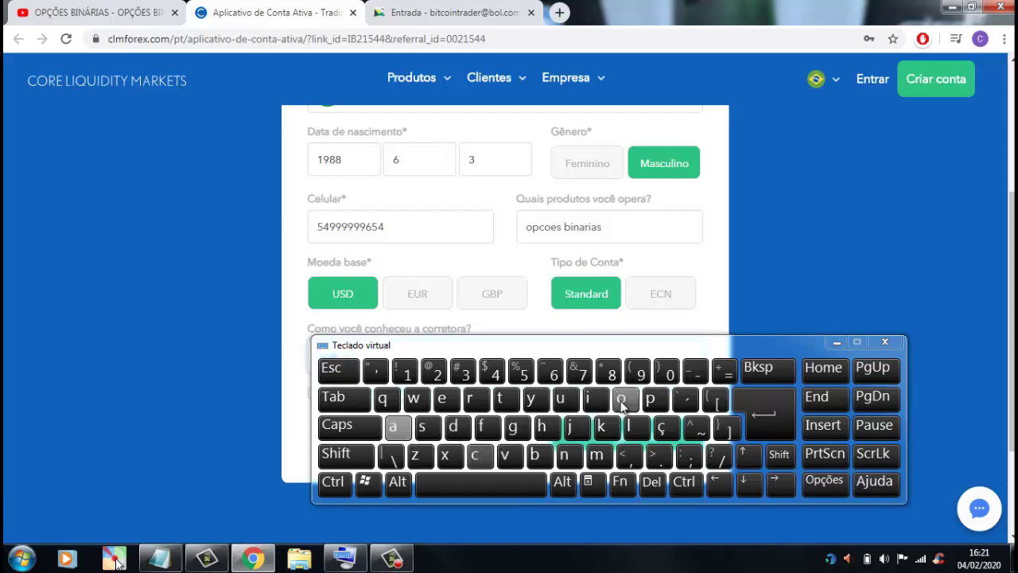
text(o)
click(837, 342)
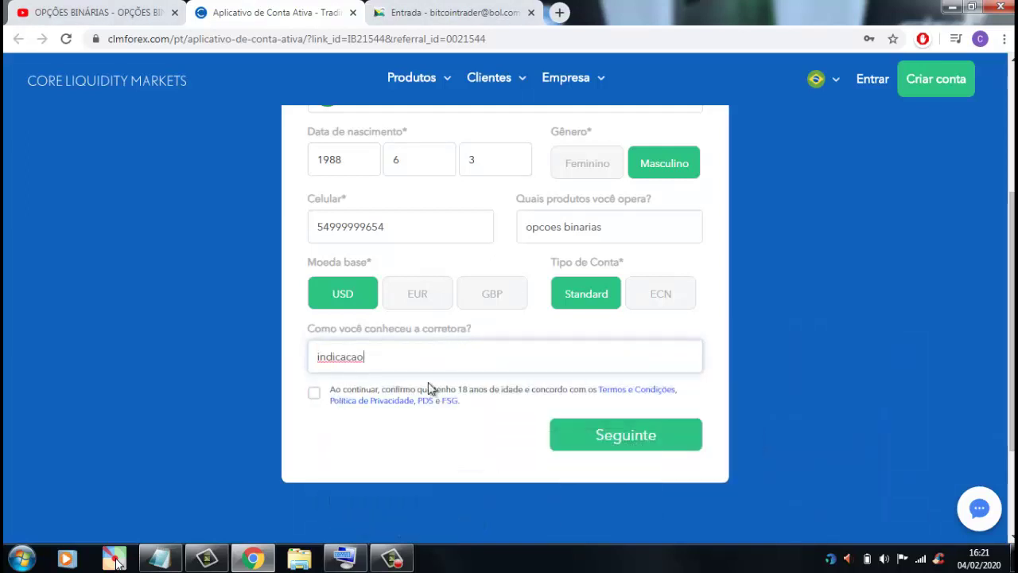
- Correct the referral answer to 'indicação', accept the terms, and submit with Seguinte
right_click(342, 367)
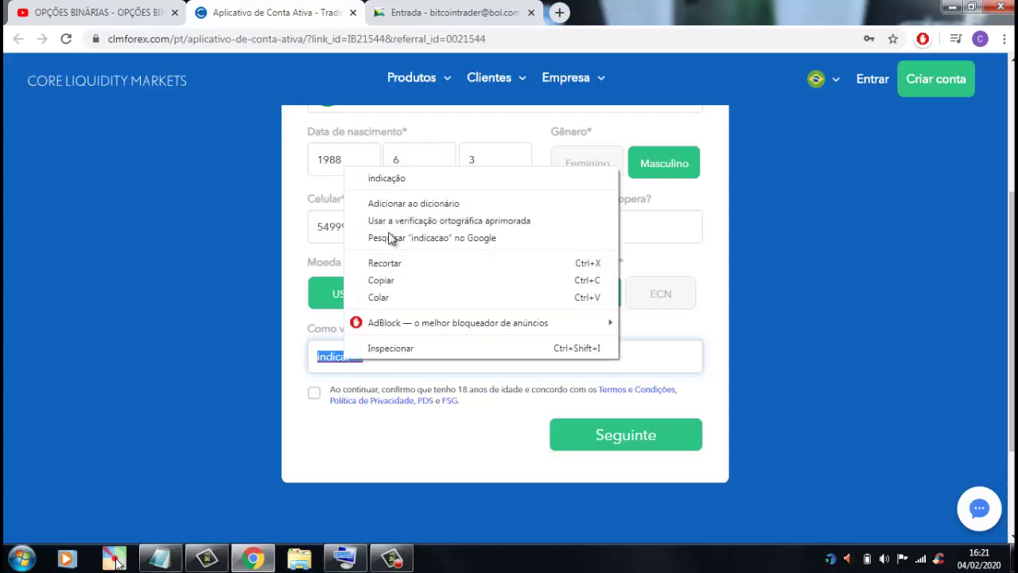
click(396, 180)
click(315, 394)
click(645, 443)
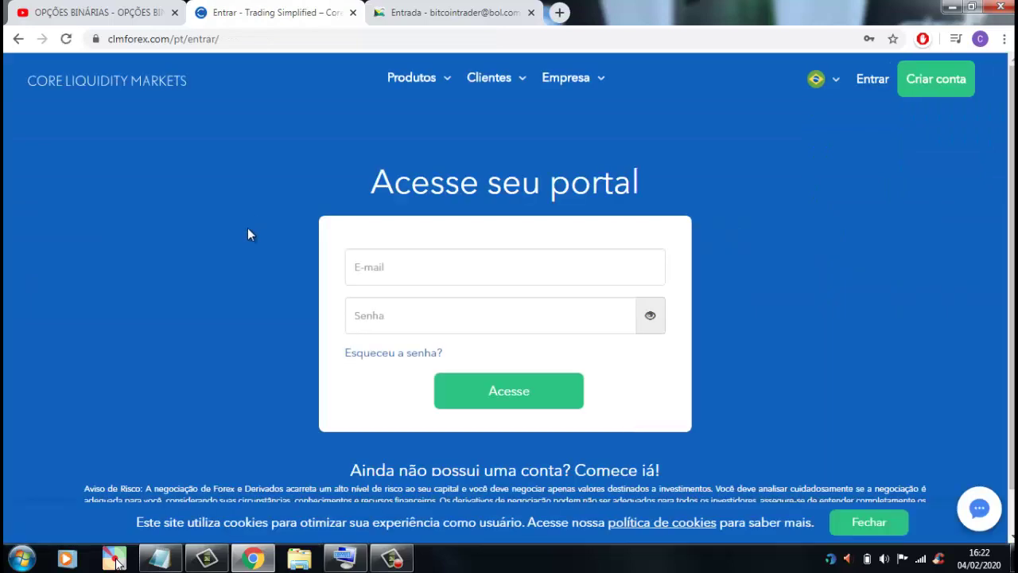
- Log in to the client portal with the e-mail copied from Notepad and the account password
click(427, 270)
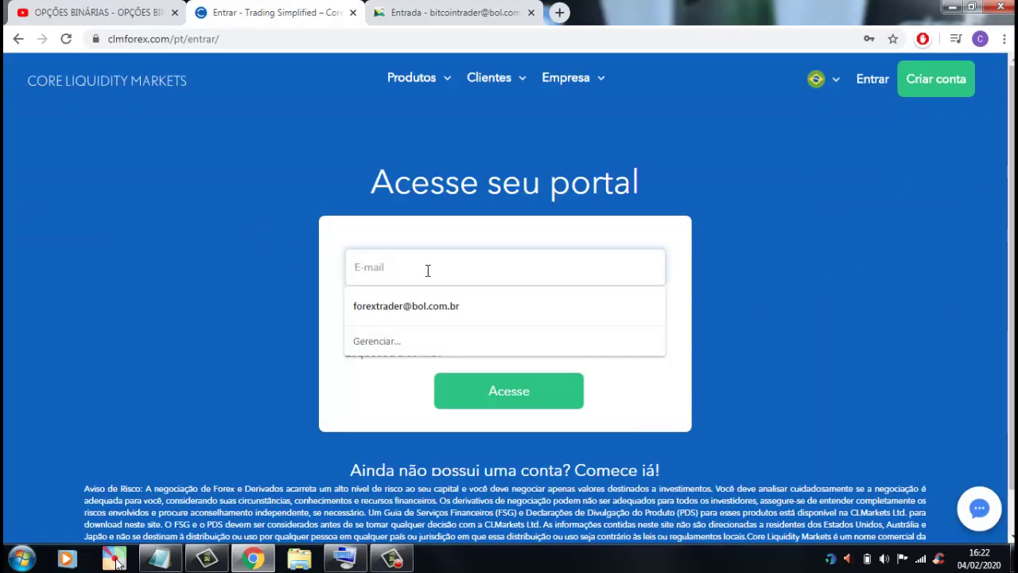
text(b)
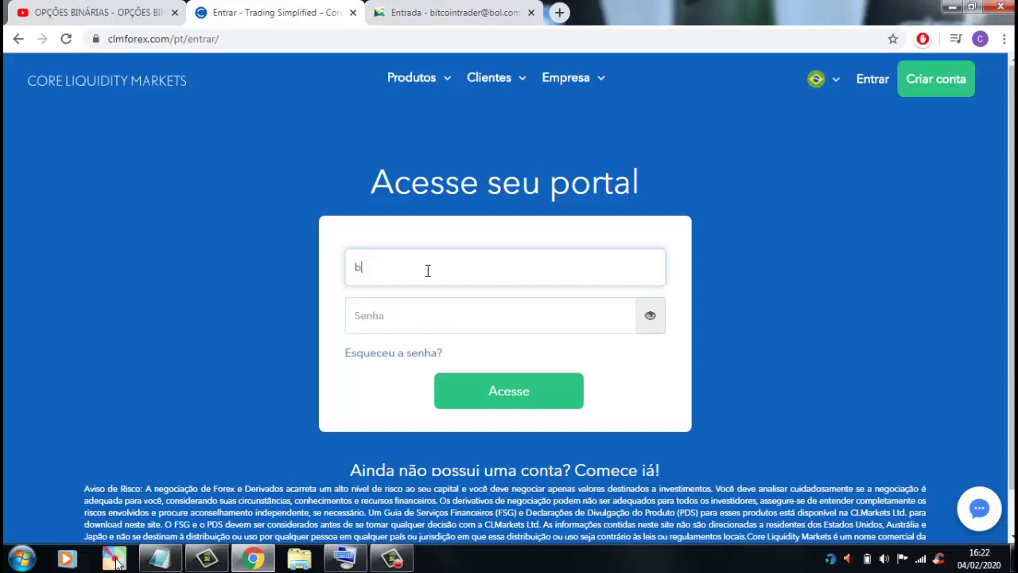
click(181, 562)
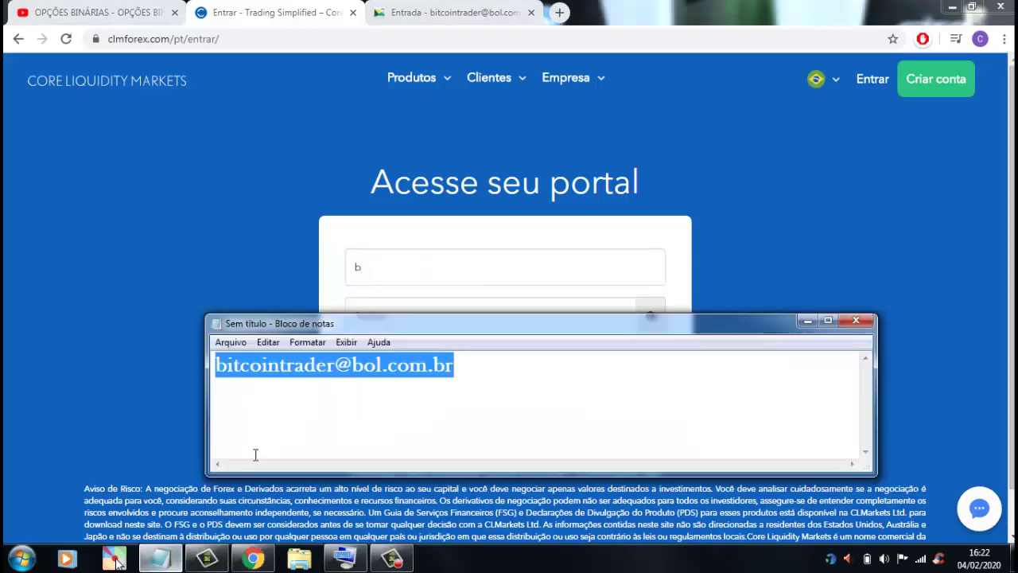
right_click(357, 364)
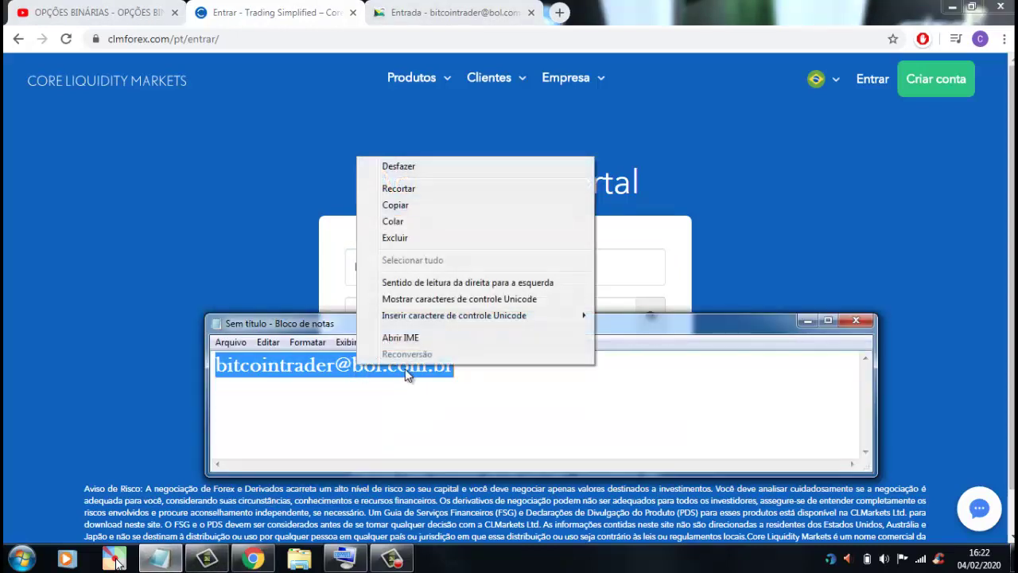
click(404, 206)
click(808, 321)
key(BackSpace)
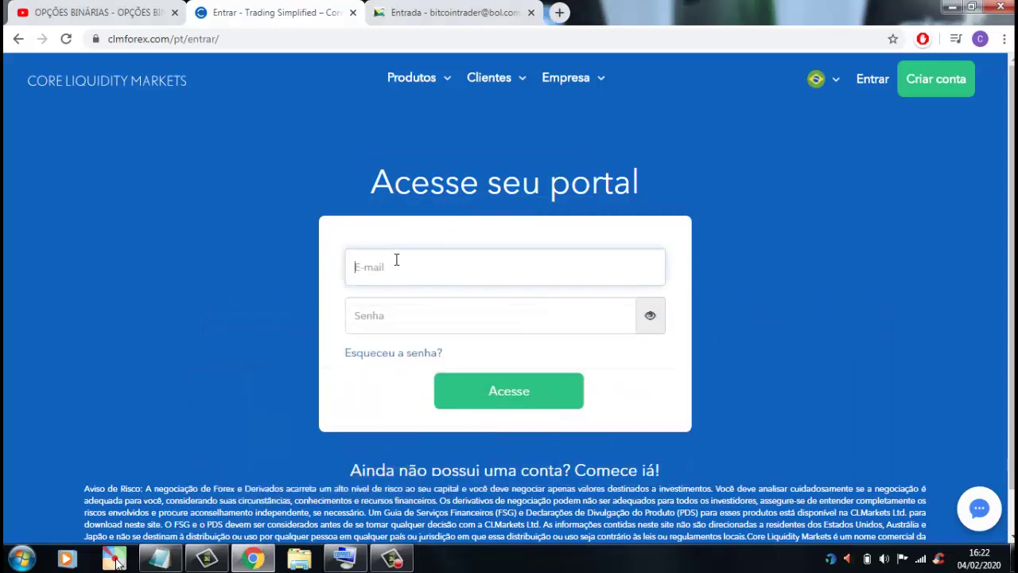
right_click(396, 260)
click(436, 347)
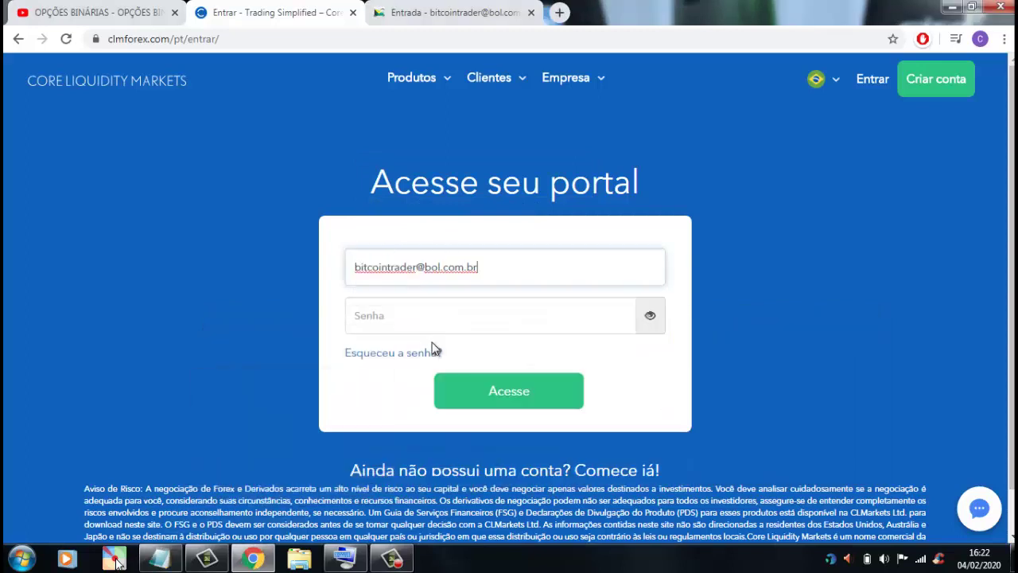
click(398, 313)
key(ctrl+v)
click(530, 401)
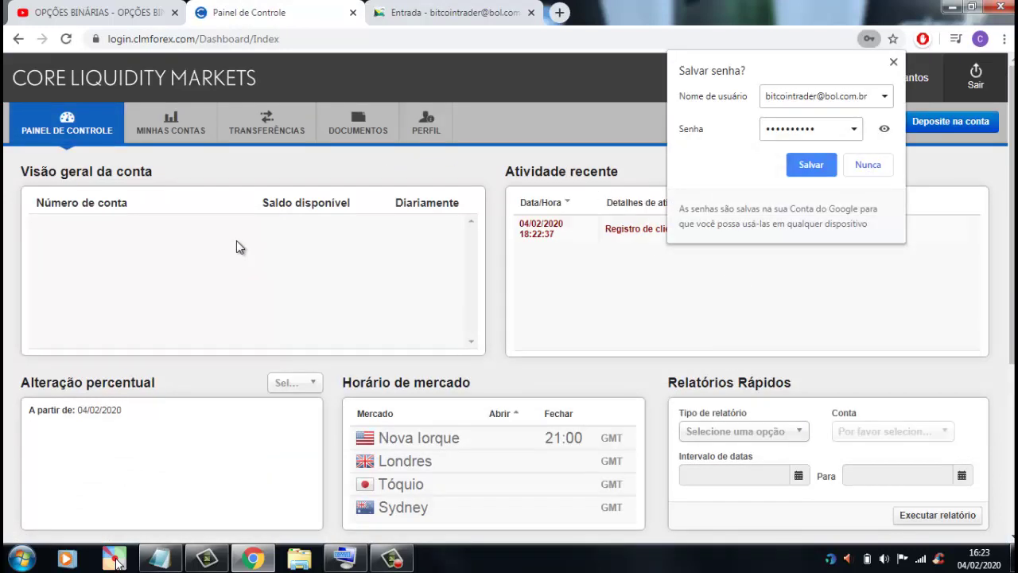
- Dismiss Chrome's 'Salvar senha?' prompt and go to the DOCUMENTOS page
click(893, 62)
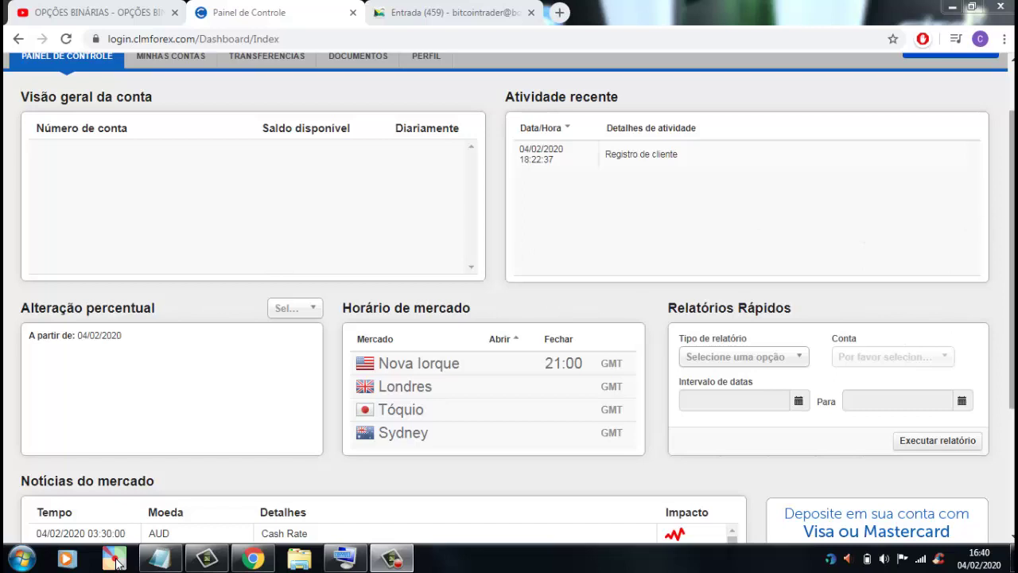
scroll(1011, 223, up, 1)
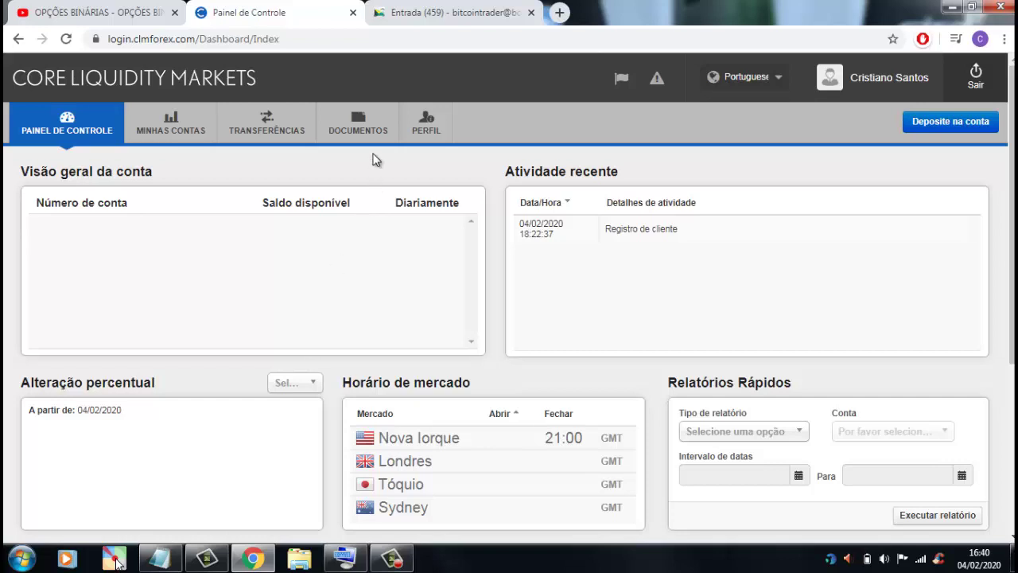
click(358, 131)
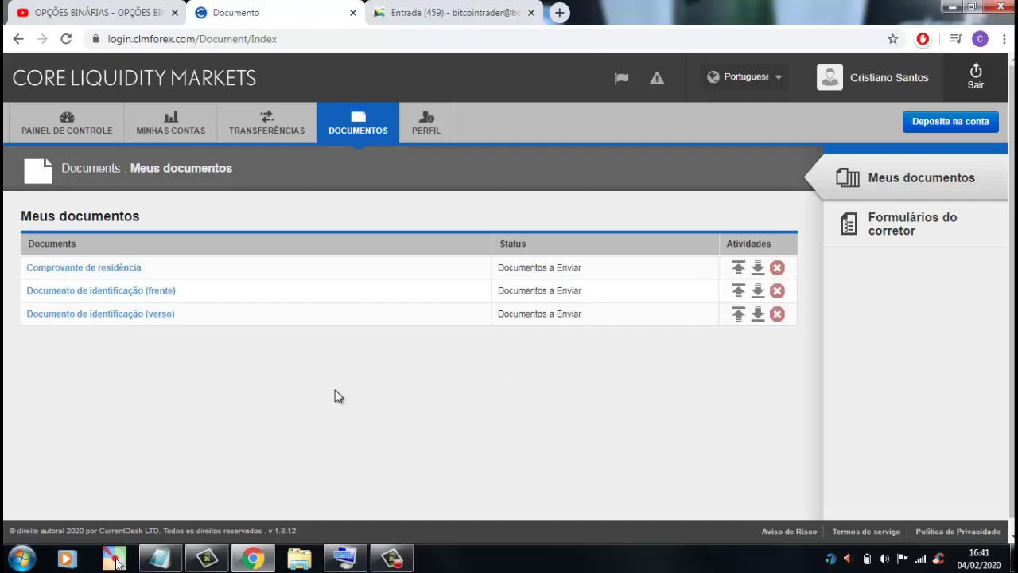
- Open the Deposite na conta form from the MINHAS CONTAS tab
click(181, 132)
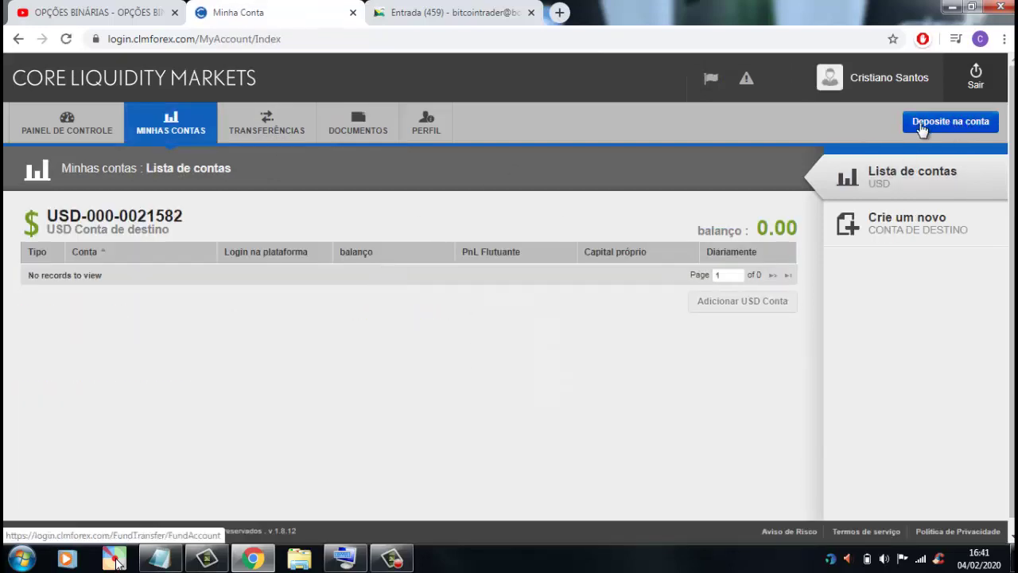
click(965, 129)
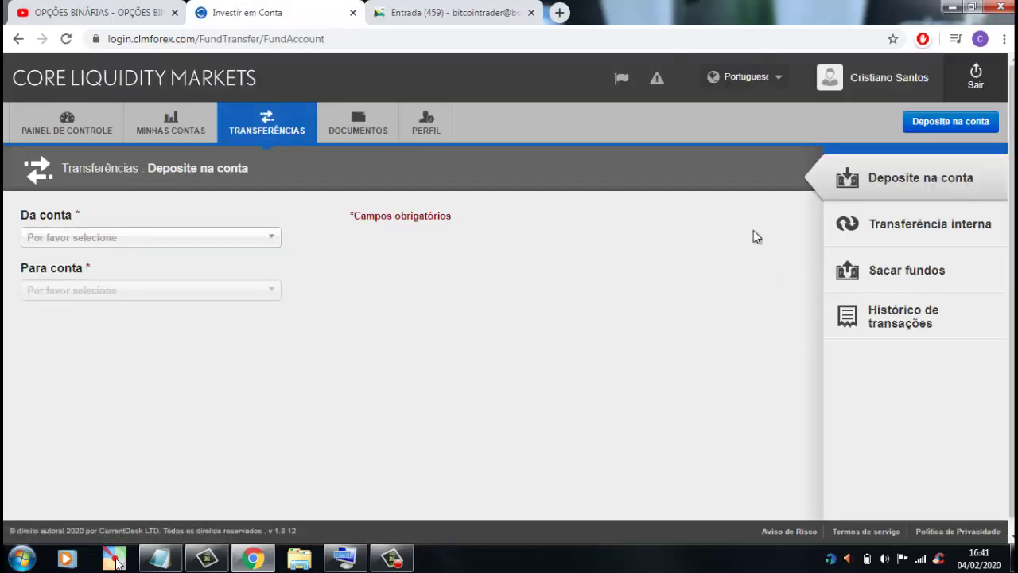
- Check the Da conta source list, then return to PAINEL DE CONTROLE
click(271, 240)
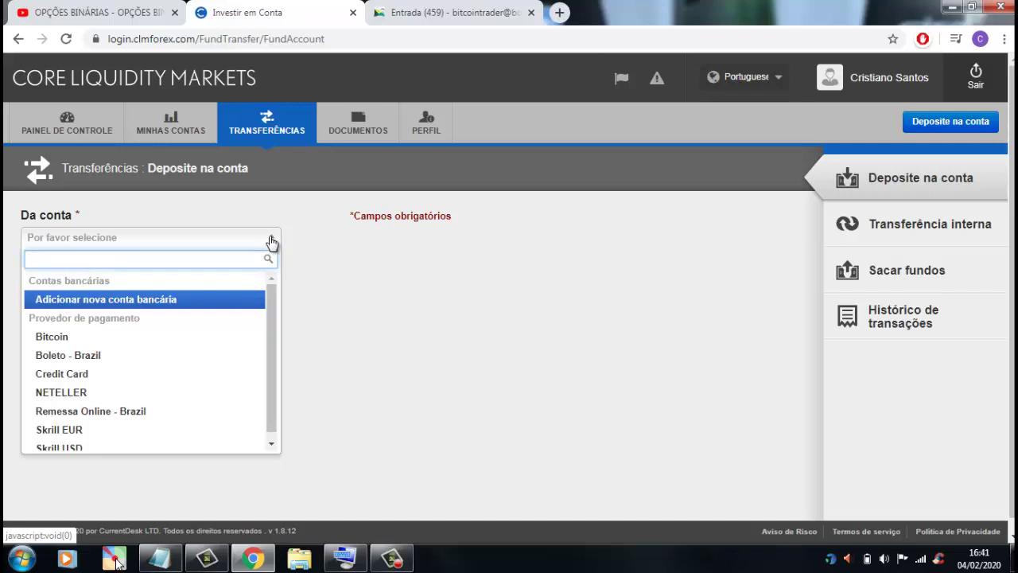
click(74, 127)
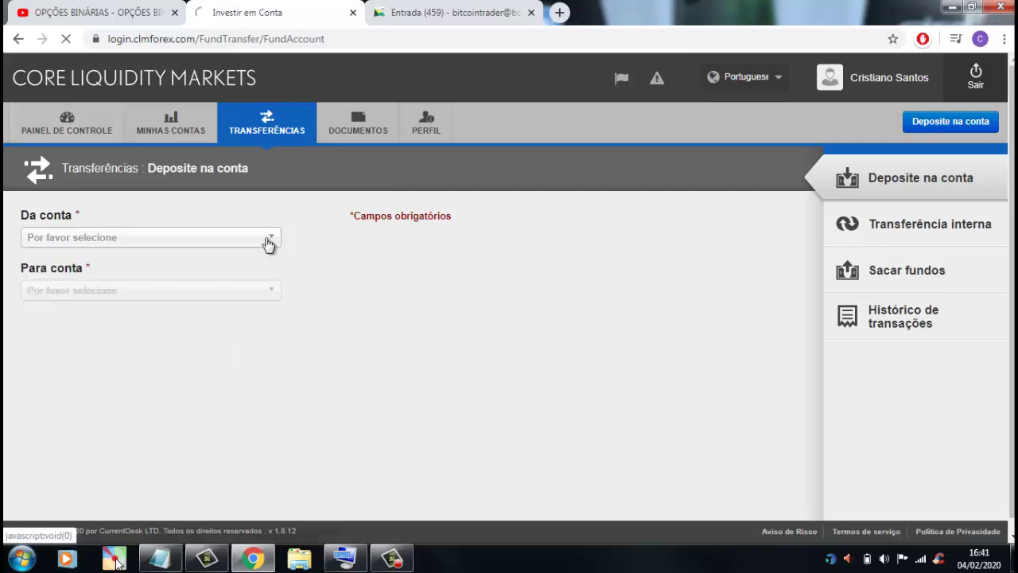
click(70, 125)
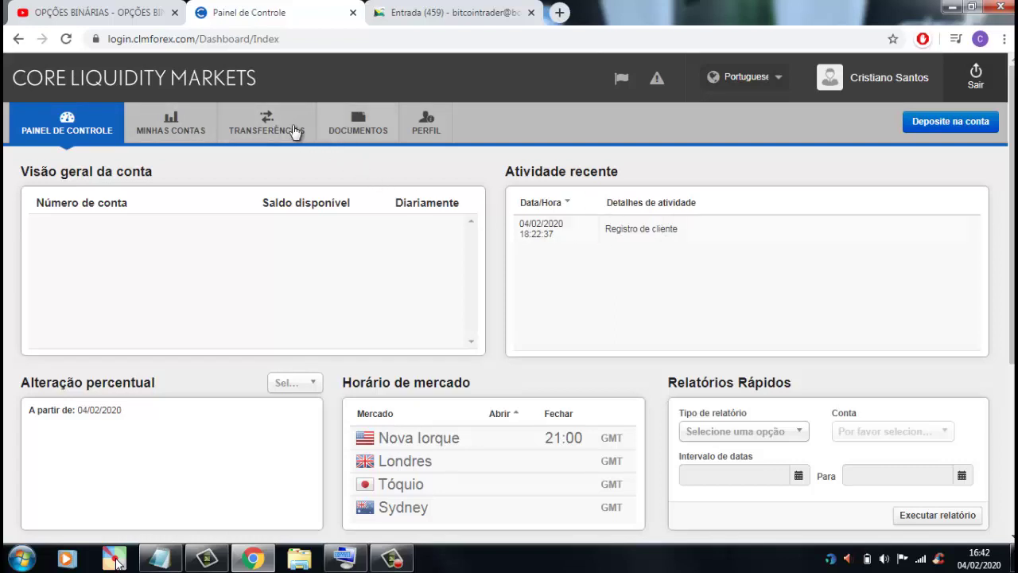
- Reopen the Deposite na conta form via the MINHAS CONTAS tab
click(173, 125)
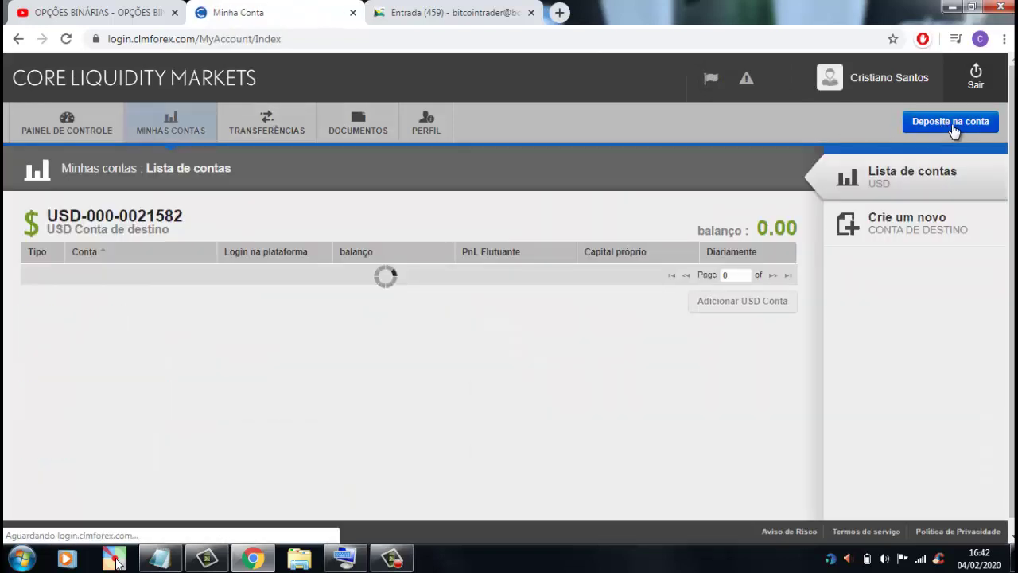
click(953, 123)
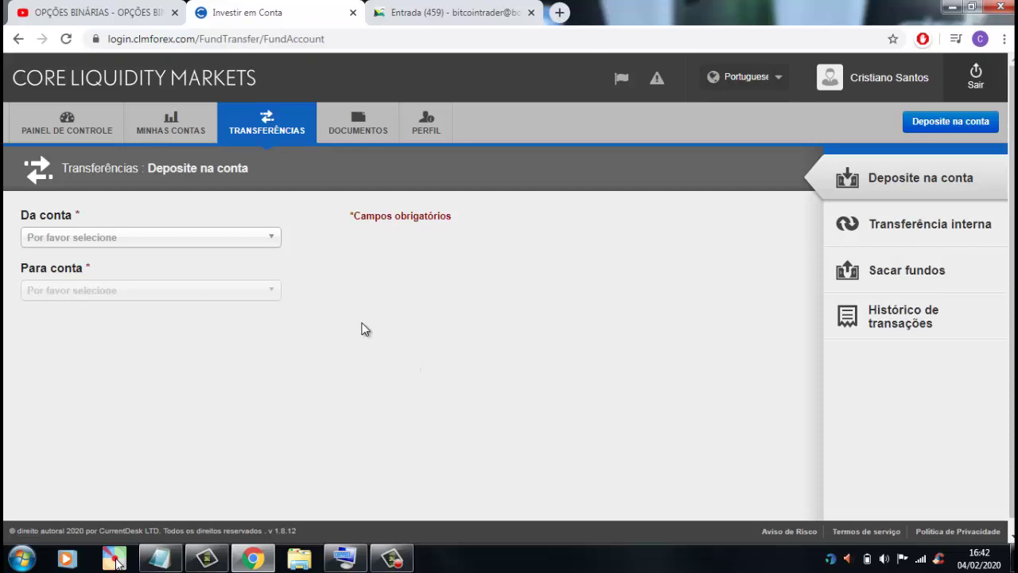
click(268, 240)
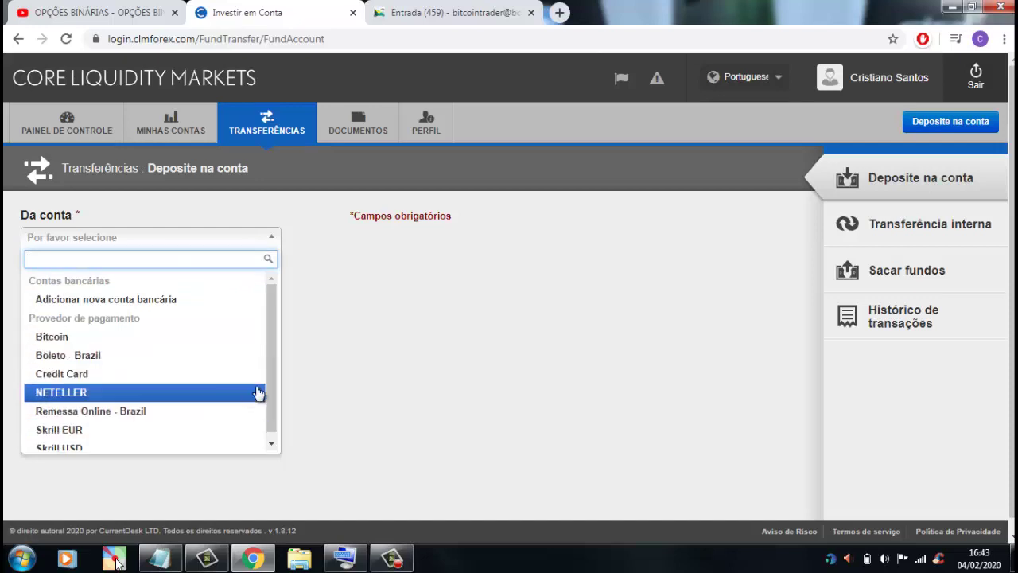
scroll(268, 414, down, 1)
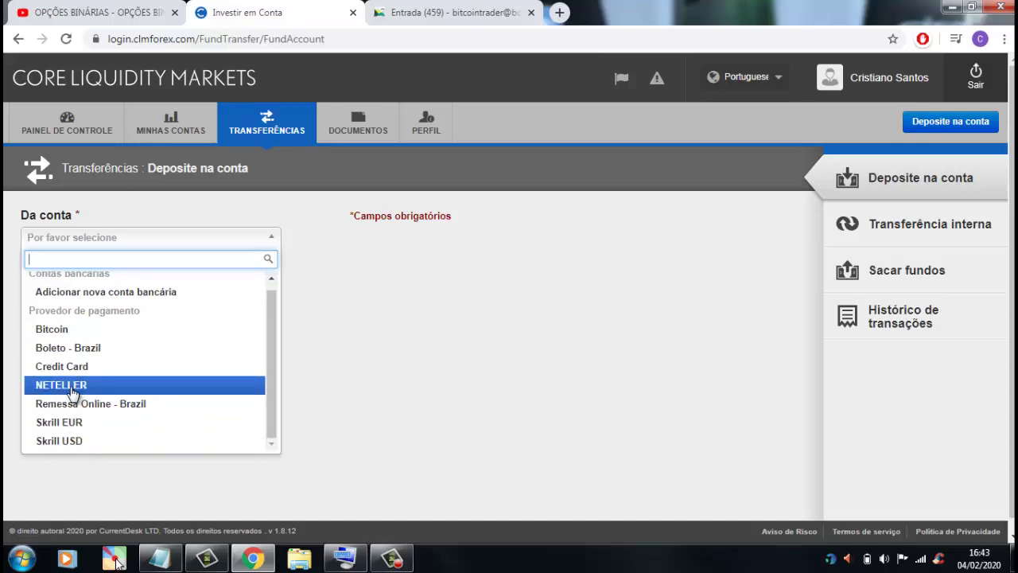
click(448, 347)
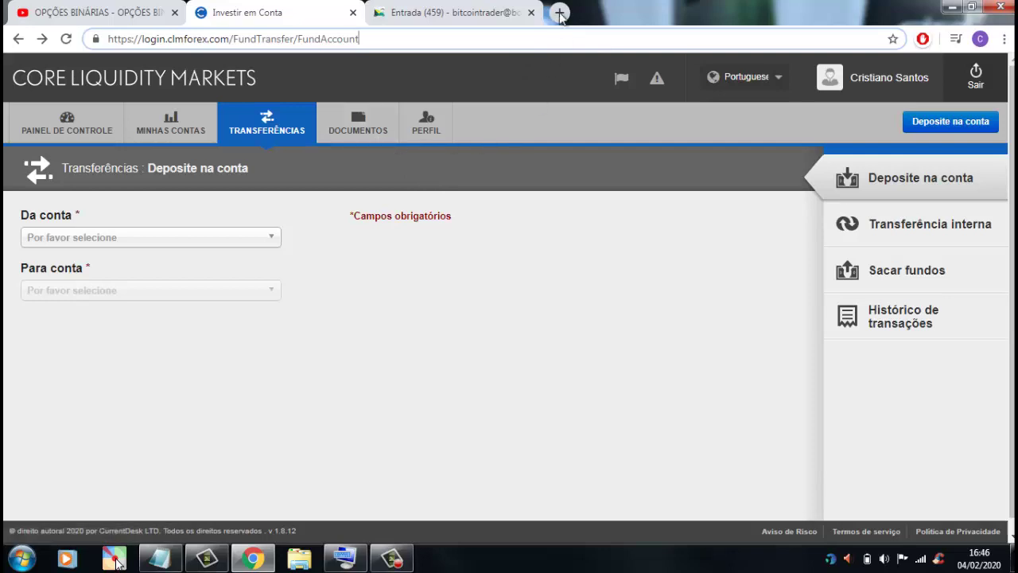
- Search Google for 'clm corretora' in a new tab and open the Core Liquidity Markets: Home result
key(ctrl+t)
text(clm)
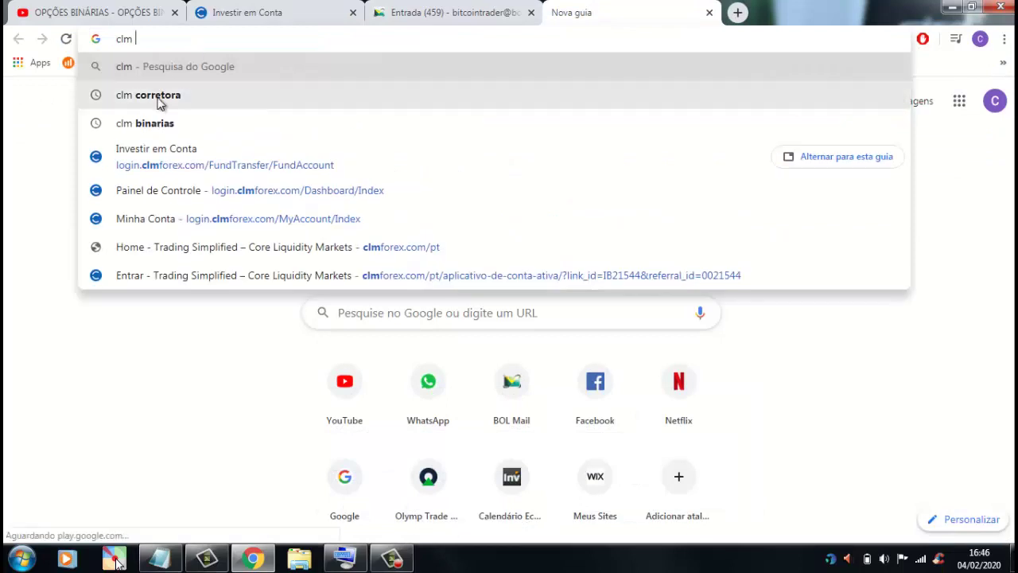
click(161, 97)
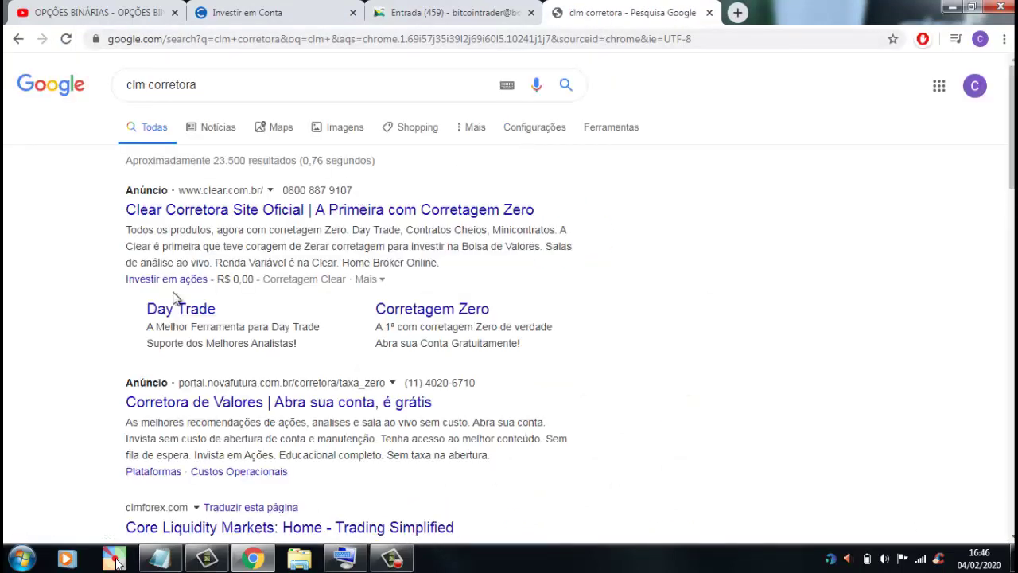
scroll(86, 290, down, 3)
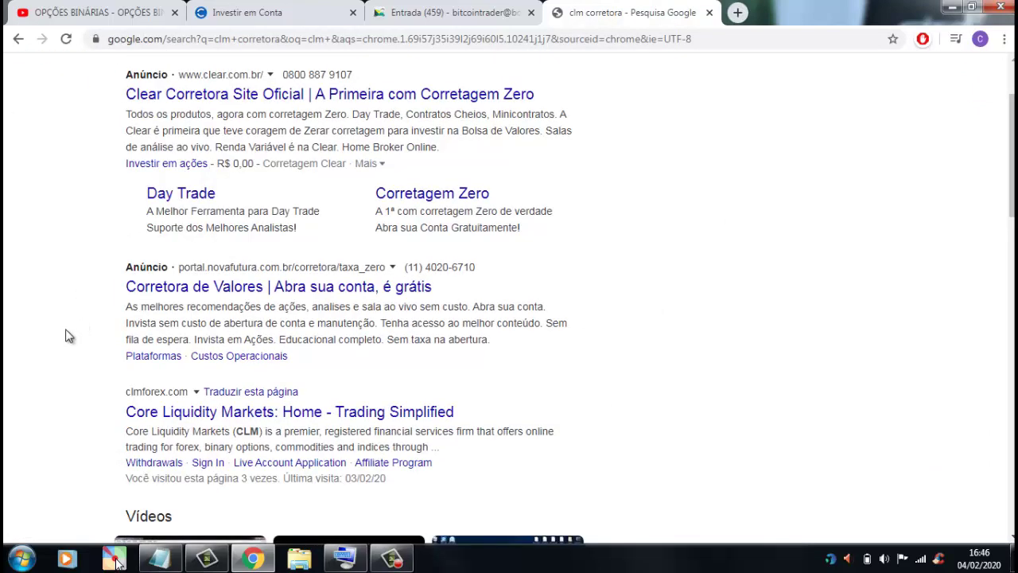
scroll(118, 402, down, 3)
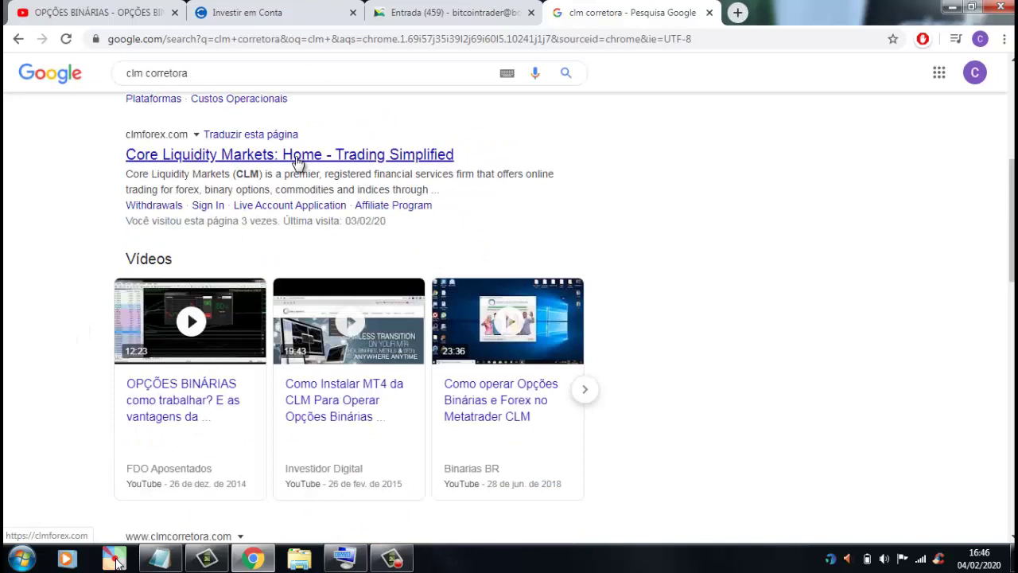
click(300, 162)
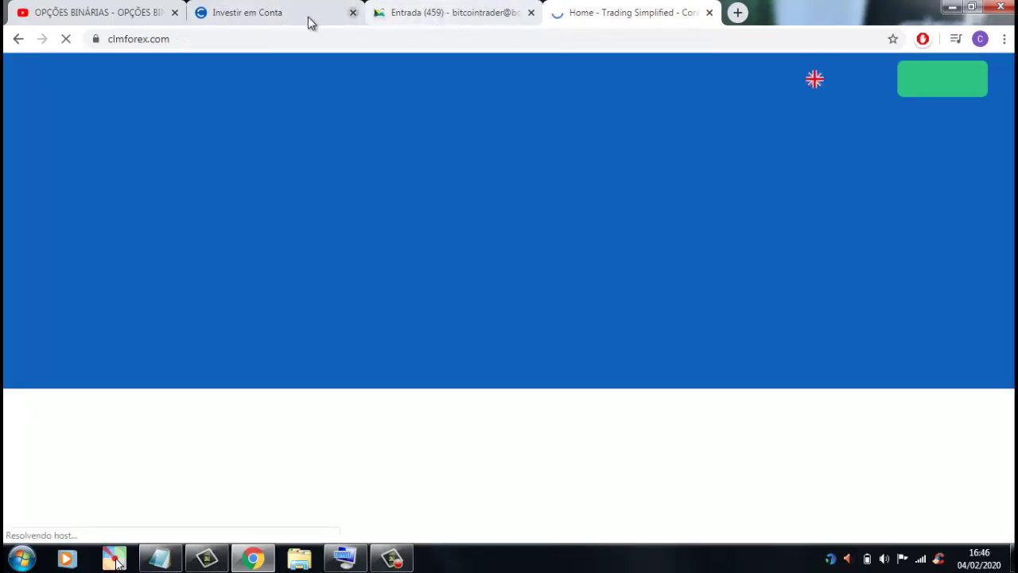
- Trim the Investir em Conta tab's address down to clmforex.com and load that homepage
drag(334, 21, 454, 21)
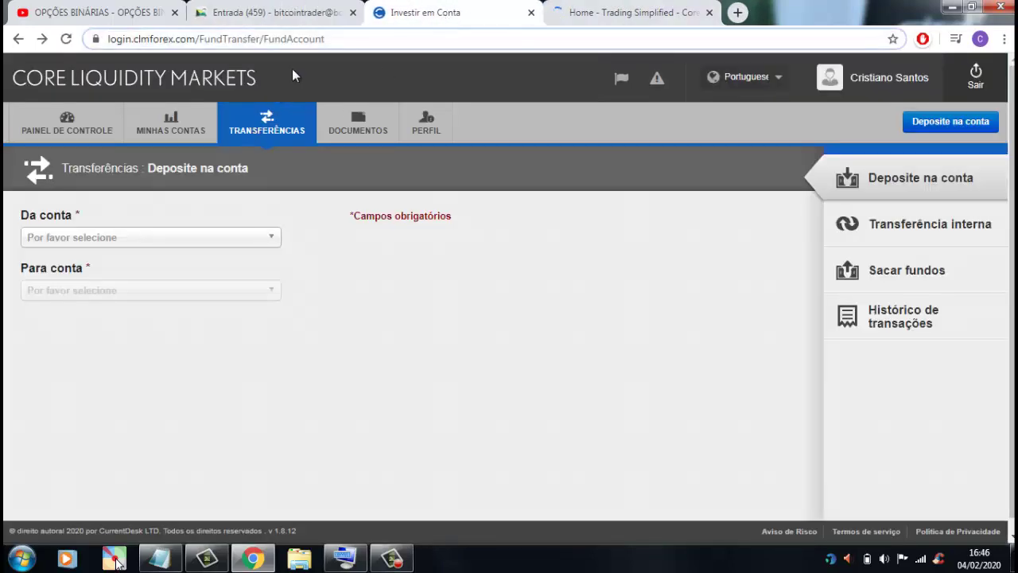
click(337, 38)
drag(359, 38, 234, 40)
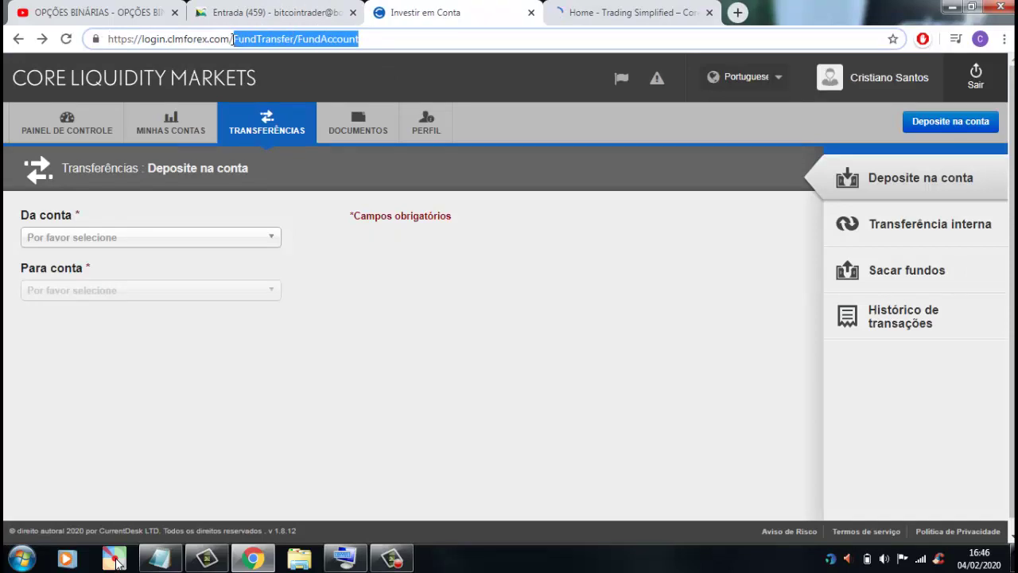
key(BackSpace)
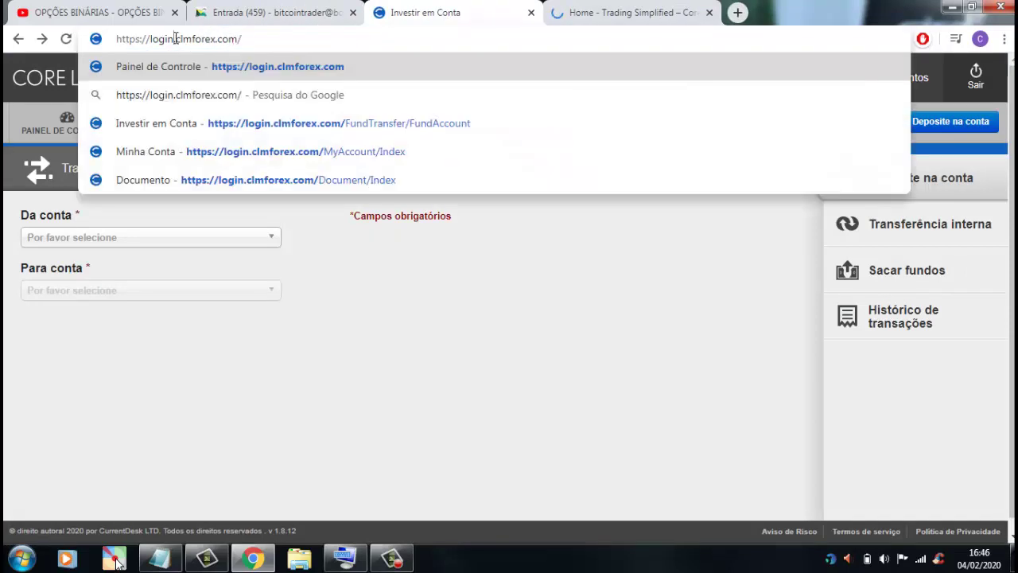
drag(175, 38, 114, 44)
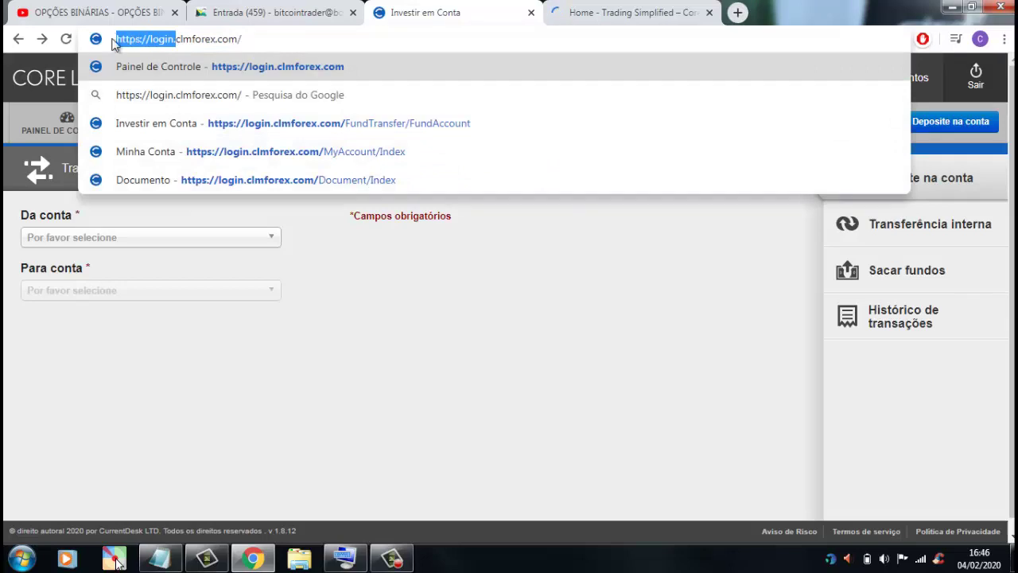
key(BackSpace)
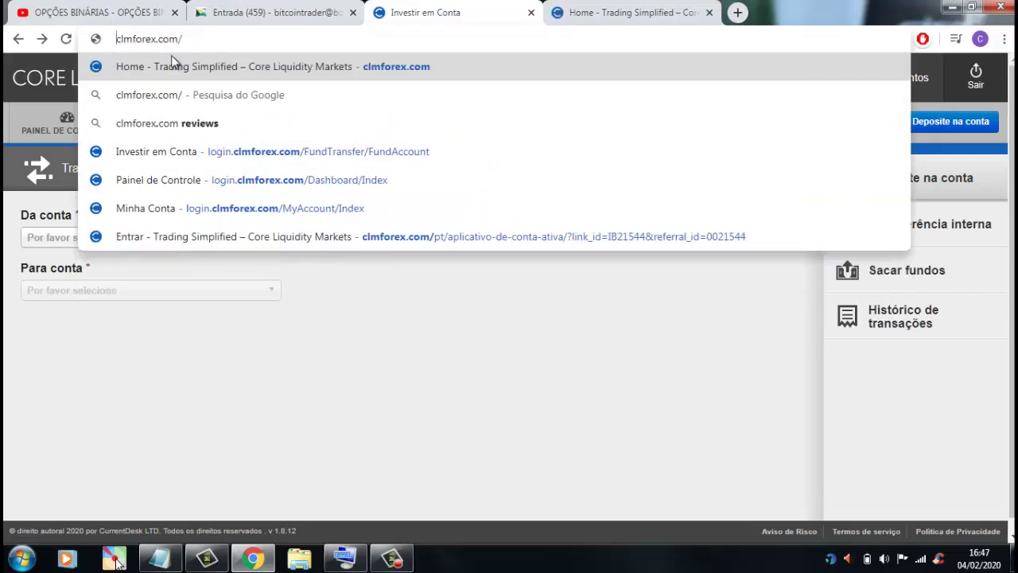
click(174, 66)
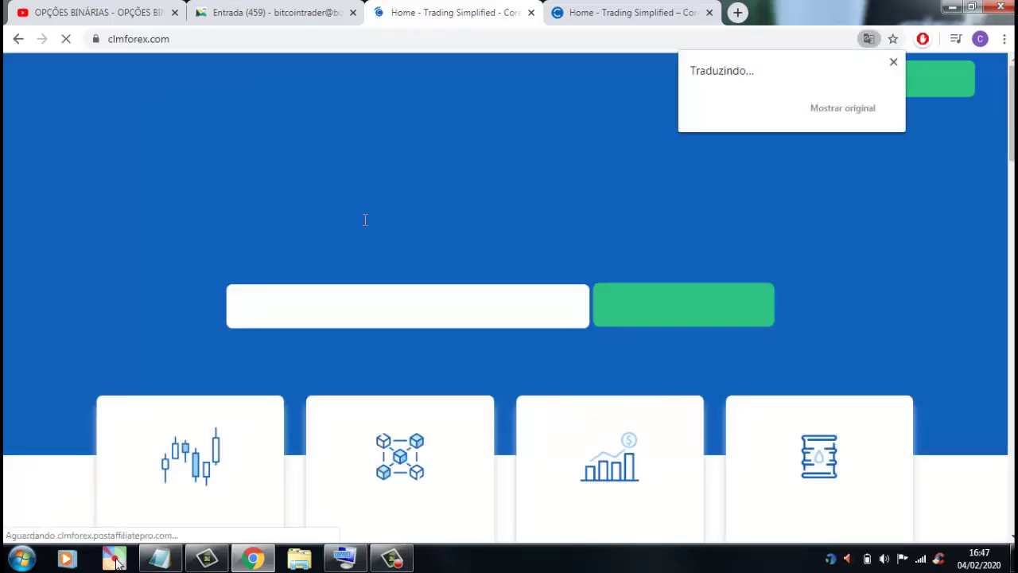
- Switch to the Portuguese clmforex.com/pt/ homepage and close the duplicate fourth tab
click(637, 16)
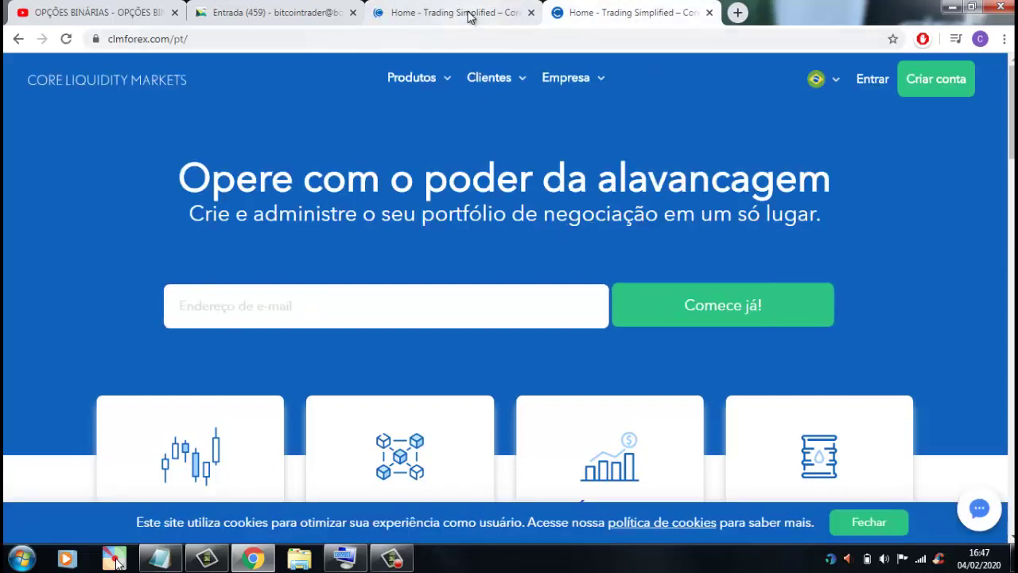
click(470, 17)
click(650, 17)
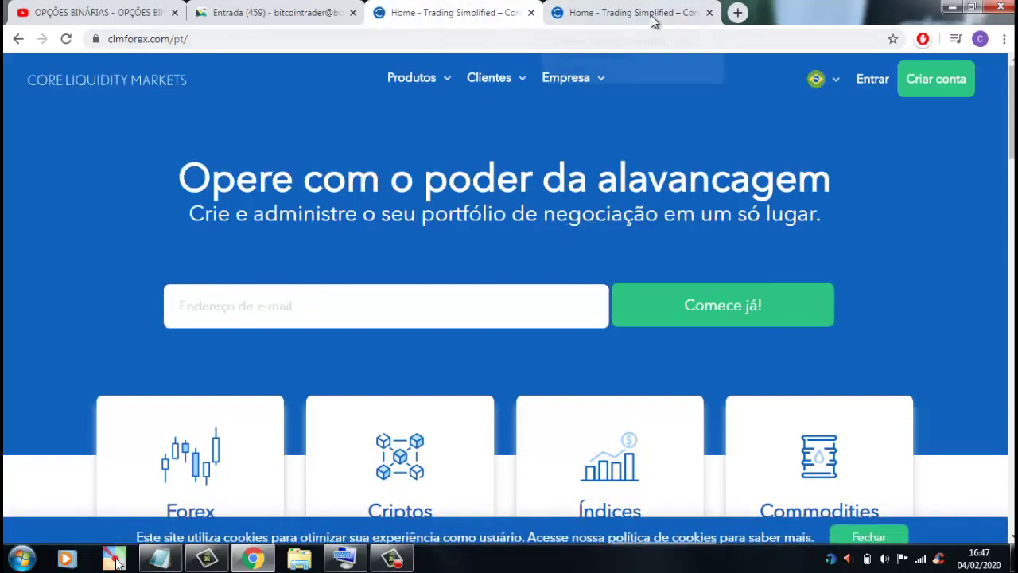
click(710, 13)
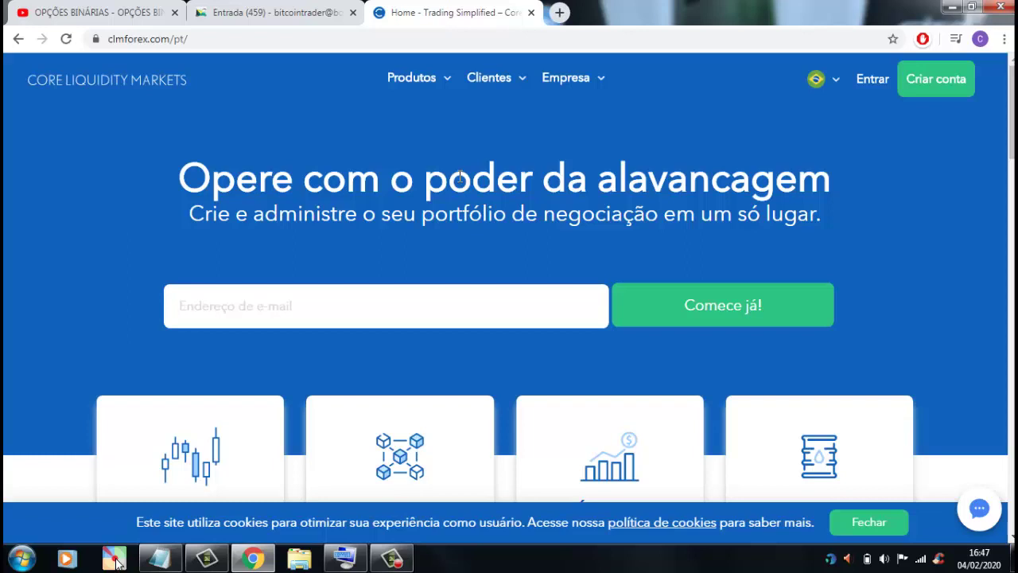
- Open the Criar conta form and autofill name, e-mail and phone, correcting the first name and phone number
click(939, 86)
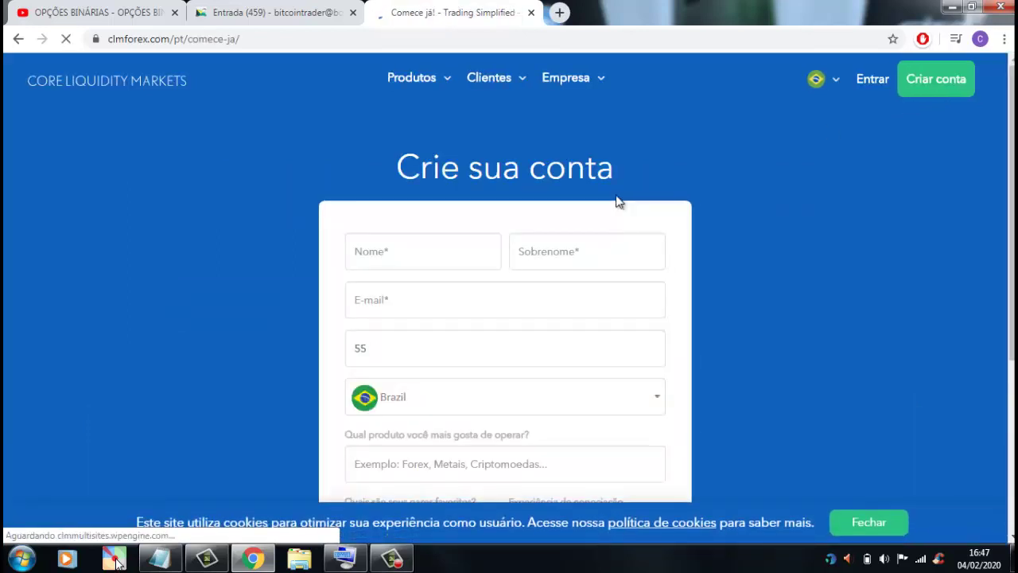
scroll(205, 274, down, 1)
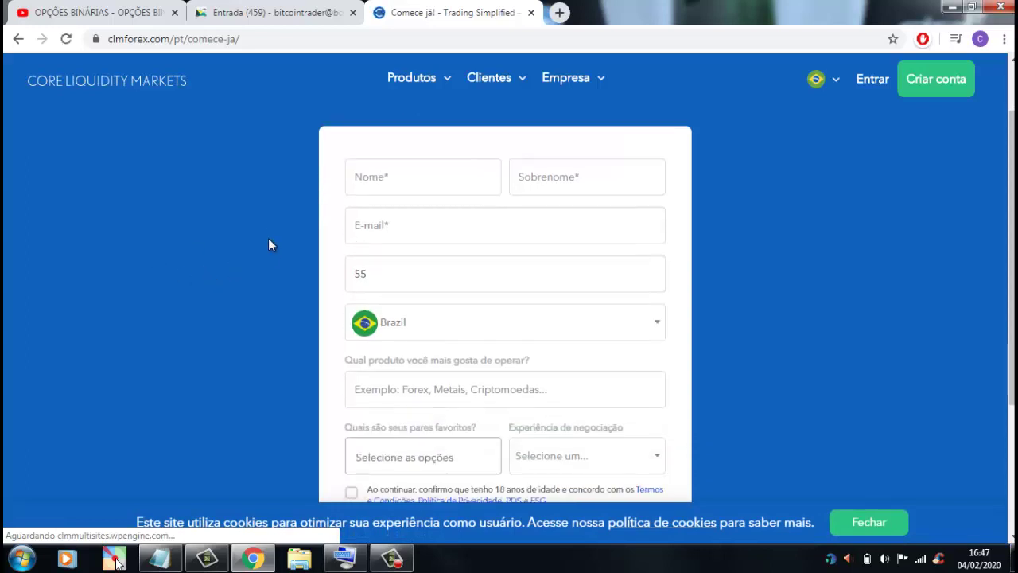
scroll(191, 294, down, 3)
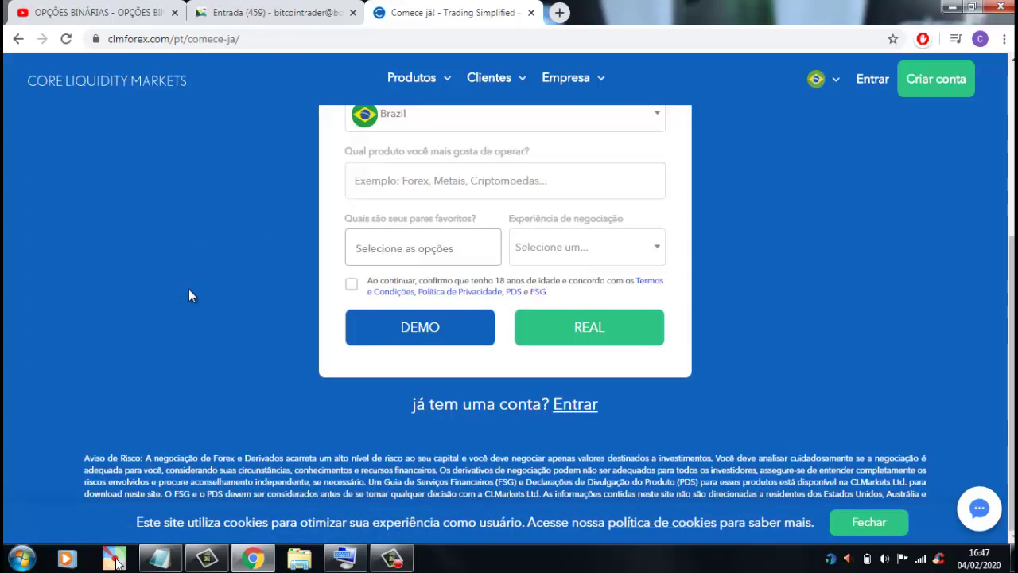
scroll(190, 294, up, 3)
click(413, 199)
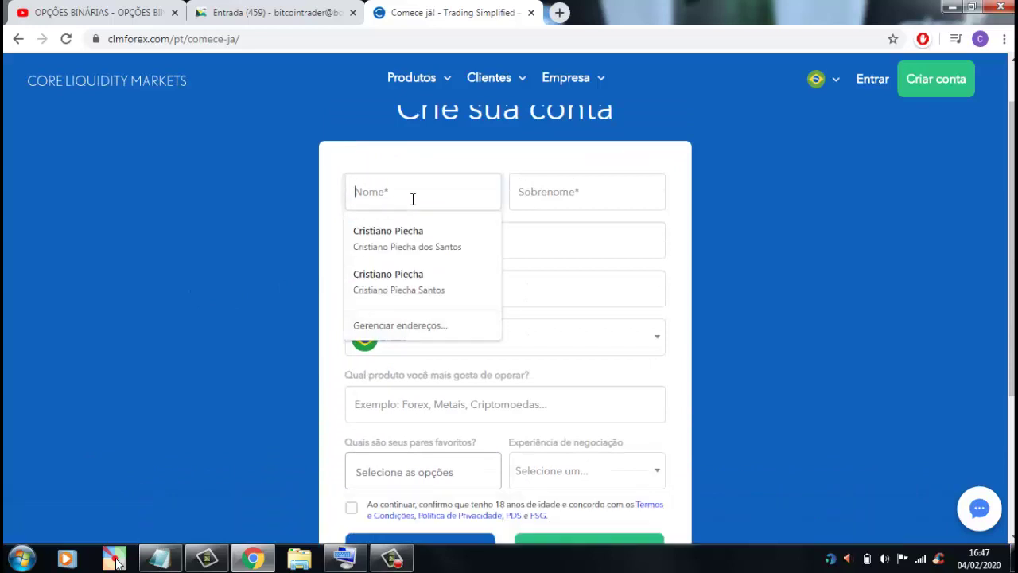
click(414, 224)
double_click(416, 192)
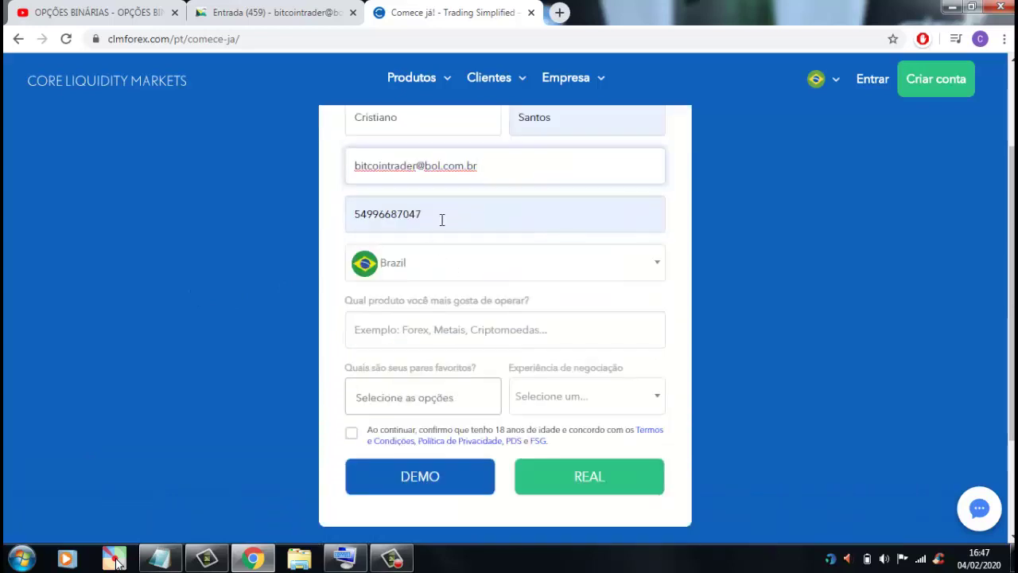
click(441, 218)
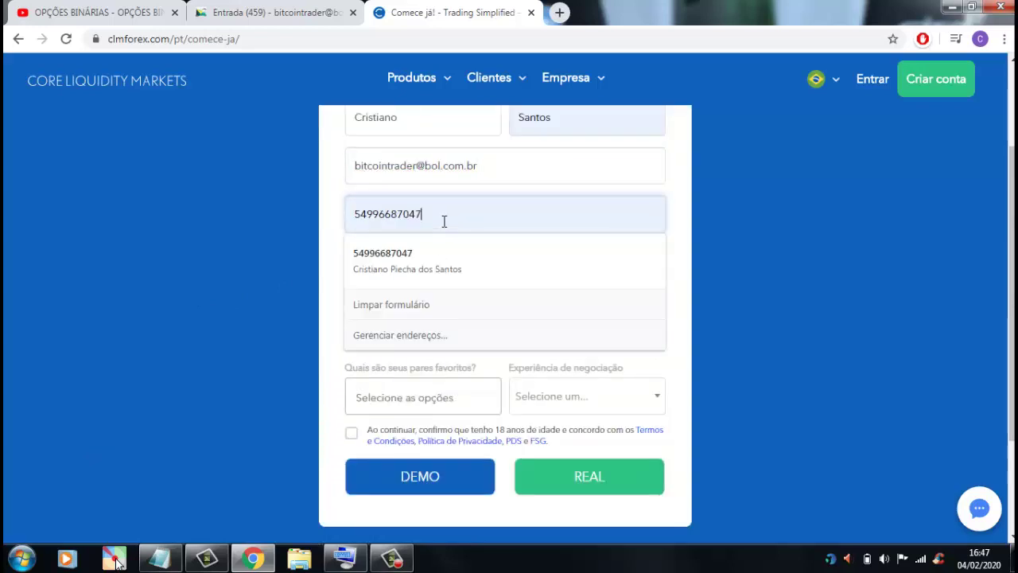
key(ctrl+a)
text(54999999)
click(366, 251)
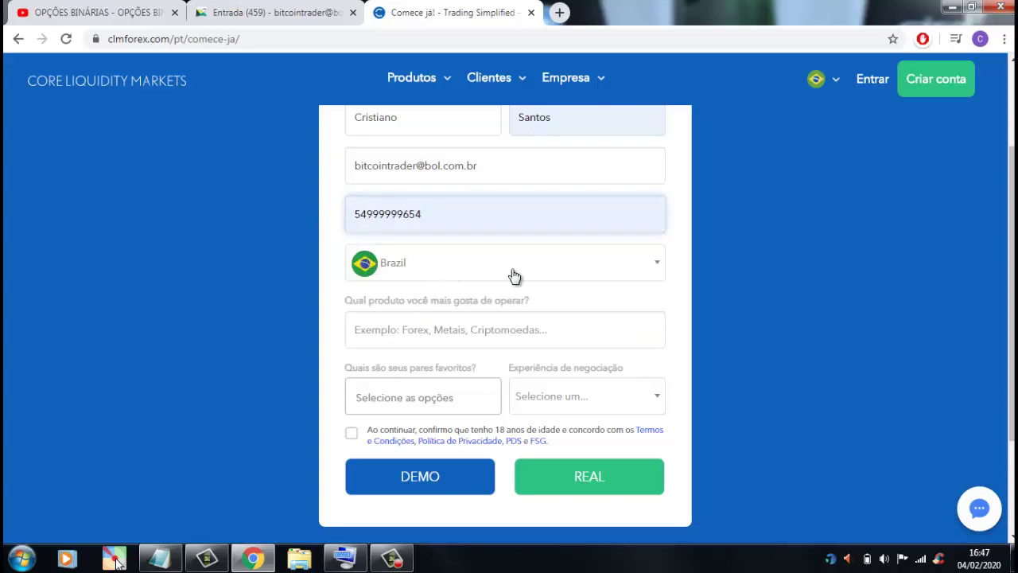
- Enter product 'ob', choose EUR/USD and Pegando o jeito já, accept the terms, and submit for DEMO
scroll(472, 315, down, 1)
click(435, 259)
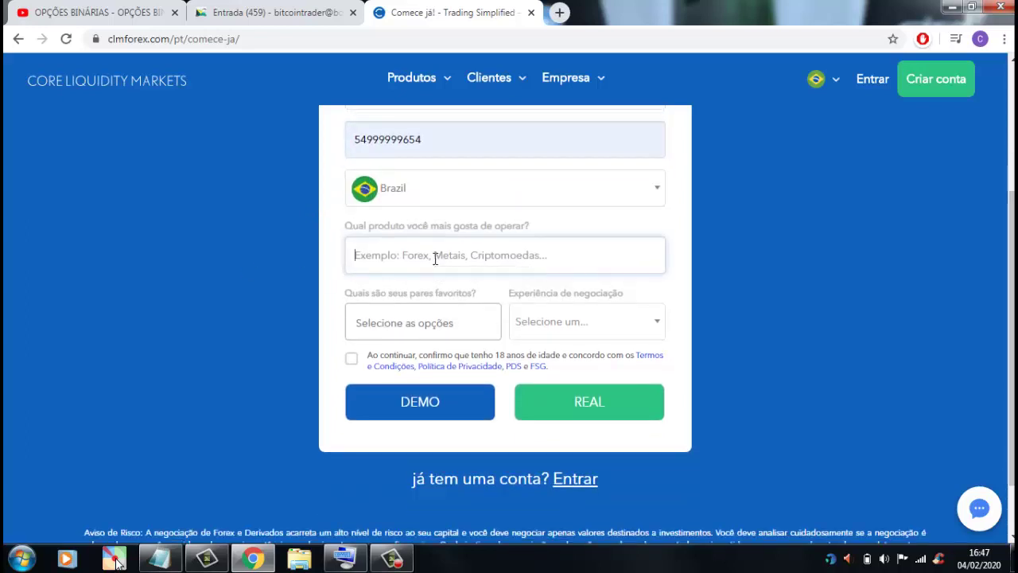
text(ob)
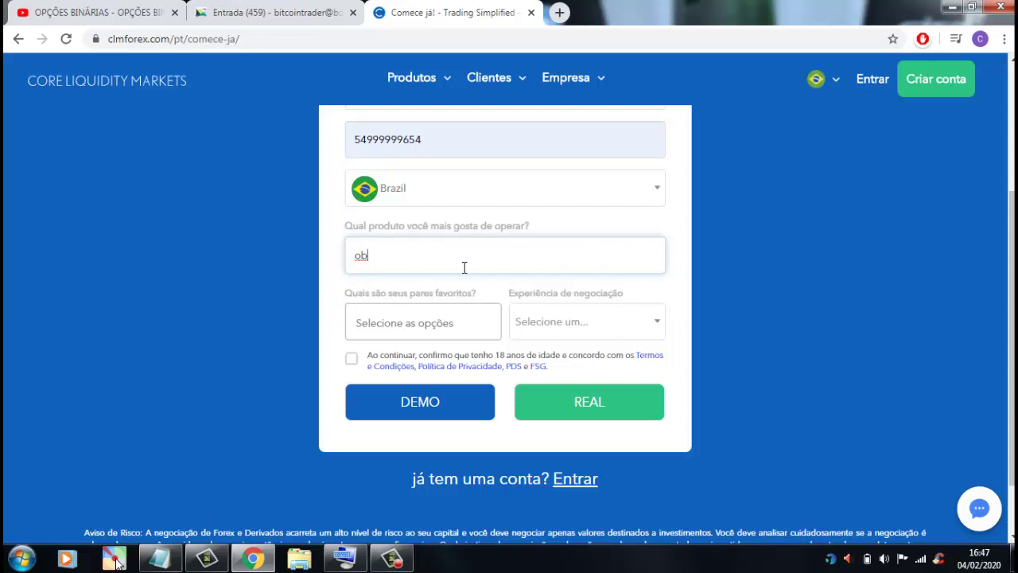
click(455, 326)
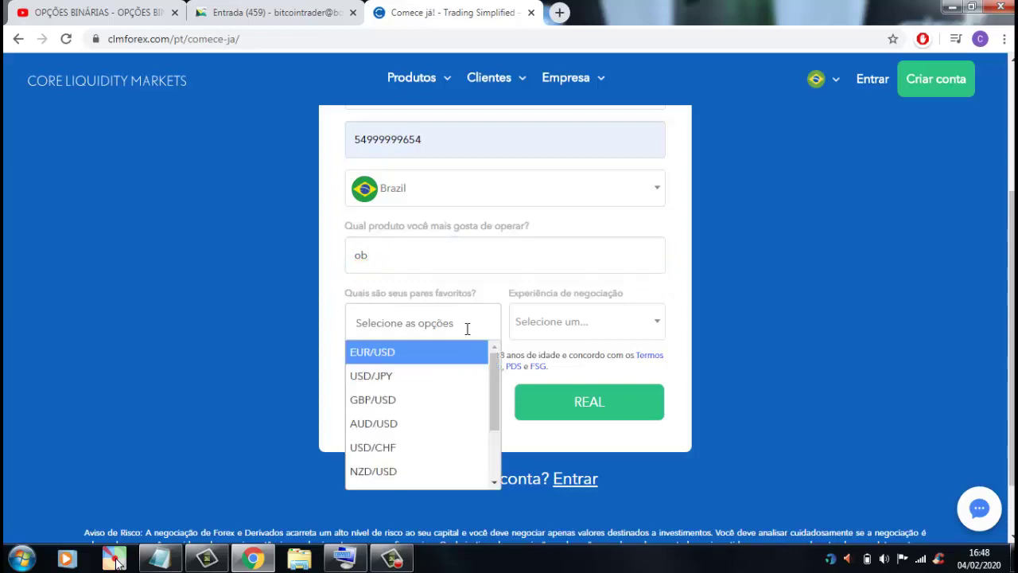
click(413, 352)
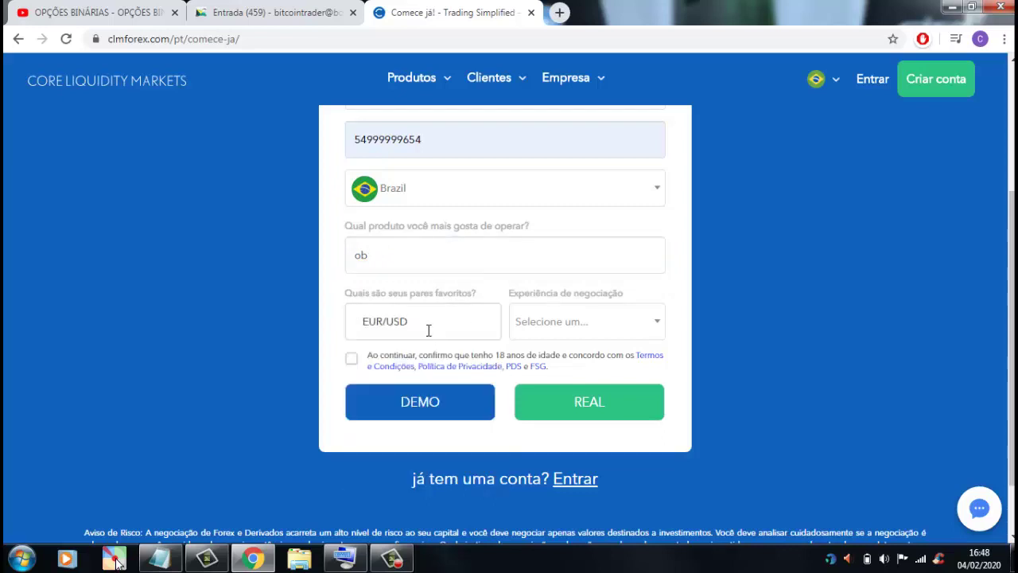
click(661, 324)
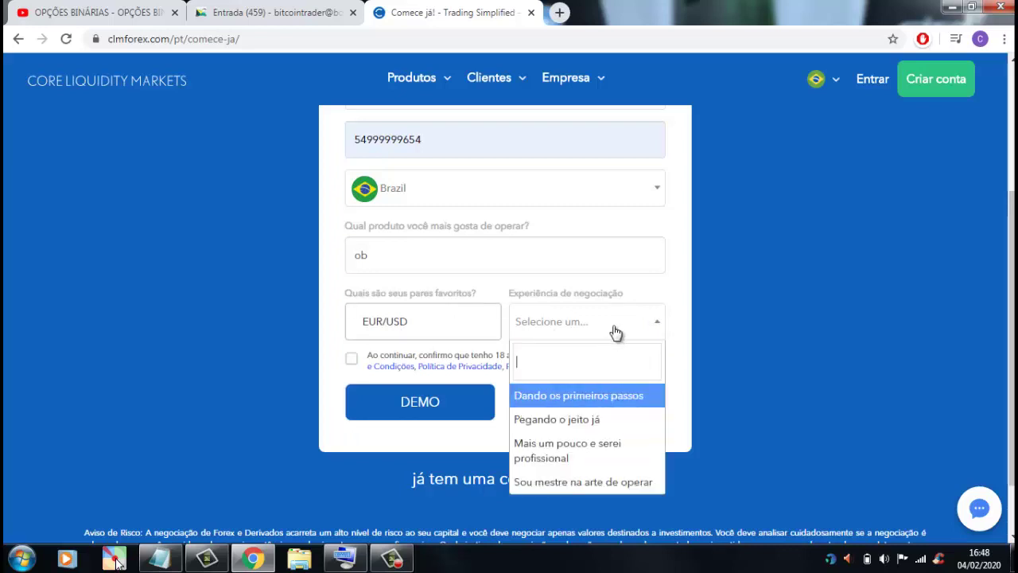
click(619, 421)
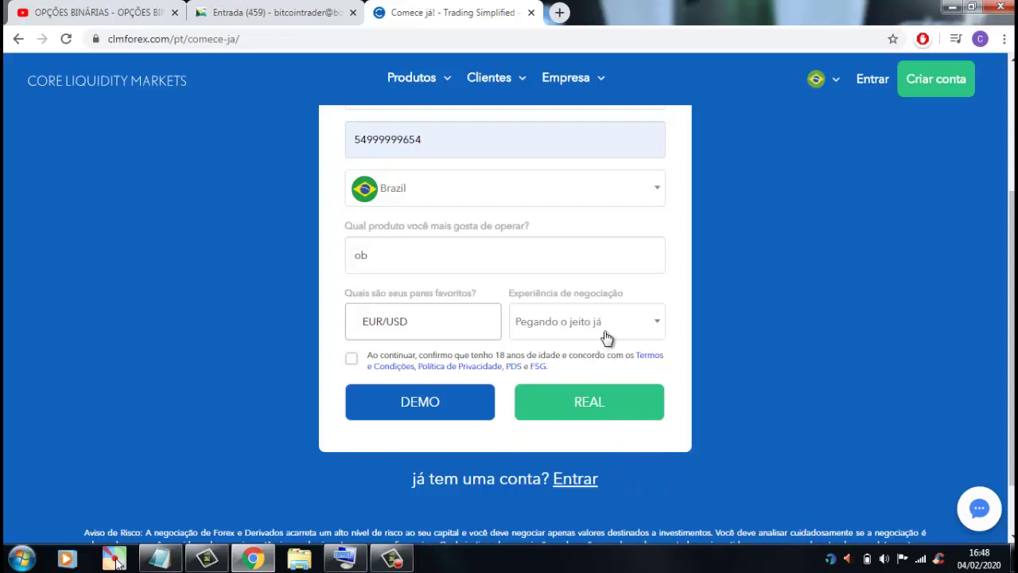
scroll(604, 339, down, 1)
click(352, 285)
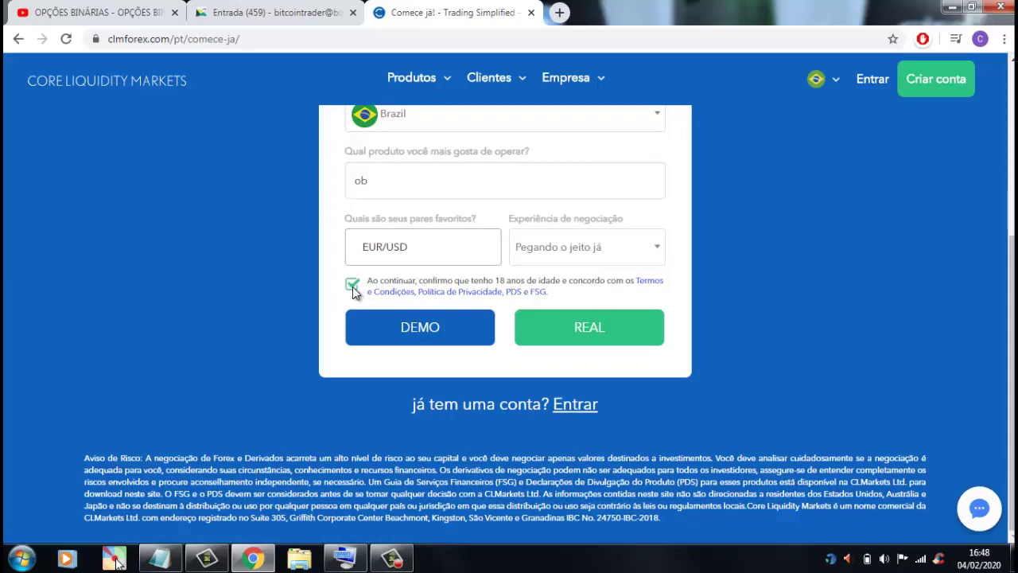
click(428, 334)
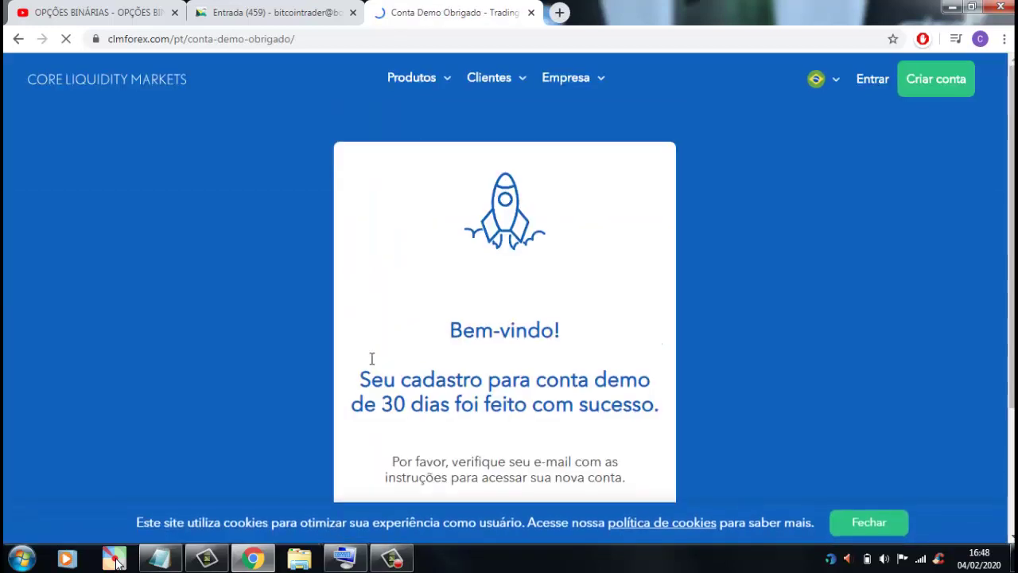
- Scroll the Bem-vindo demo confirmation page, then move over to the Entrada (BOL Mail) tab
scroll(369, 350, down, 1)
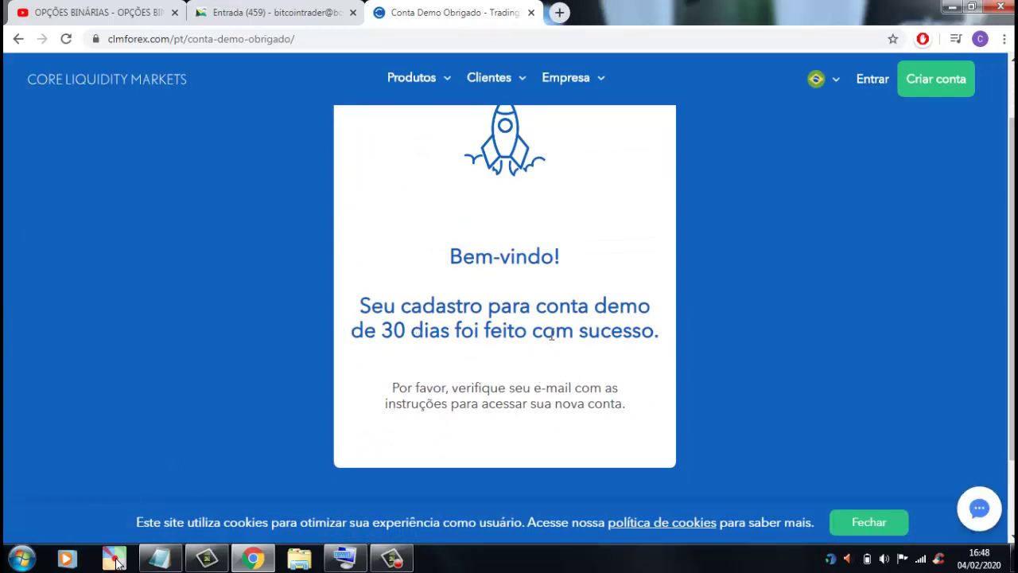
click(305, 12)
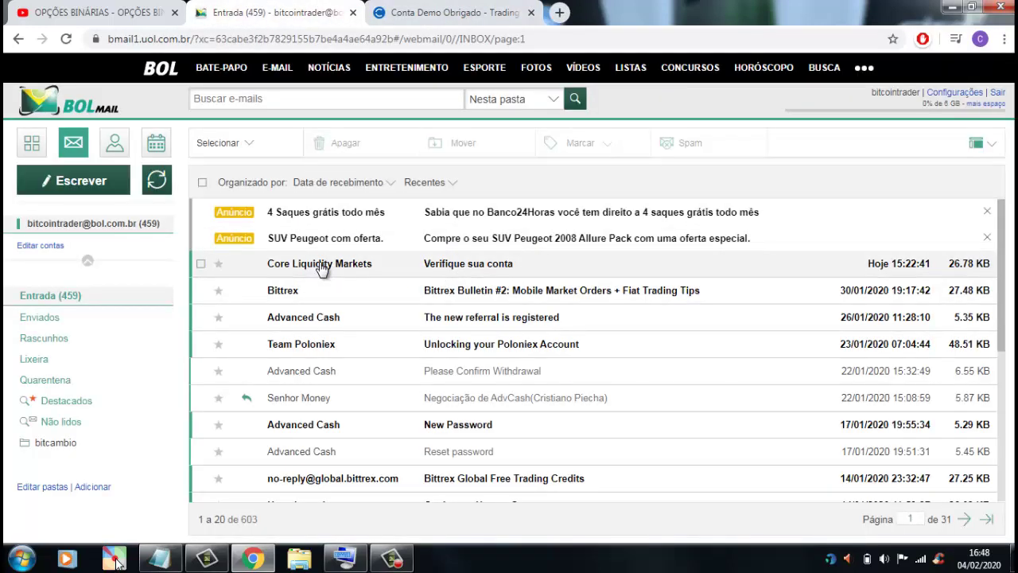
- Refresh the Entrada inbox and open the 'Nova conta demo' e-mail showing Login, Senha and Servidor
click(50, 296)
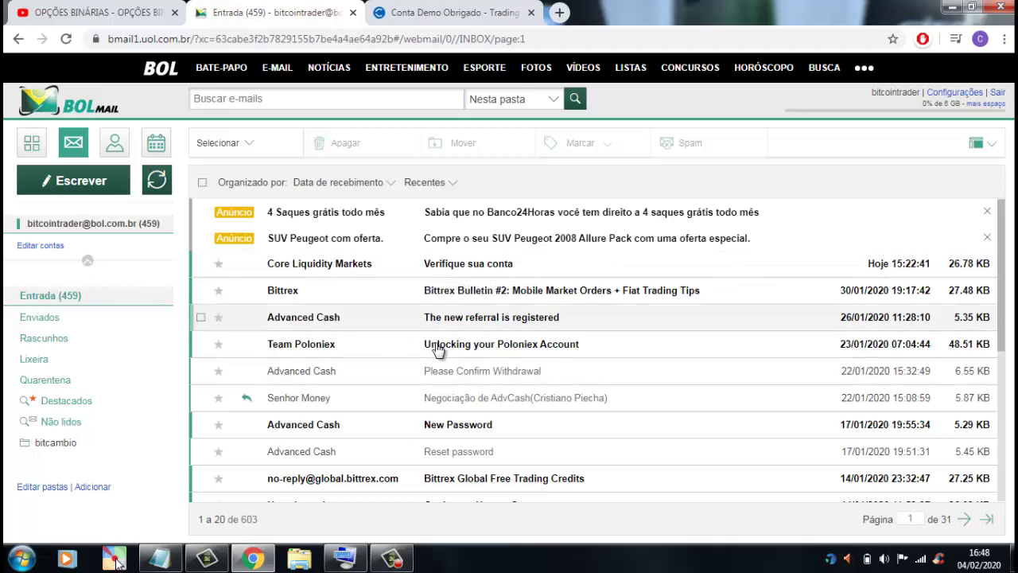
click(55, 298)
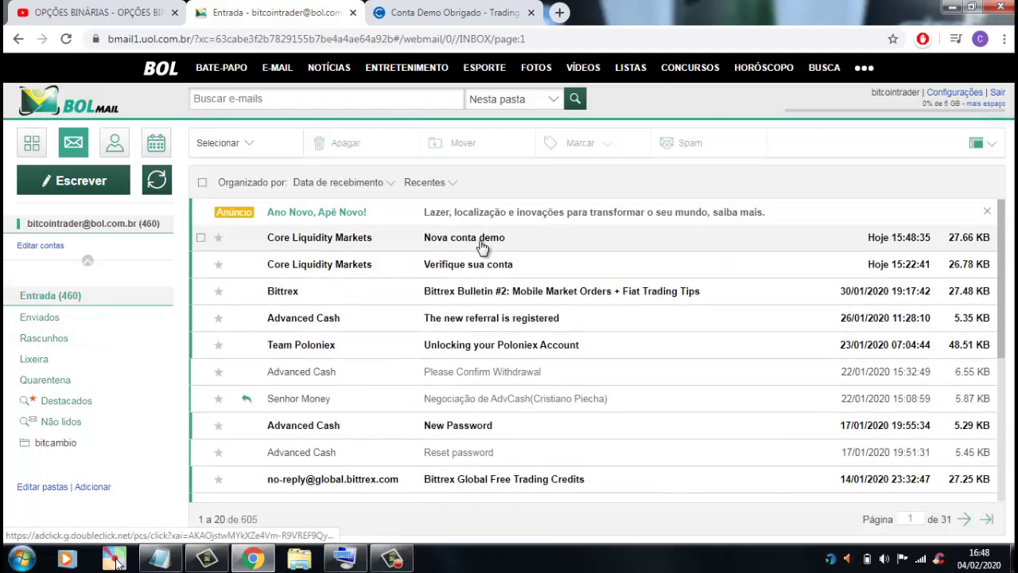
click(485, 268)
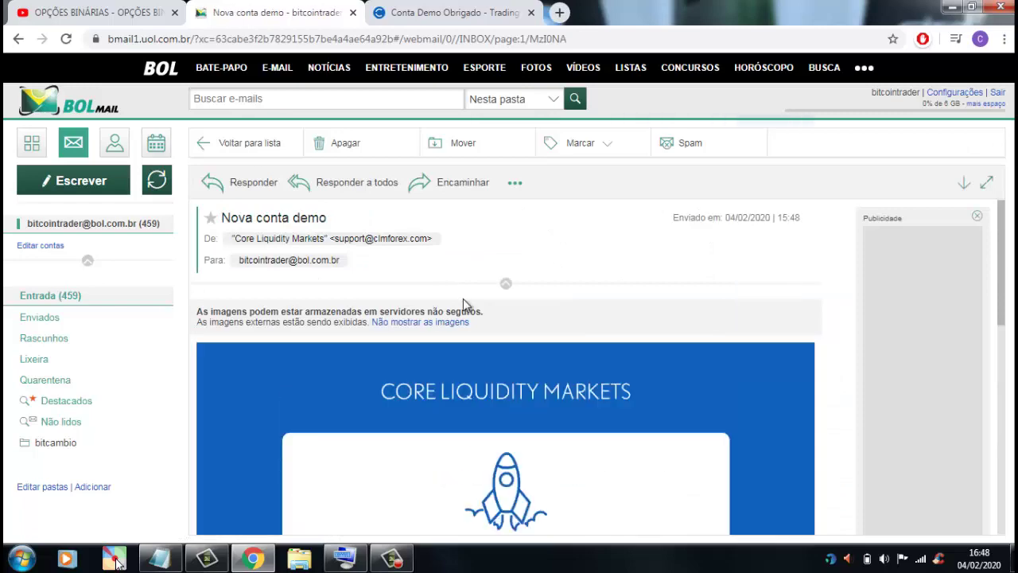
scroll(463, 301, down, 8)
scroll(404, 334, up, 2)
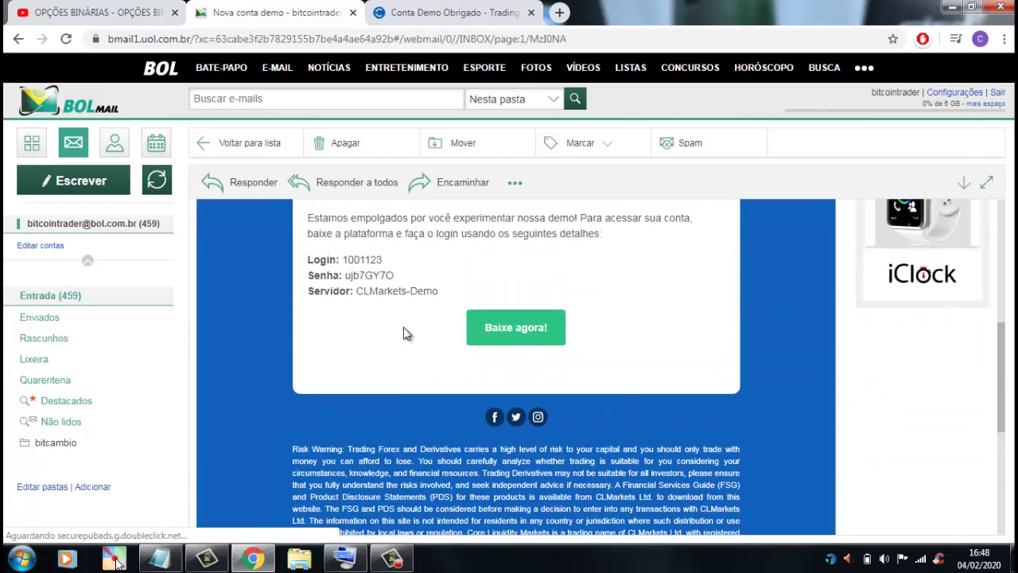
scroll(367, 301, up, 1)
drag(347, 334, 436, 365)
click(423, 398)
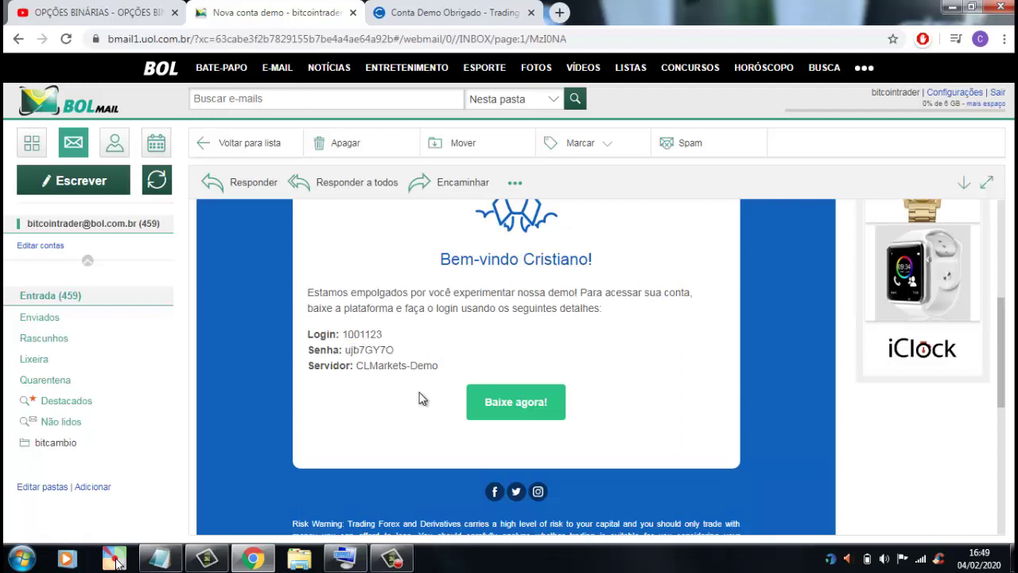
- Download the CLMarkets MT4 platform via Baixe agora and launch the setup file with Executar
click(518, 404)
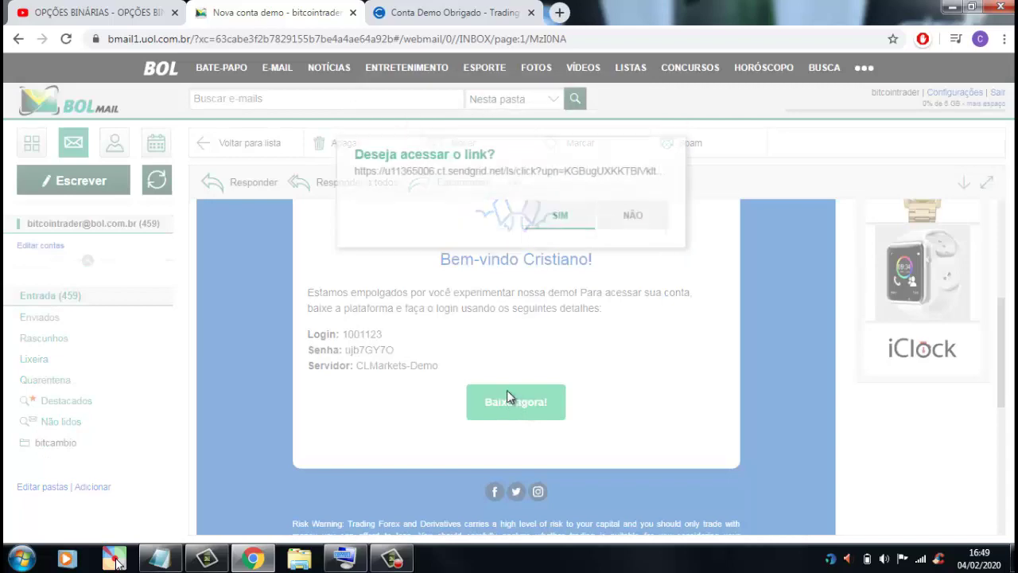
click(563, 260)
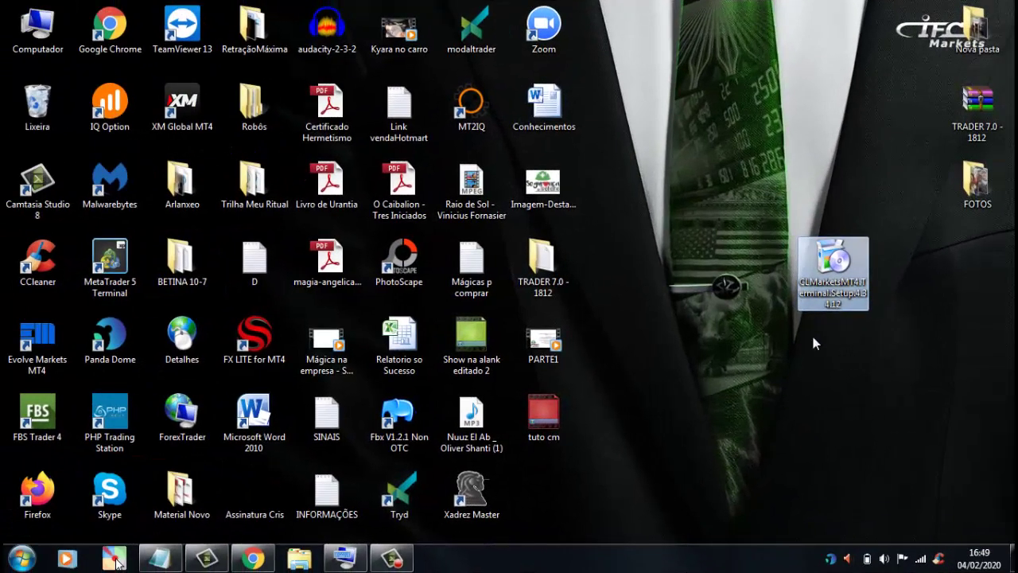
double_click(837, 296)
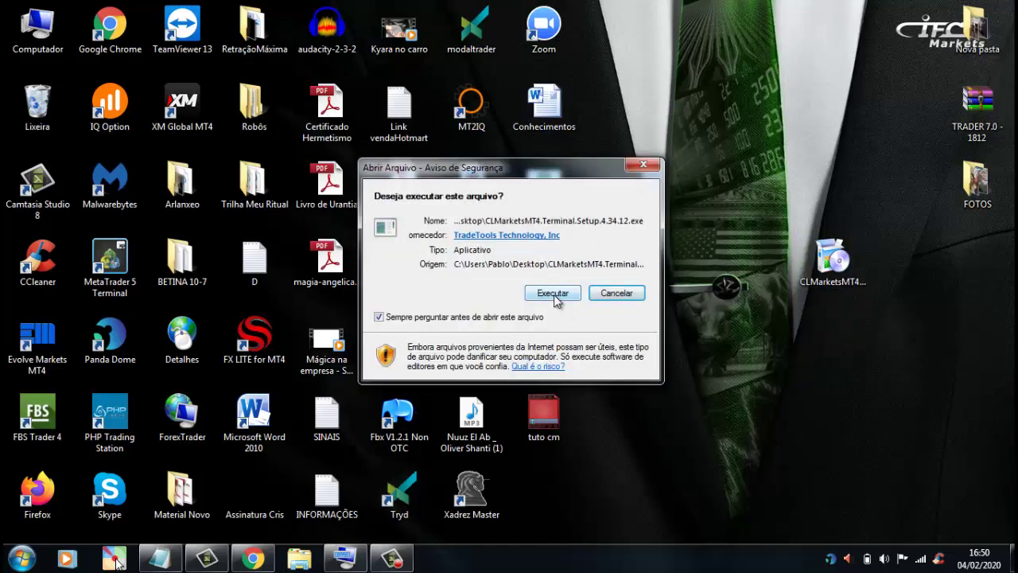
click(552, 294)
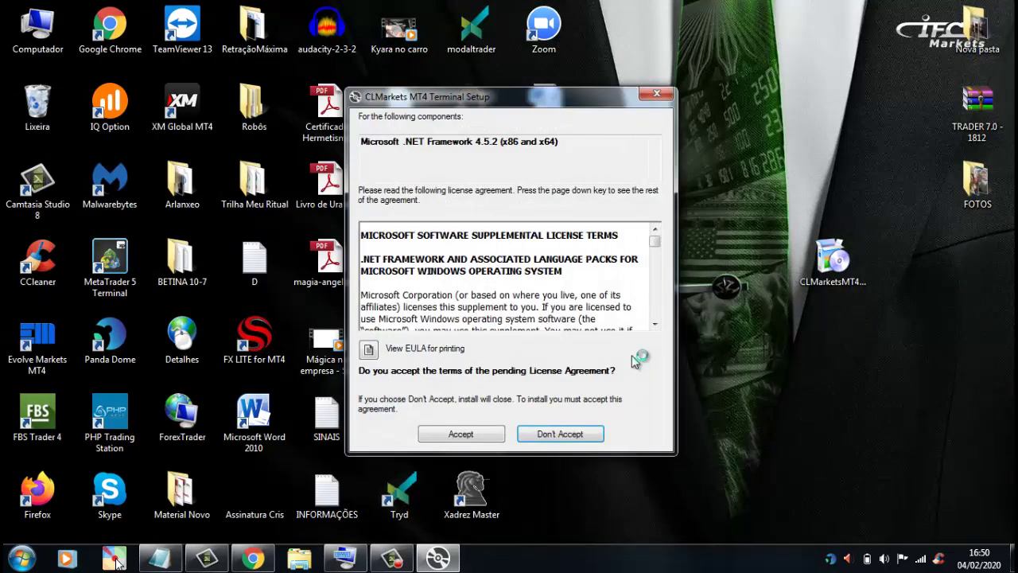
- Accept the .NET license, install to the default Program Files folder, and close the finished installer
scroll(655, 327, down, 10)
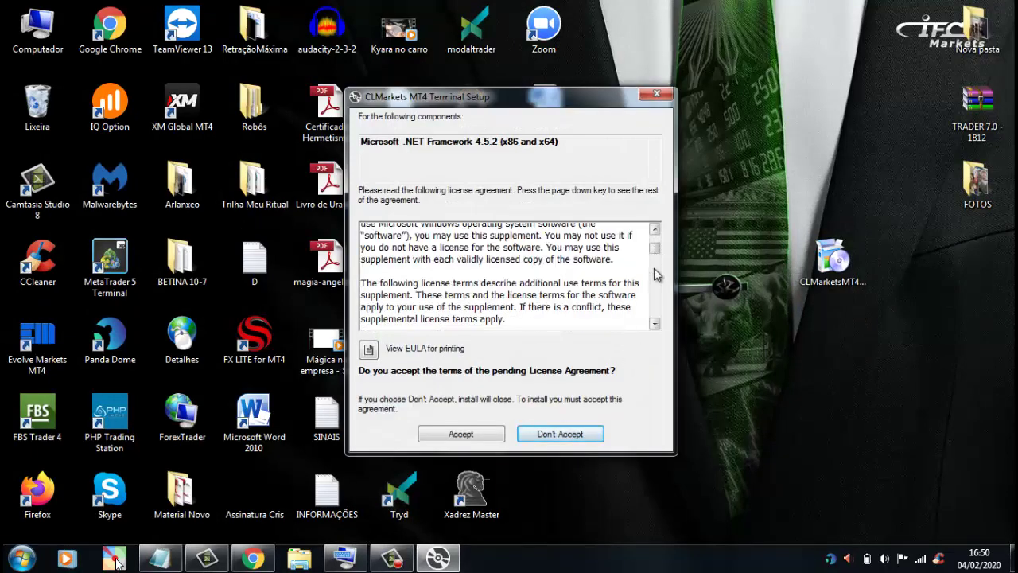
click(460, 435)
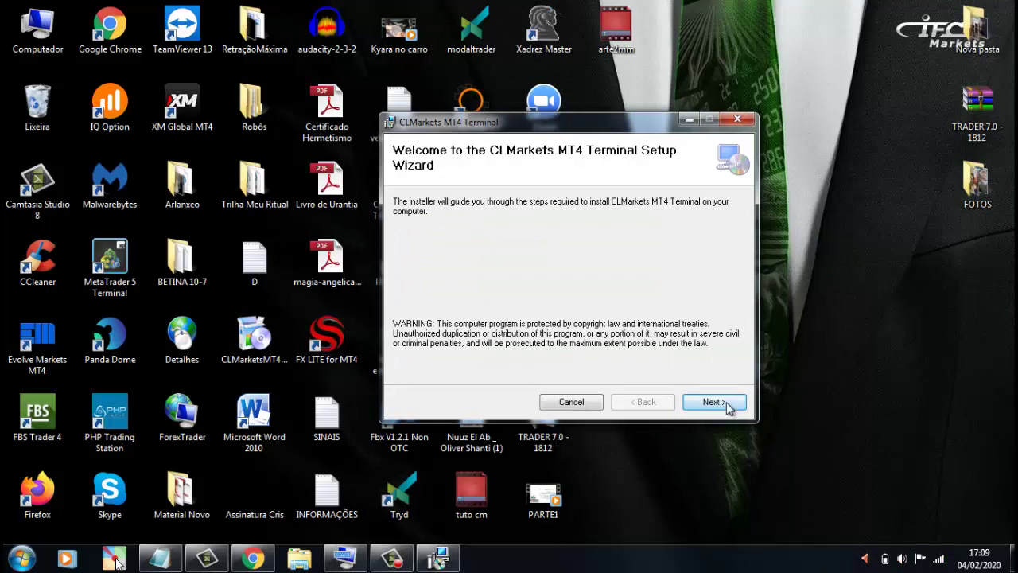
click(717, 405)
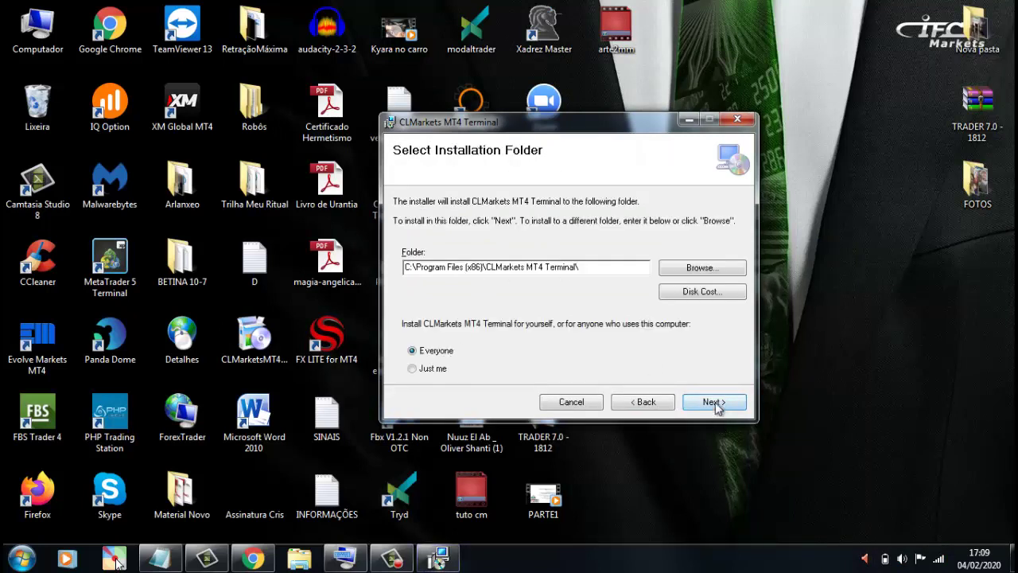
click(719, 405)
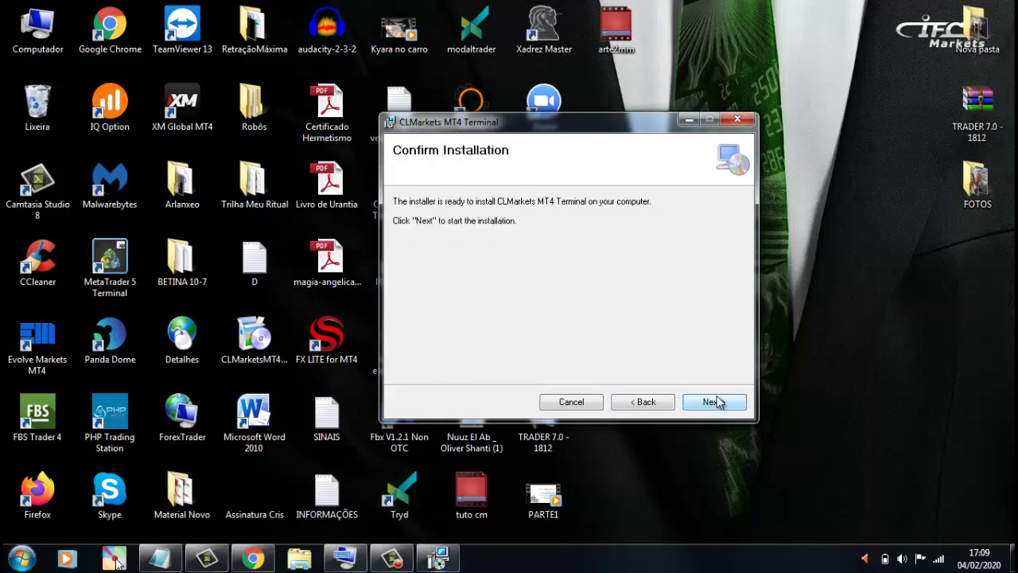
click(712, 403)
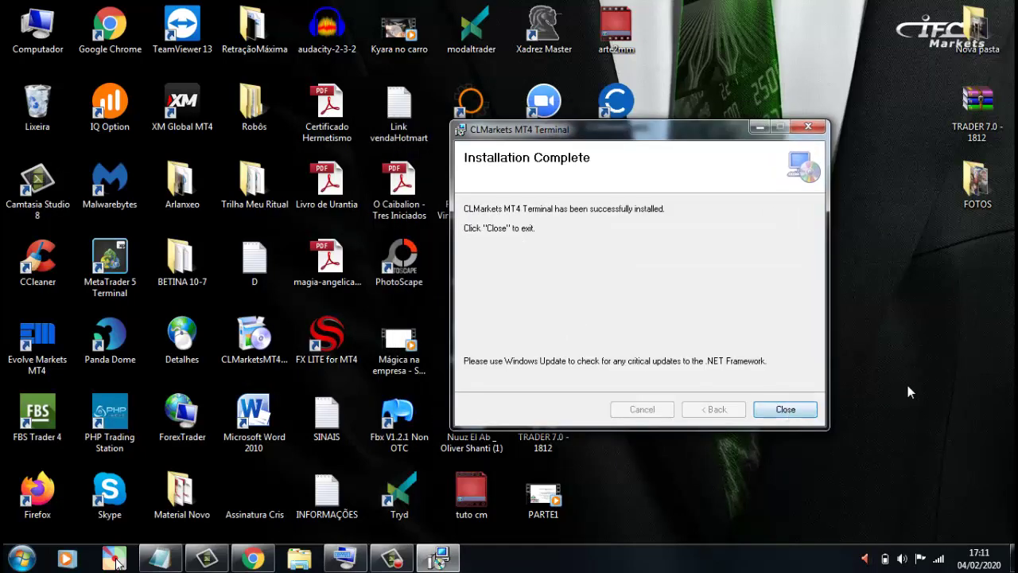
click(786, 410)
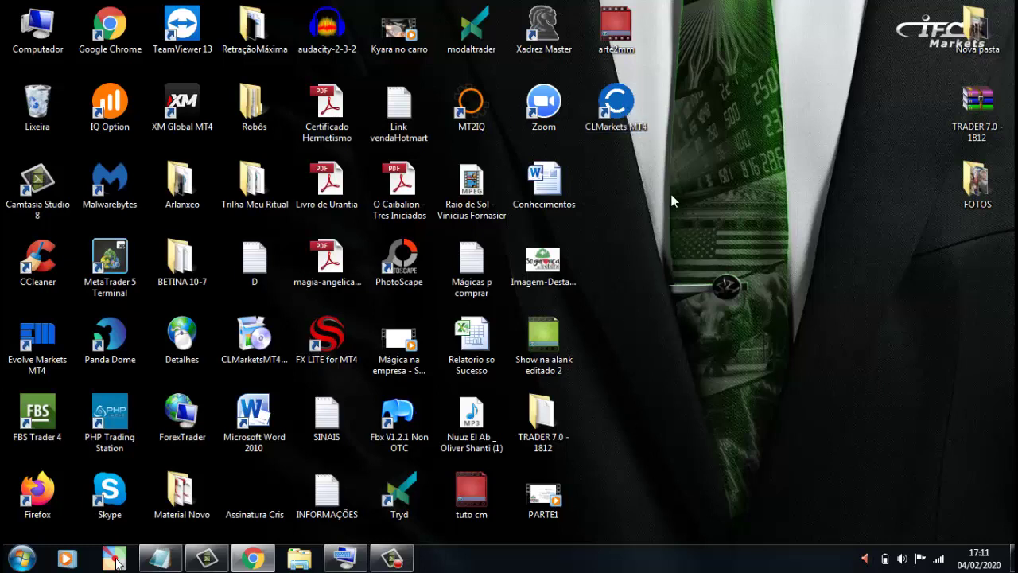
- Launch CLMarkets MT4 from the desktop icon and confirm the CLMarkets MT4 Terminal installation folder
double_click(615, 102)
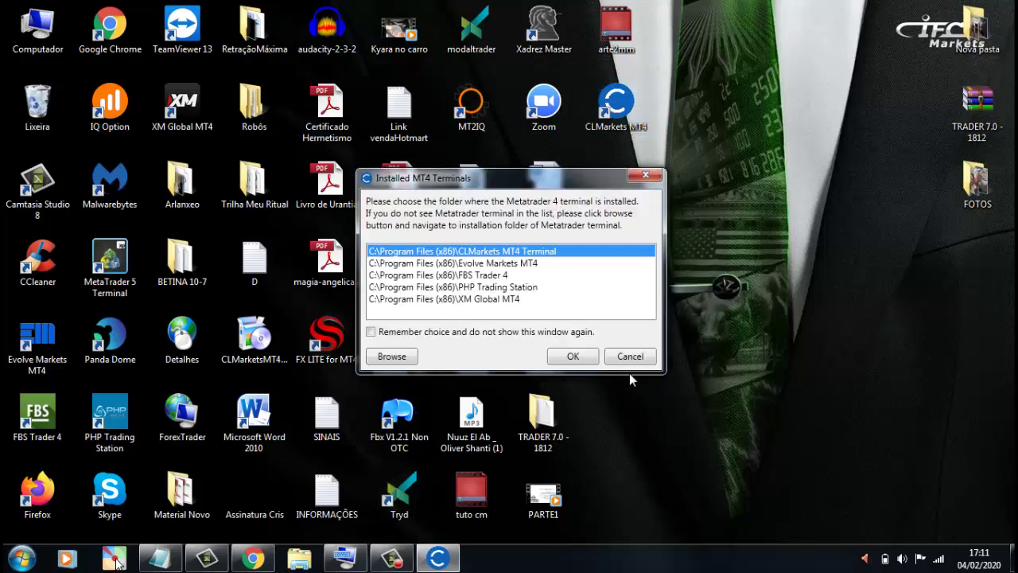
click(573, 357)
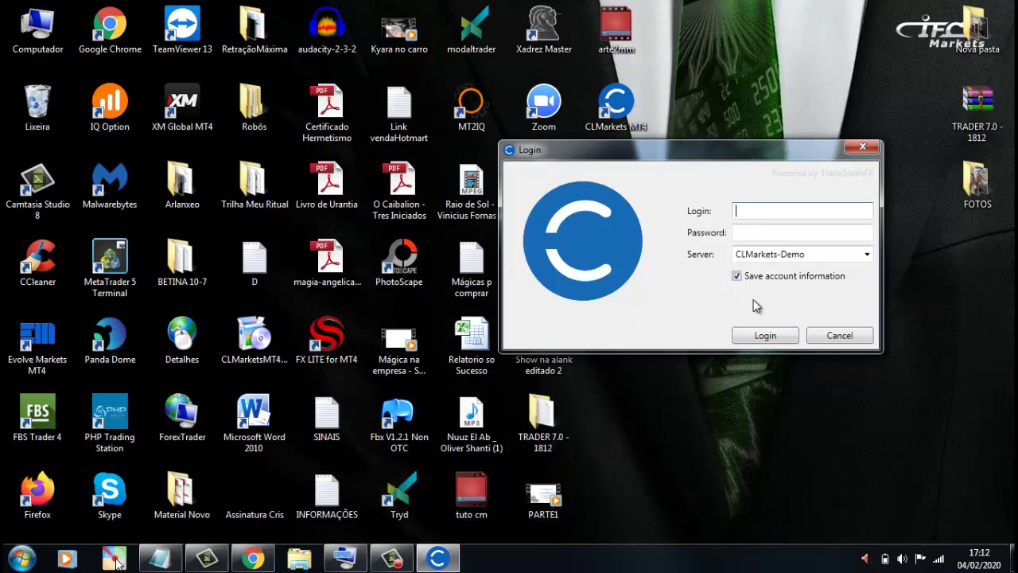
- Copy the demo login number from the welcome e-mail into the Login field
click(253, 557)
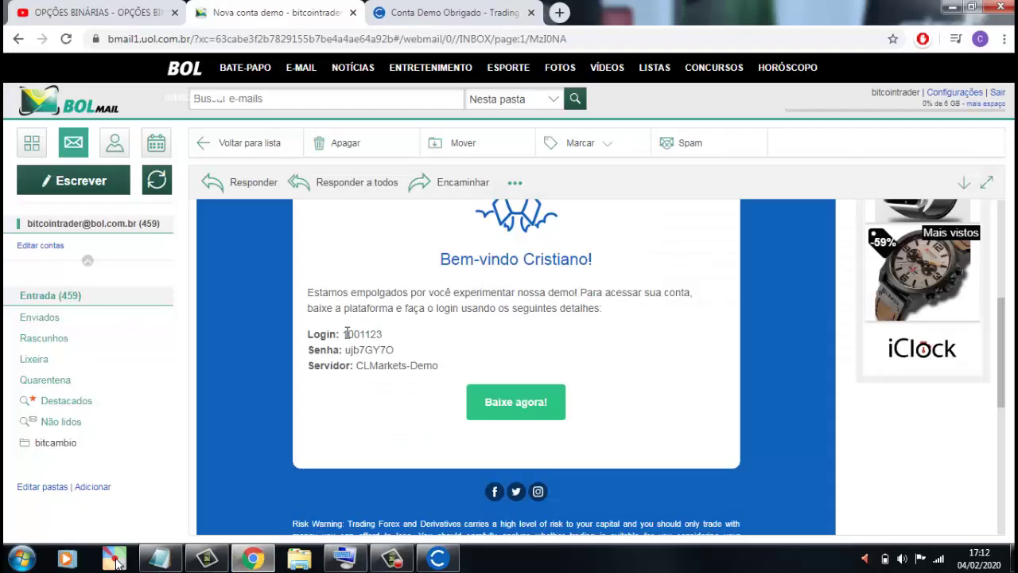
drag(345, 333, 380, 332)
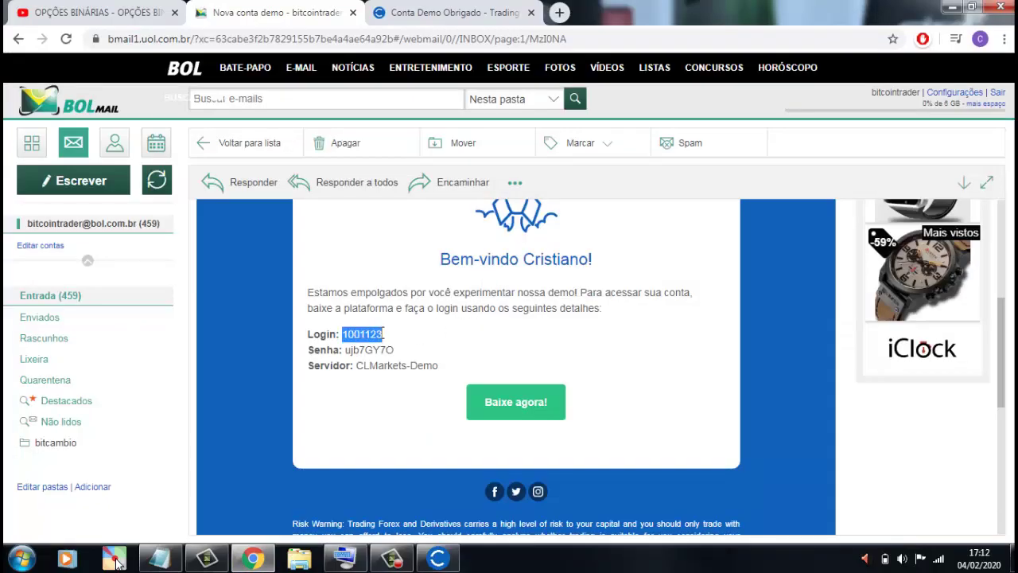
right_click(382, 334)
click(394, 350)
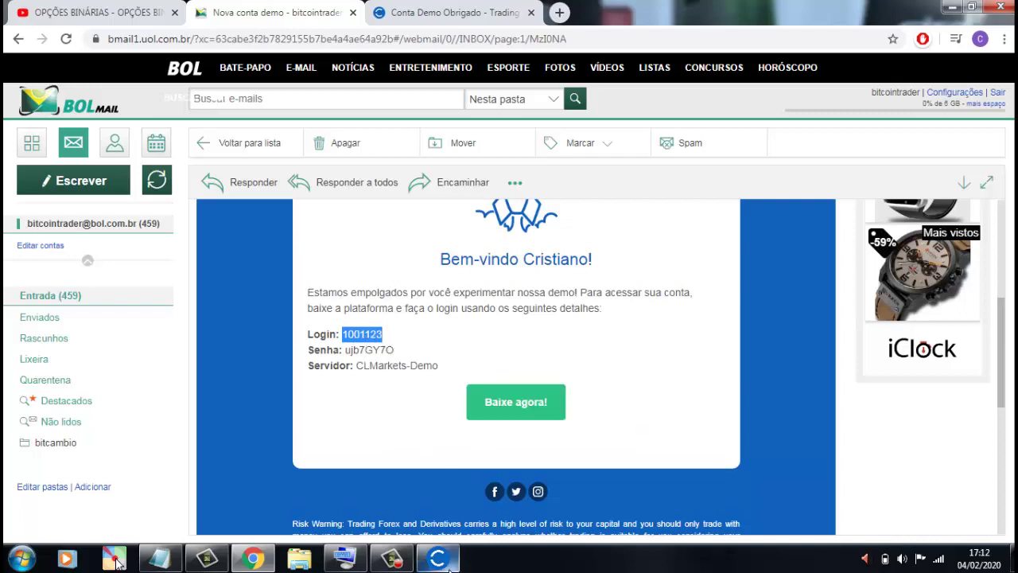
click(436, 558)
right_click(766, 212)
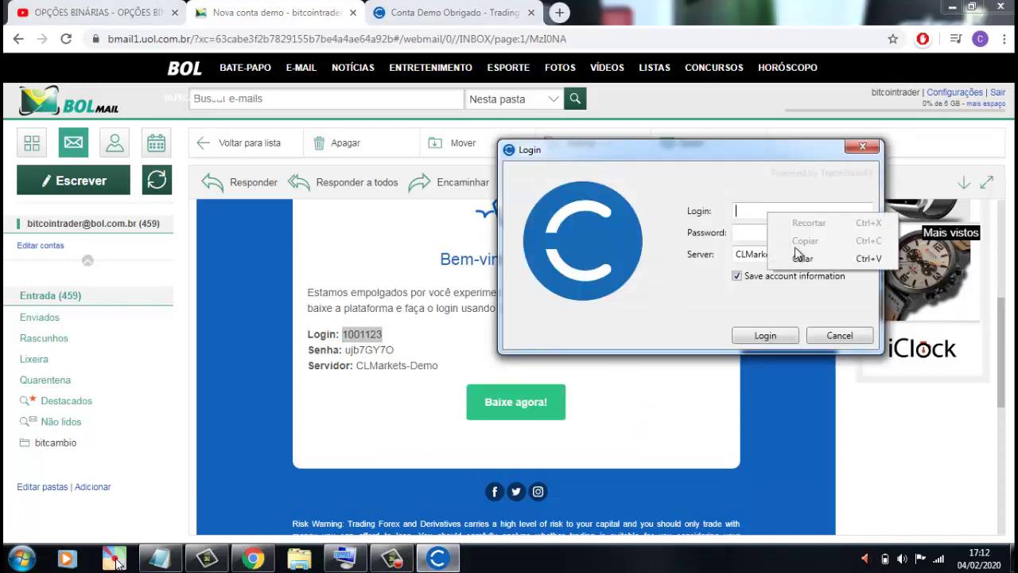
click(802, 259)
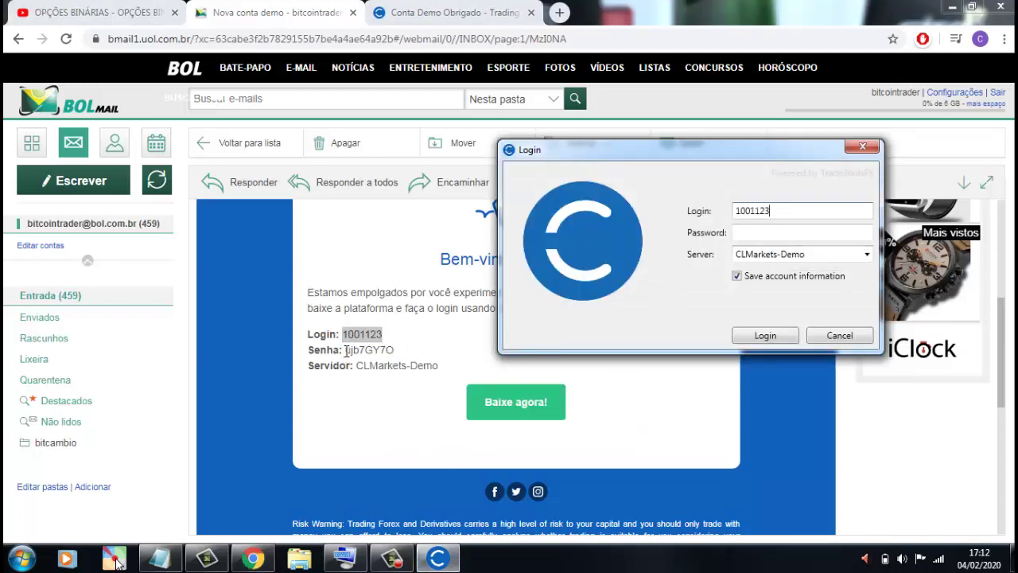
- Copy the demo password from the e-mail into the Password field, then submit the login
drag(346, 352, 392, 350)
right_click(392, 350)
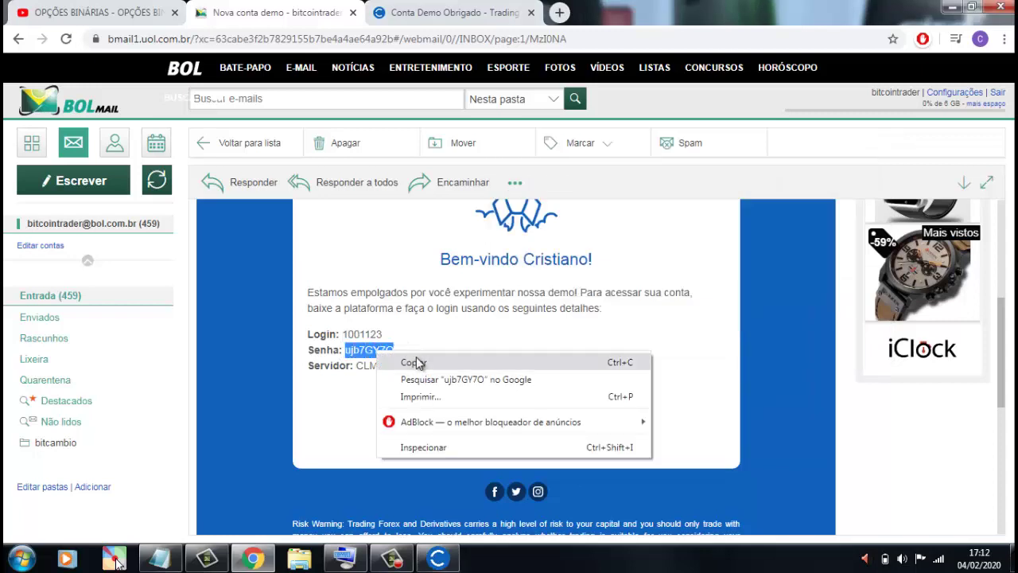
click(418, 360)
click(437, 559)
click(746, 232)
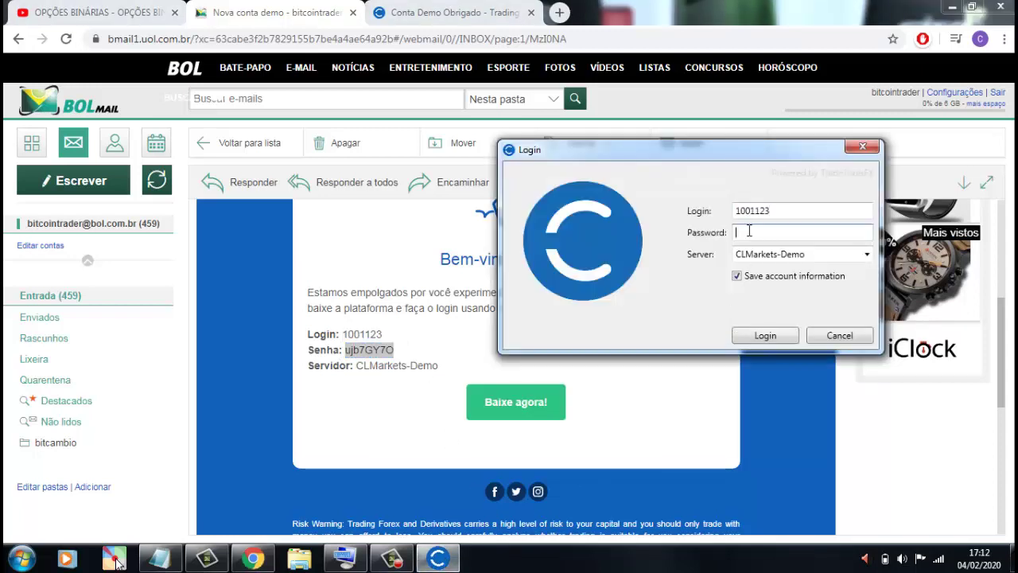
right_click(748, 231)
click(800, 275)
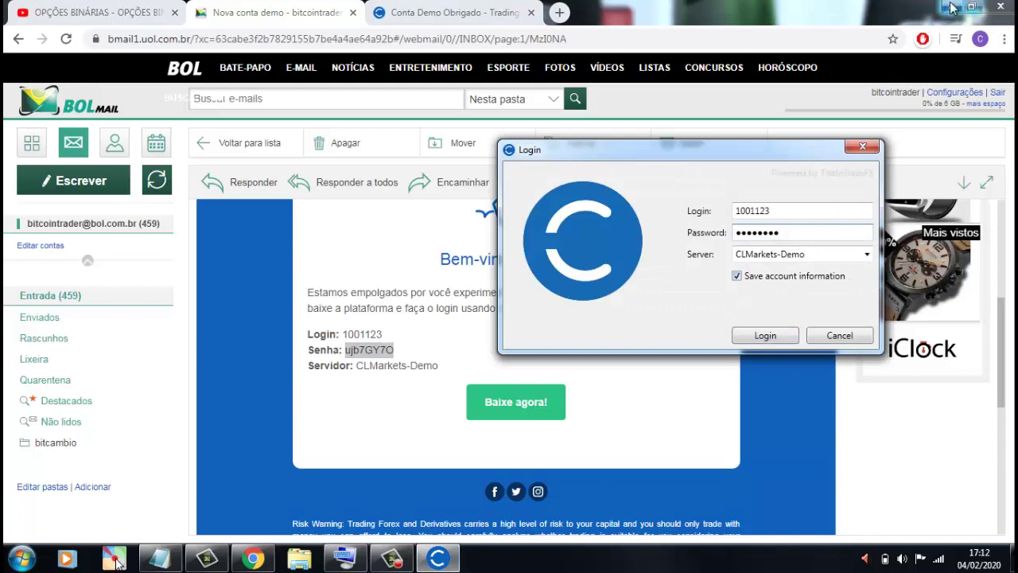
key(super+Home)
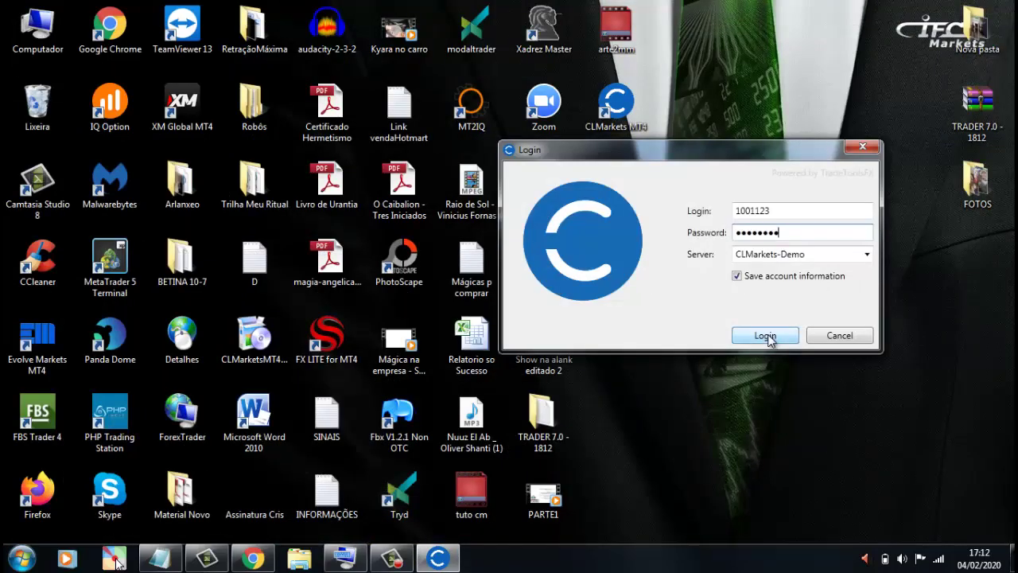
click(765, 335)
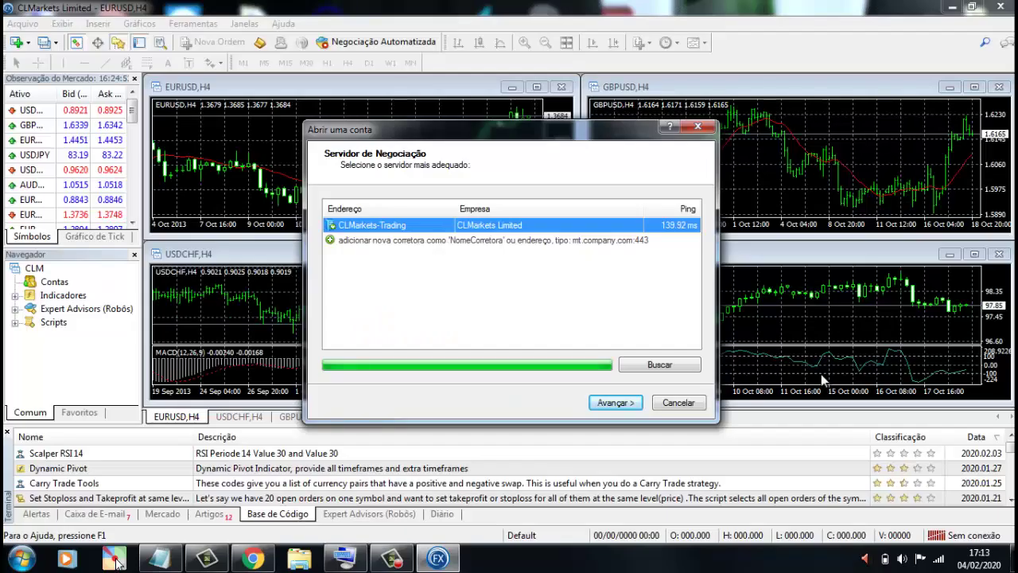
- Continue past server selection and choose to use an existing trading account
click(616, 404)
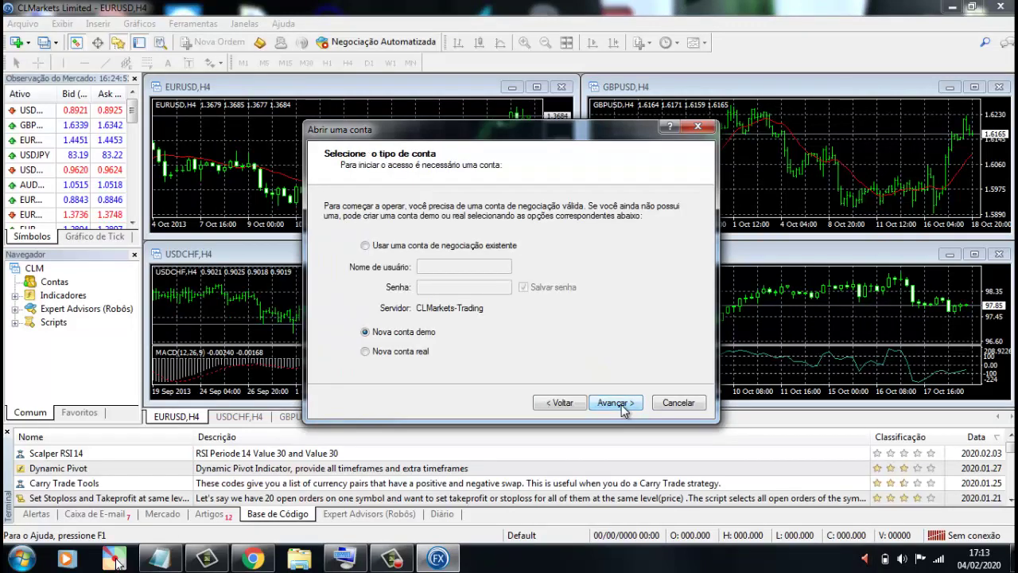
drag(552, 133, 645, 94)
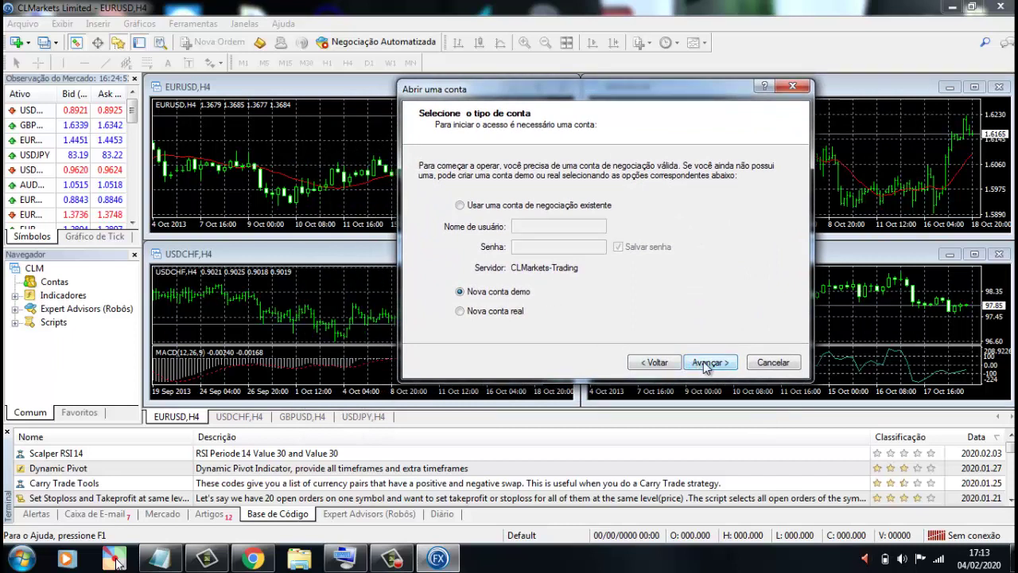
click(460, 207)
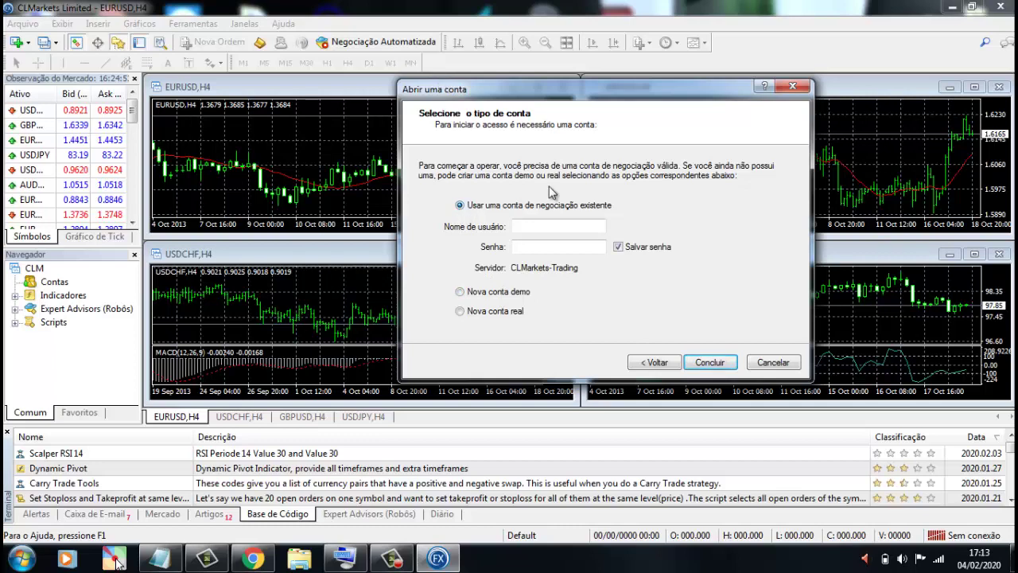
drag(599, 96, 642, 93)
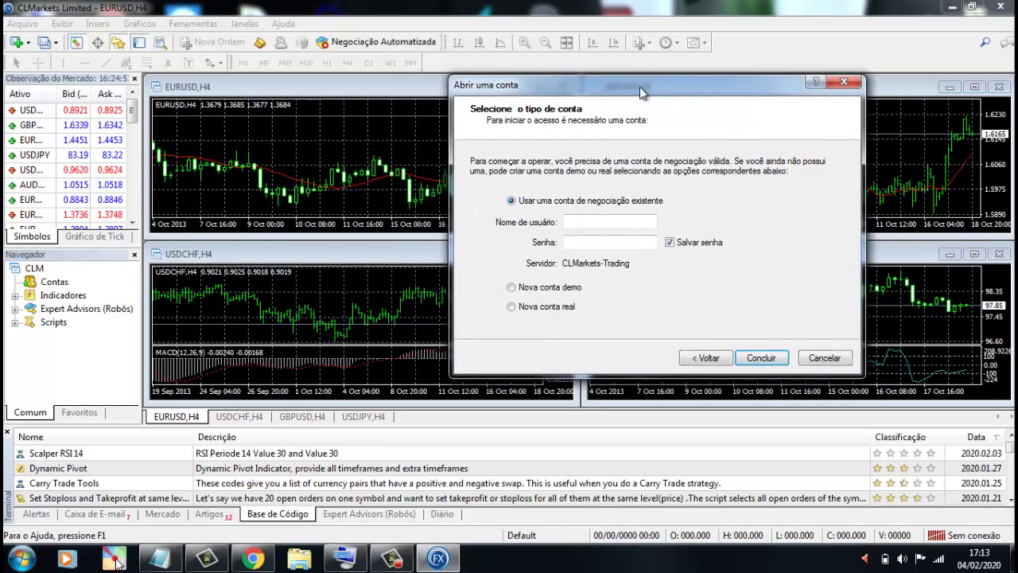
- Copy the demo password from the welcome e-mail into the Senha field
click(253, 560)
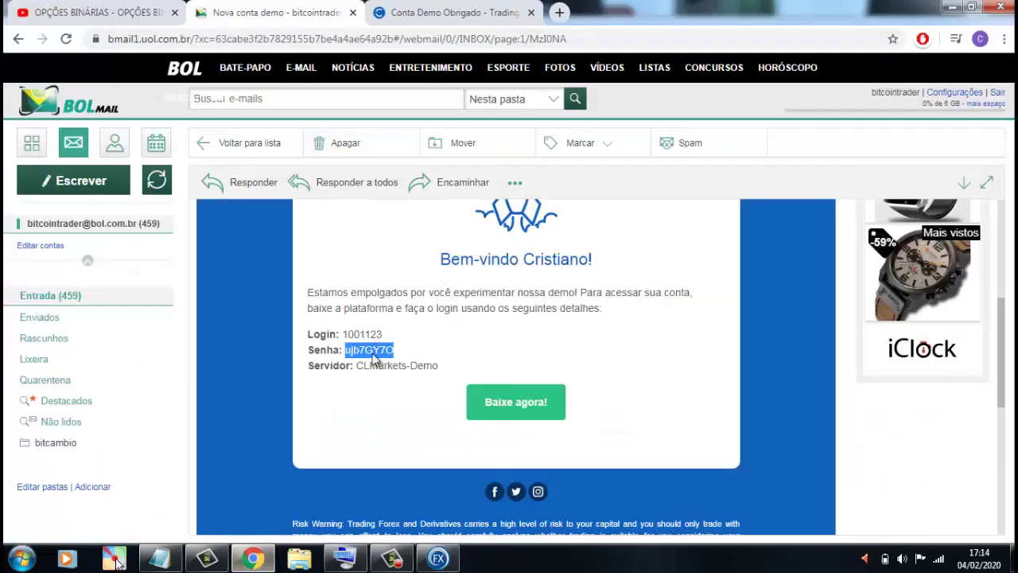
right_click(374, 360)
click(398, 367)
click(438, 558)
click(613, 236)
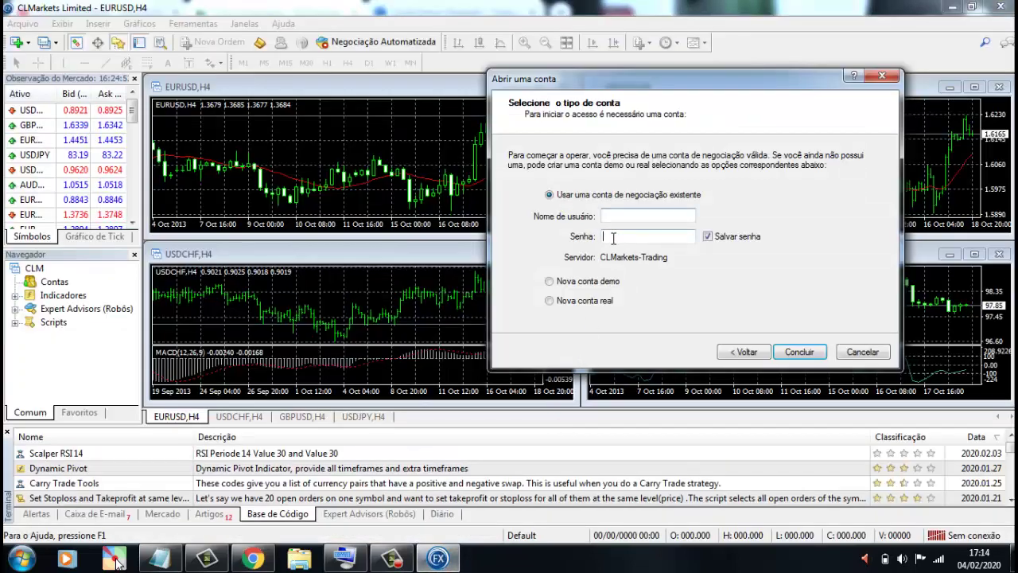
right_click(613, 237)
click(644, 247)
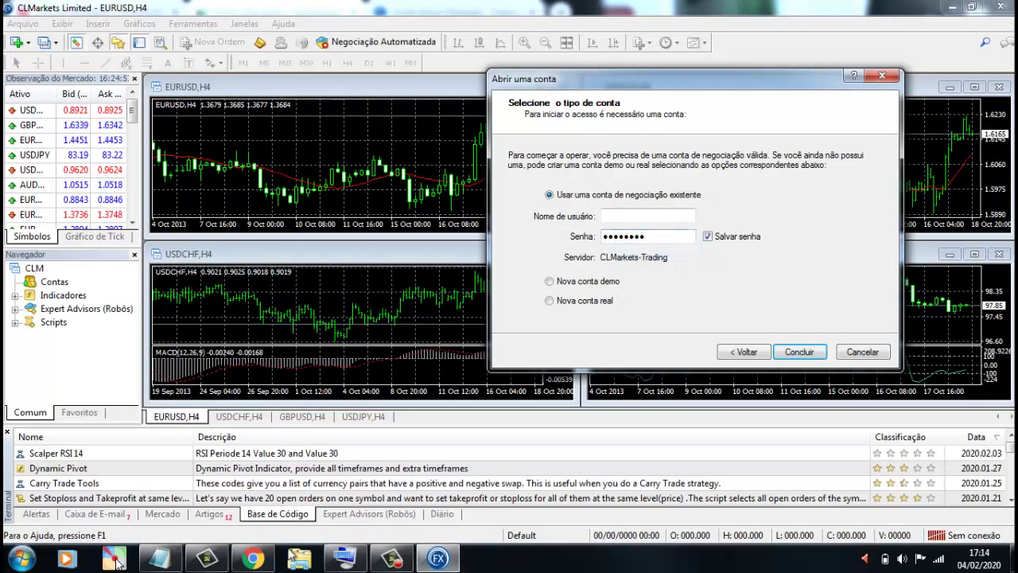
- Copy the demo login number into Nome de usuário and finish with Concluir
click(253, 558)
drag(345, 334, 398, 338)
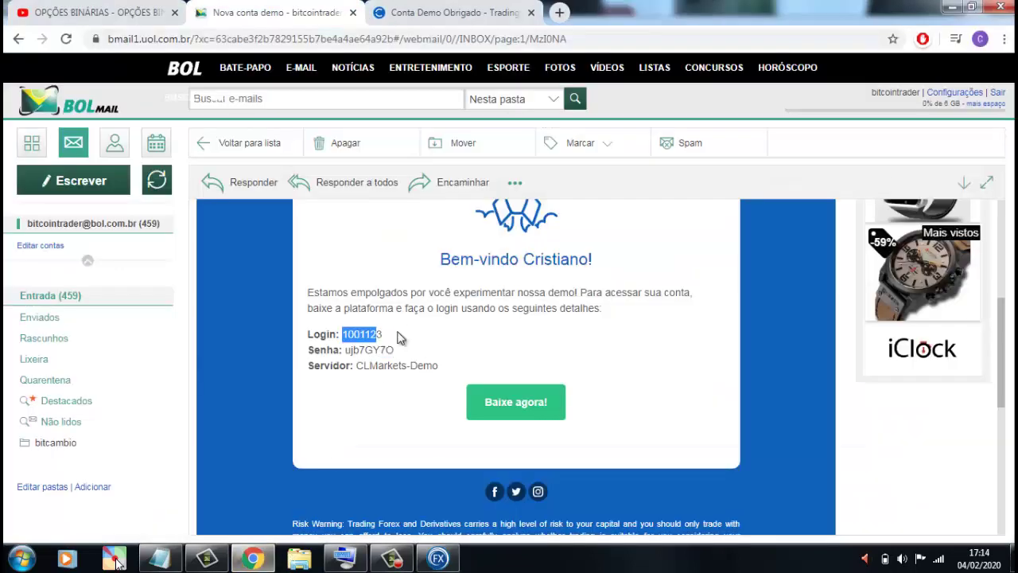
right_click(371, 334)
click(402, 343)
click(438, 558)
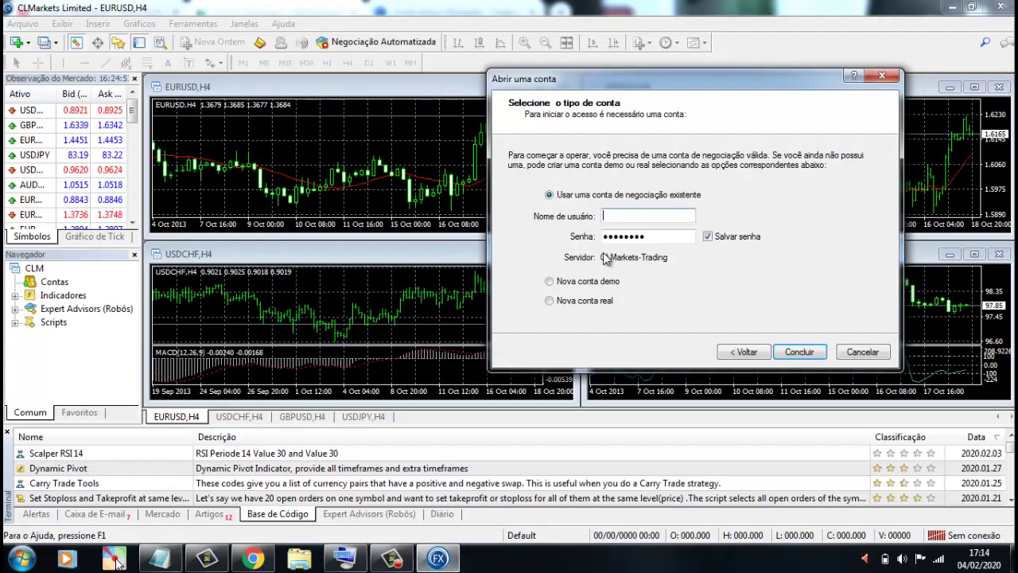
right_click(621, 215)
click(660, 280)
click(800, 352)
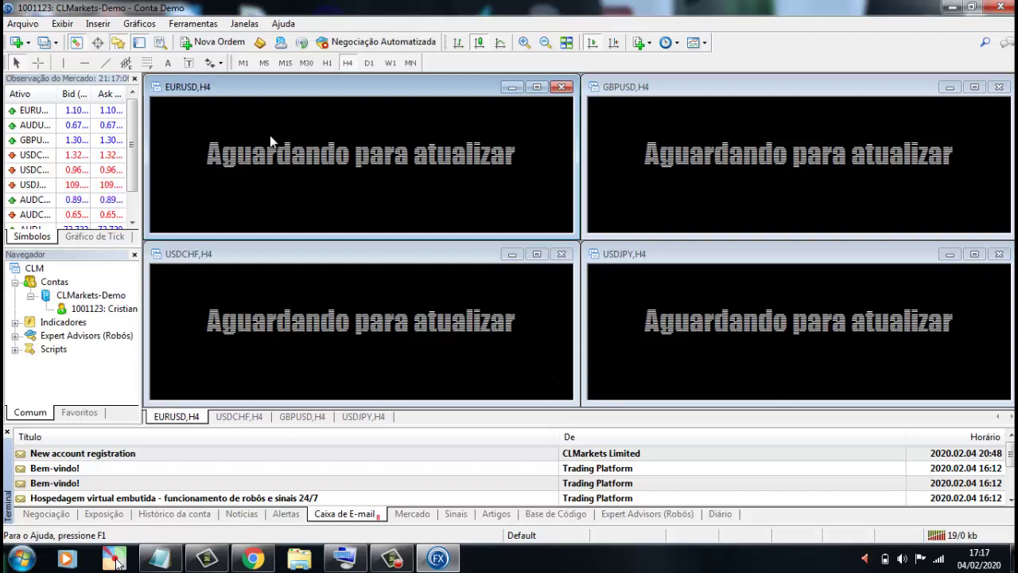
- Close the Observação do Mercado and Terminal panels and tile the EURUSD, GBPUSD, USDCHF, USDJPY charts
click(135, 79)
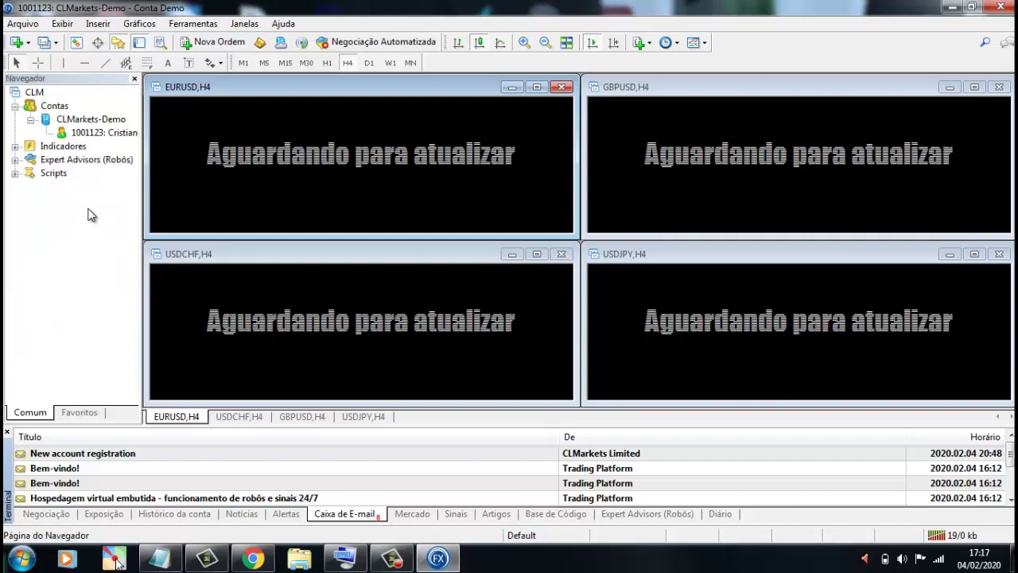
click(6, 432)
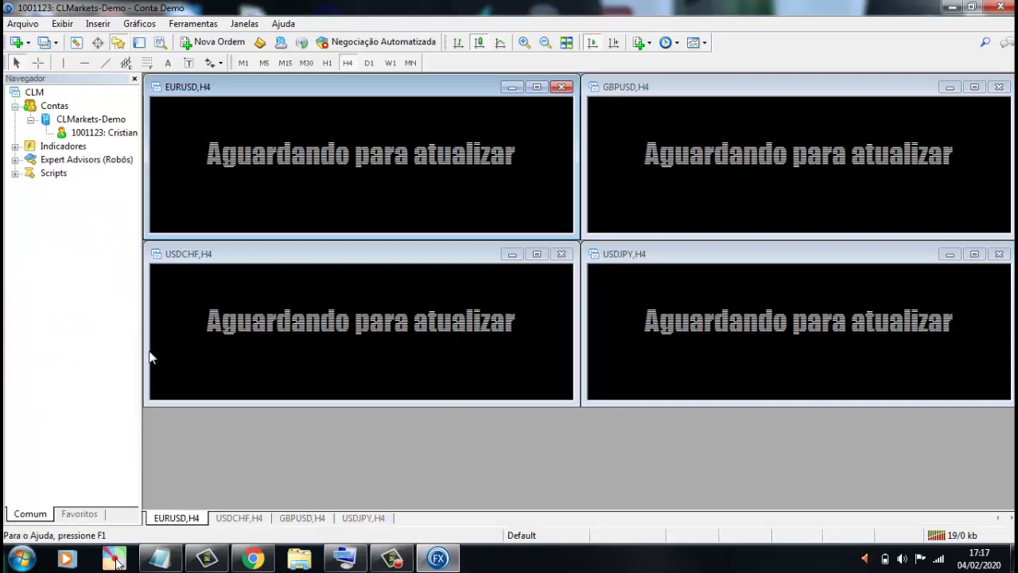
click(564, 44)
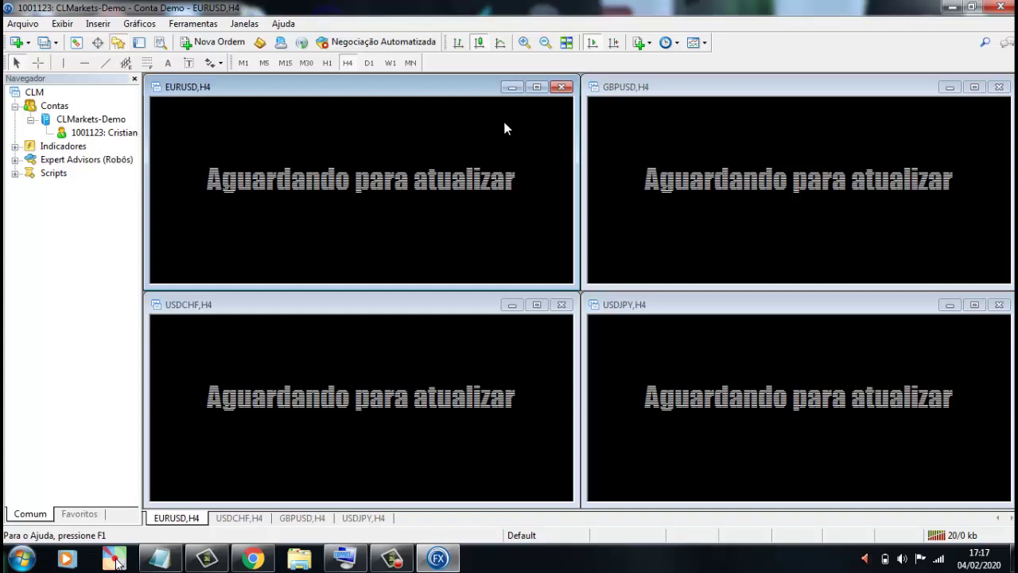
- Make the Digital Options group visible in the Ativos symbols manager, then close it
click(26, 44)
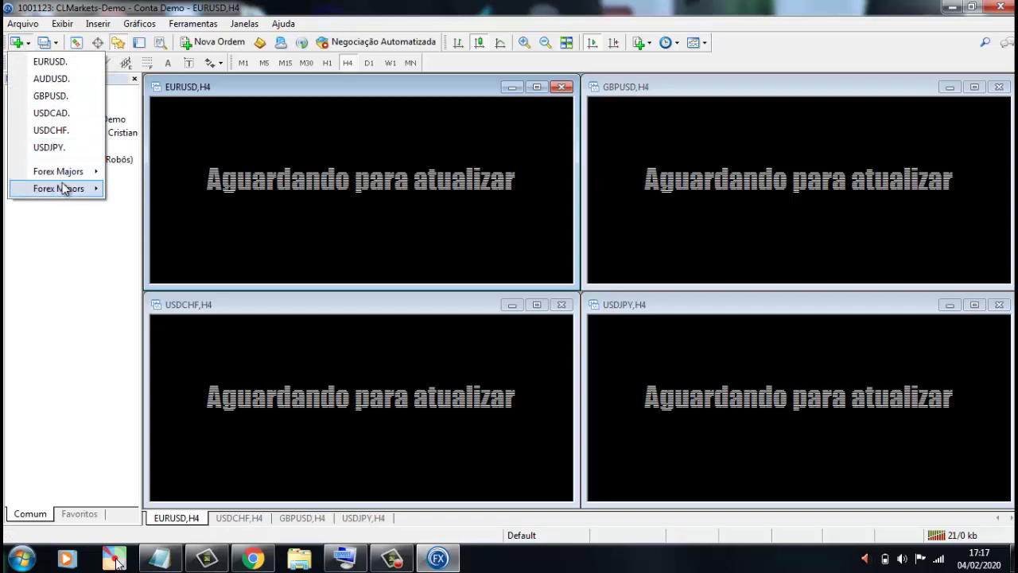
mouse_move(50, 175)
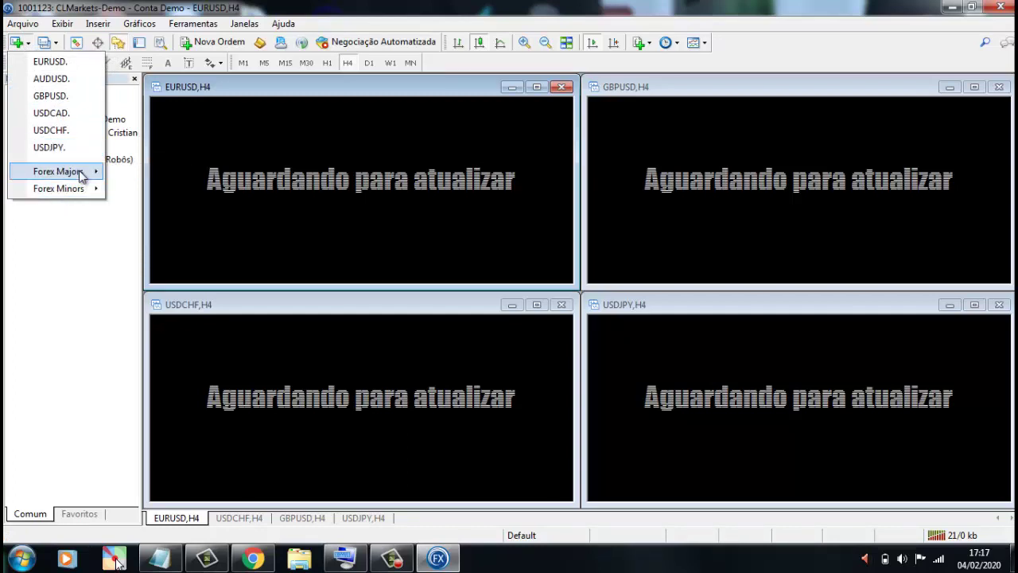
click(63, 25)
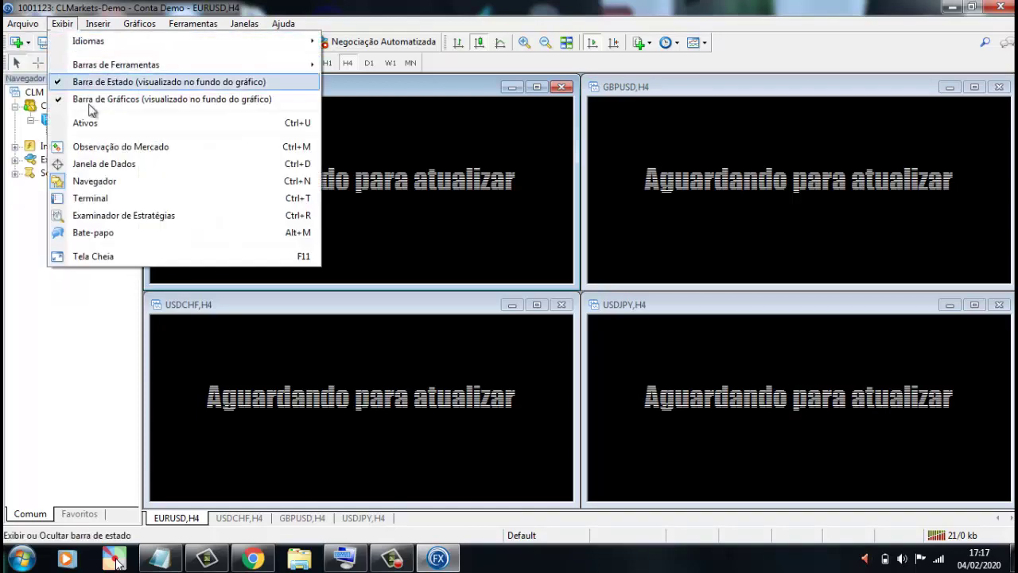
click(128, 124)
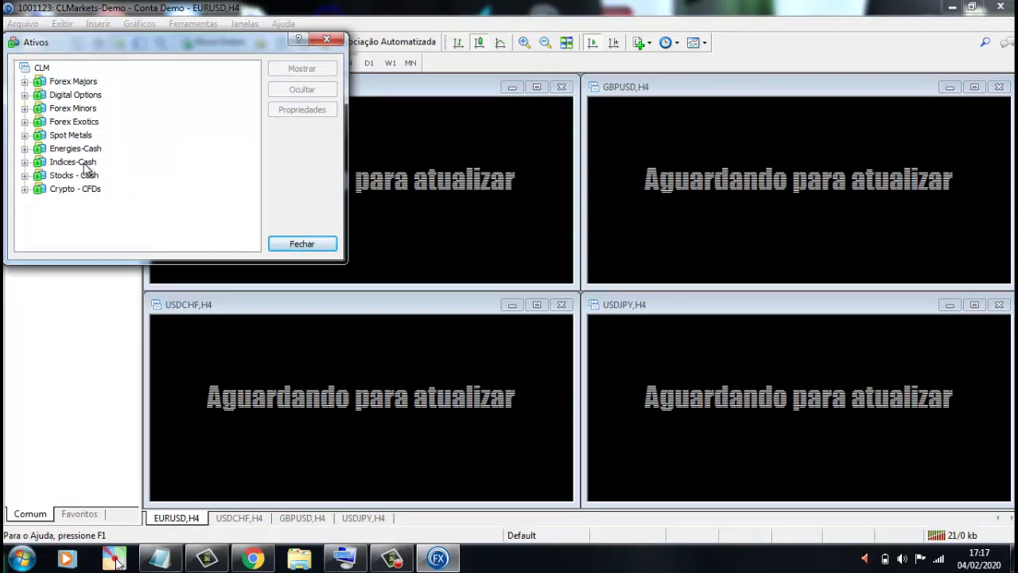
click(90, 97)
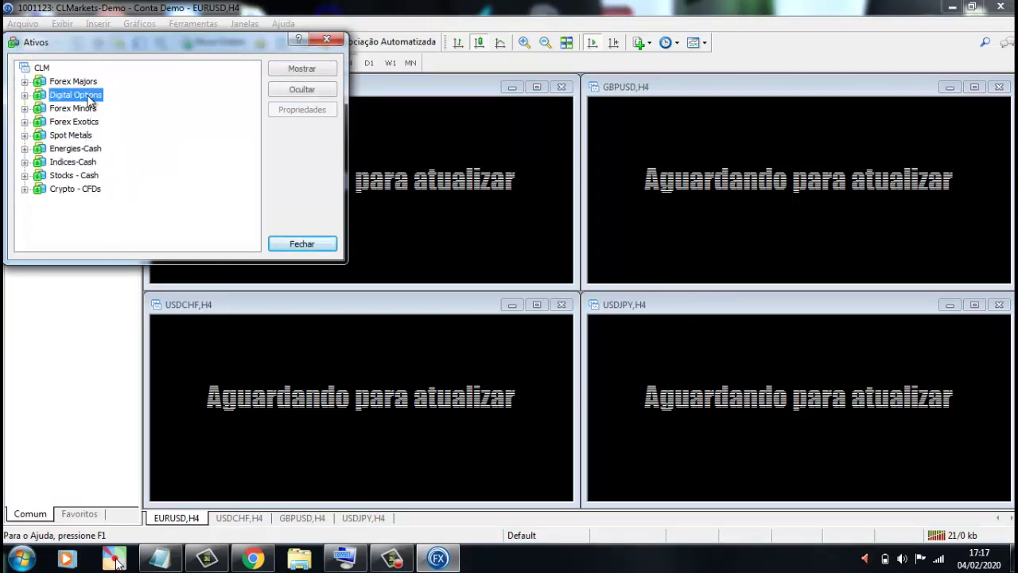
click(317, 72)
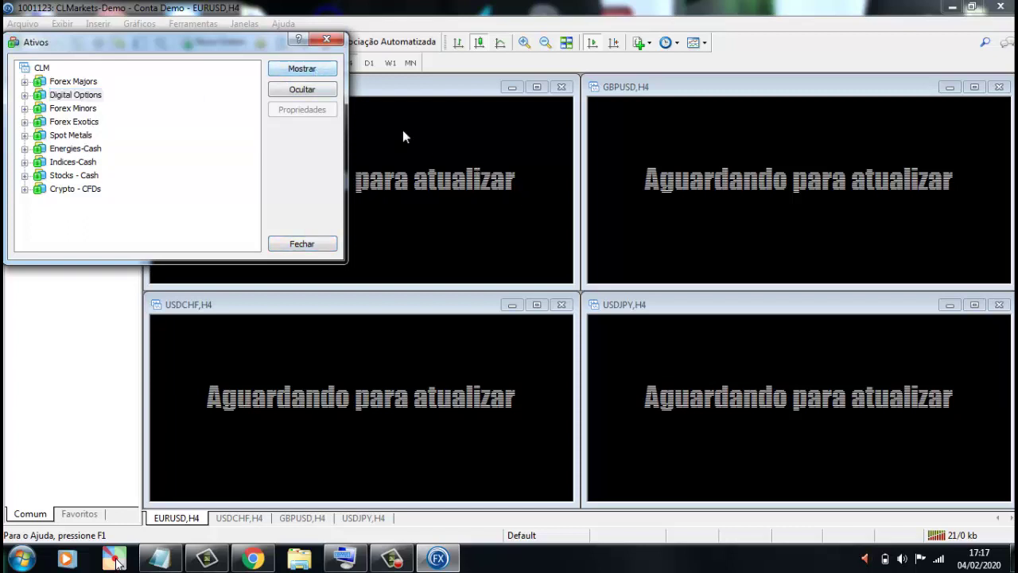
click(327, 39)
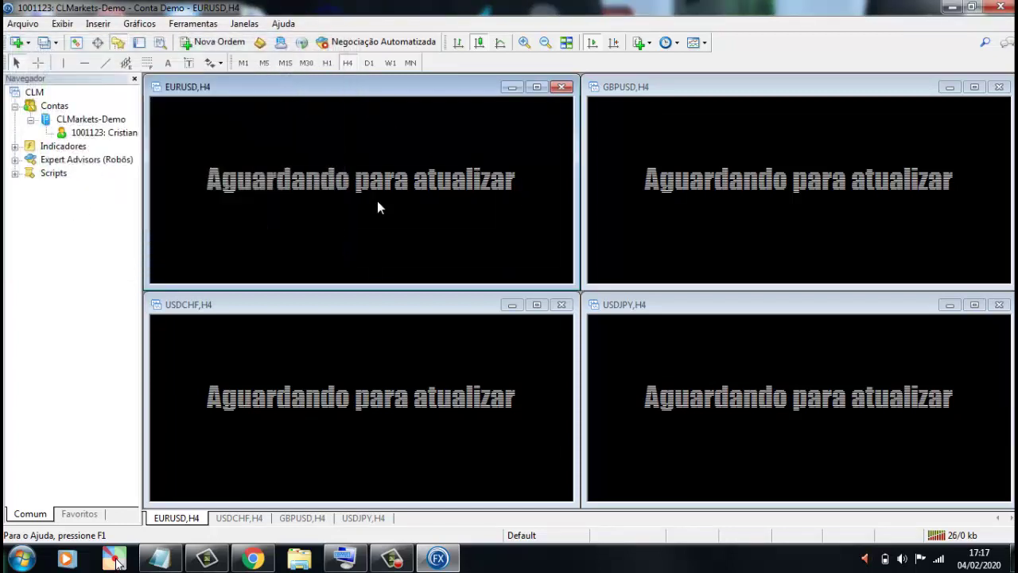
- Open a new Digital Options AUDCADbo. chart, maximized and zoomed in
click(25, 44)
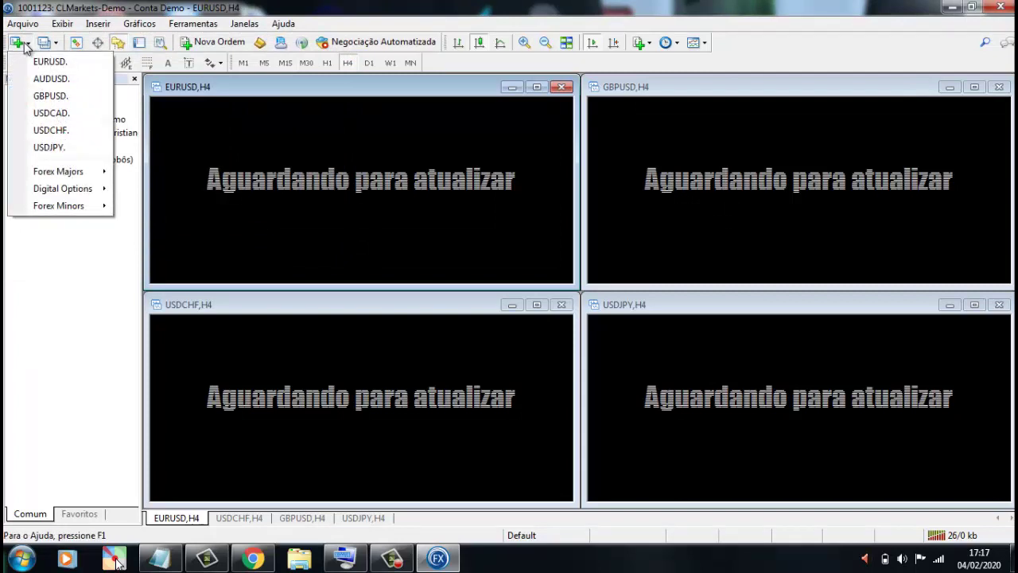
mouse_move(94, 194)
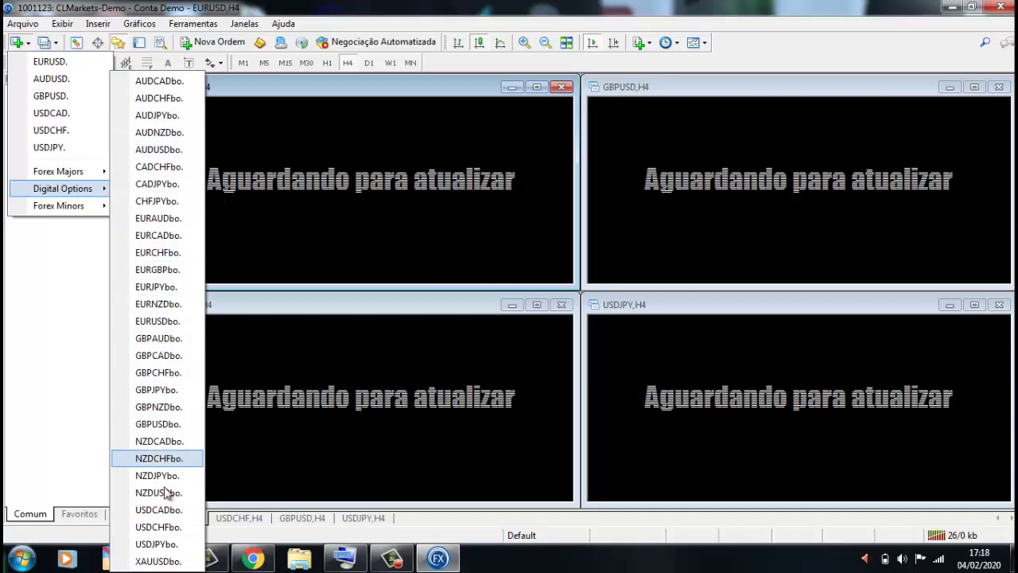
click(169, 86)
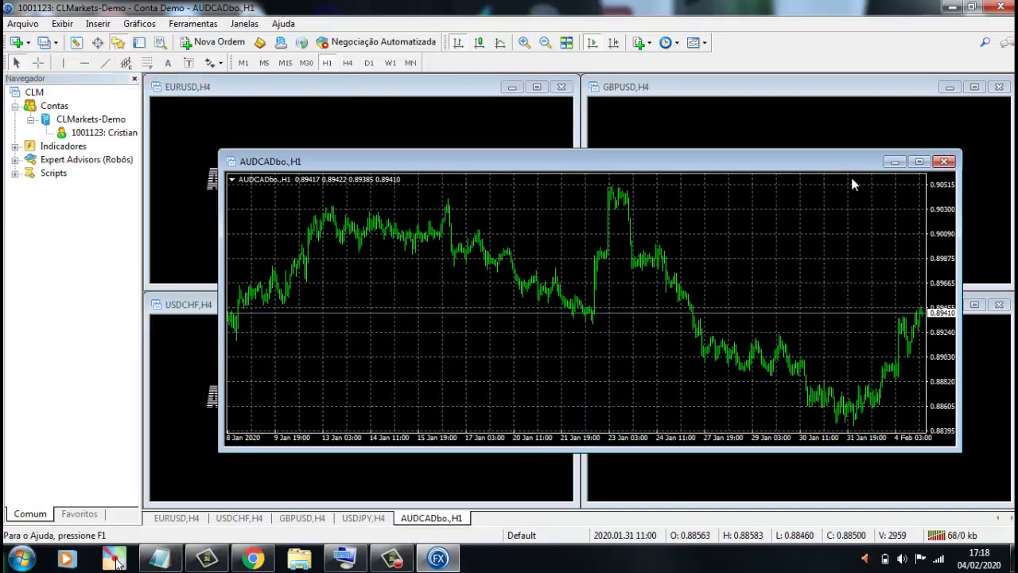
click(919, 163)
click(525, 42)
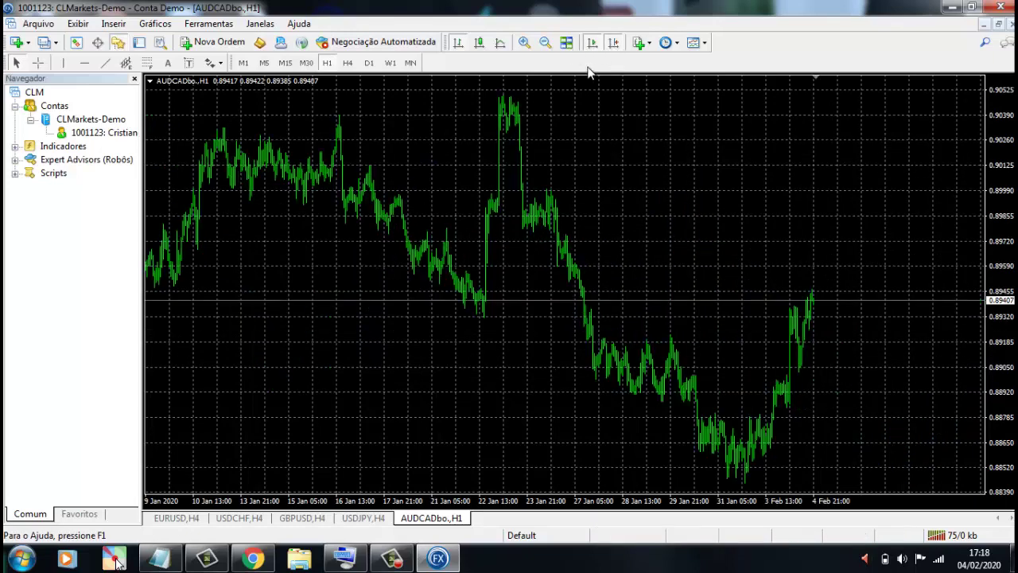
- Turn off the grid, zoom further, show M5 candlesticks, and hide the Navigator
right_click(689, 124)
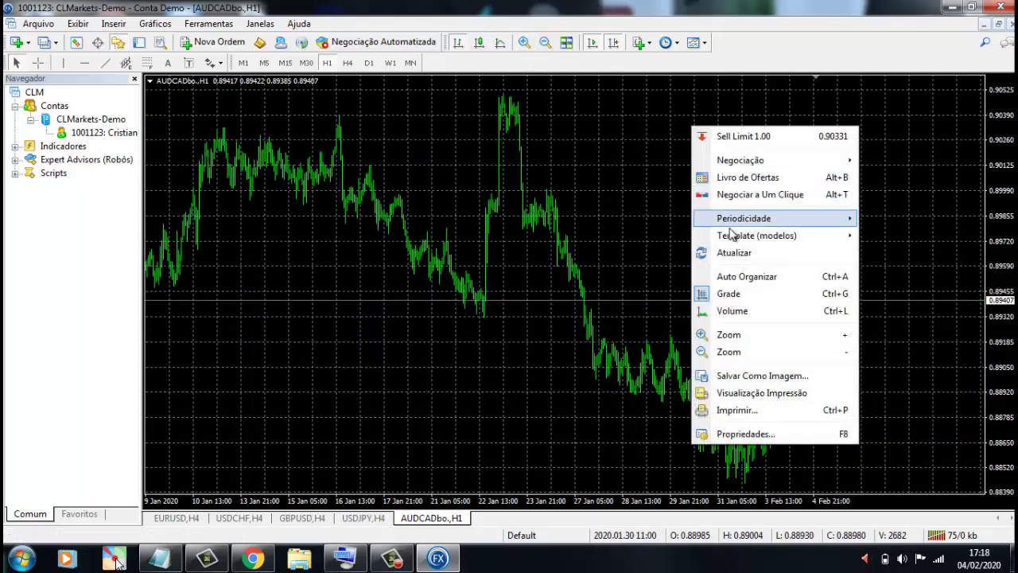
click(731, 294)
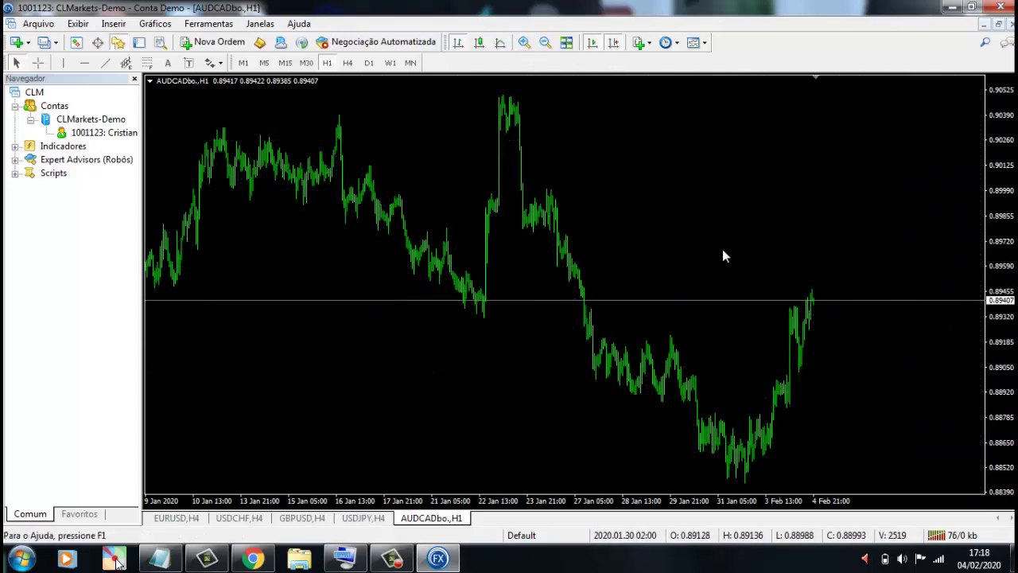
click(524, 42)
click(525, 42)
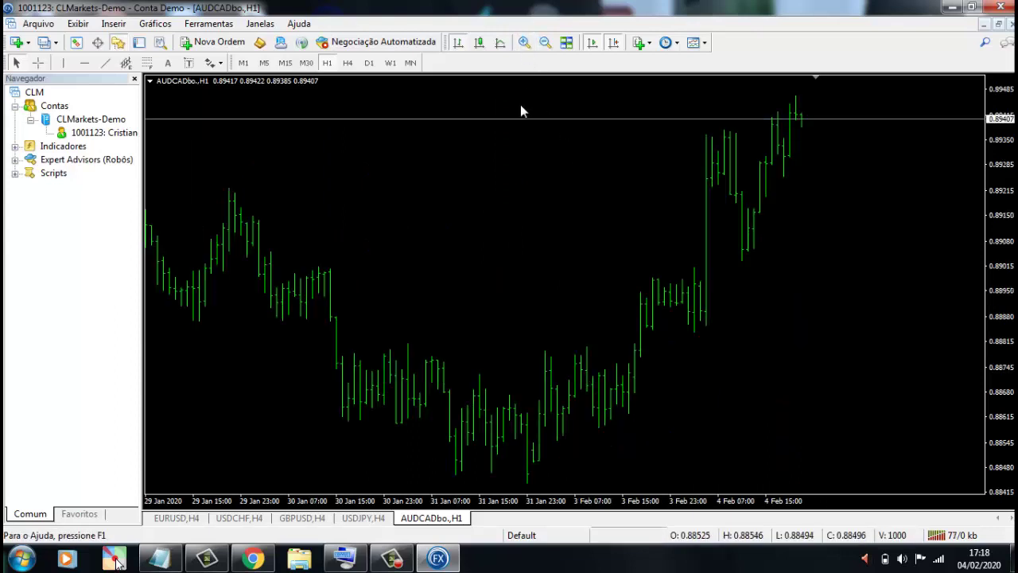
click(265, 63)
click(479, 43)
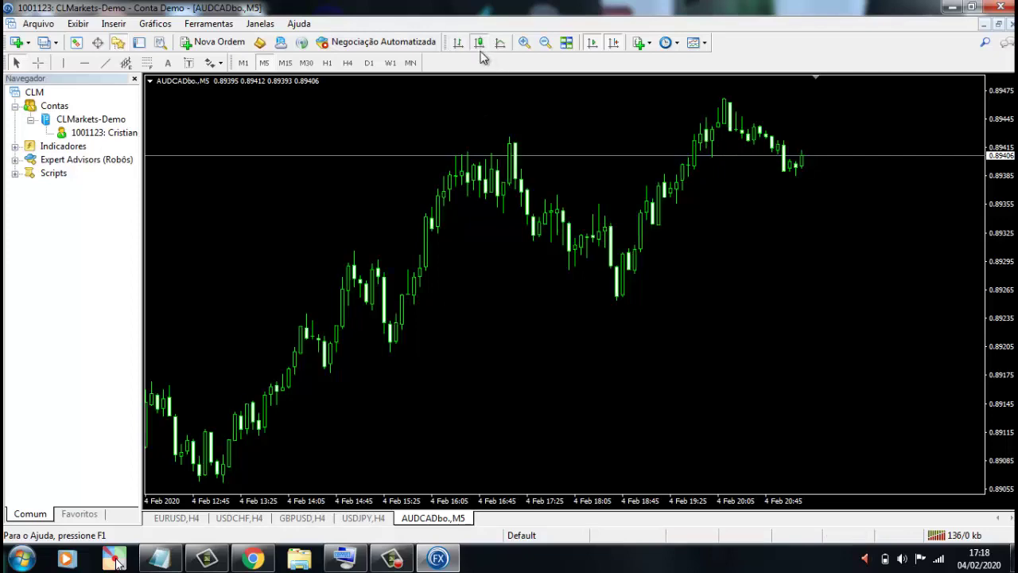
drag(810, 268, 799, 269)
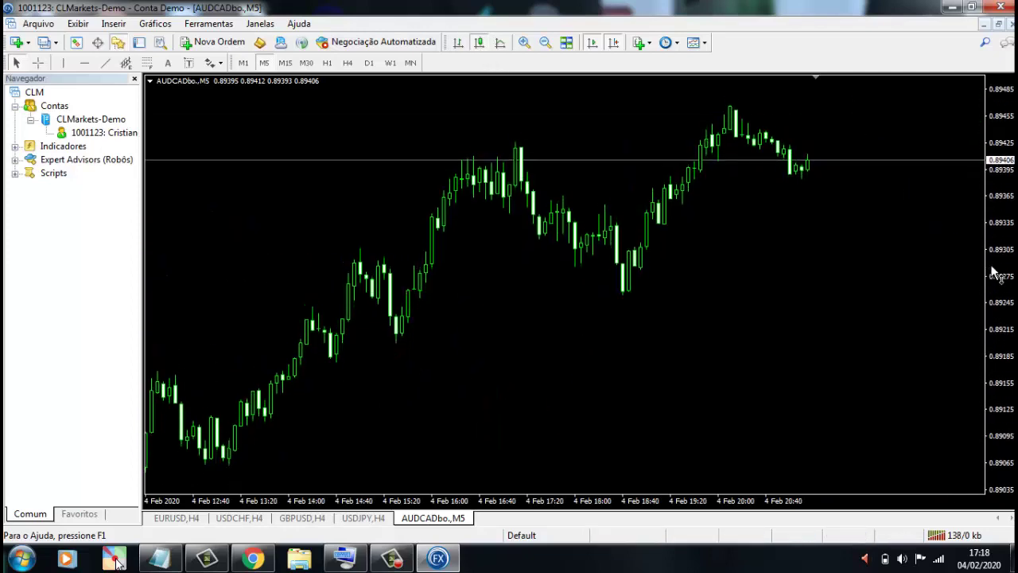
click(134, 78)
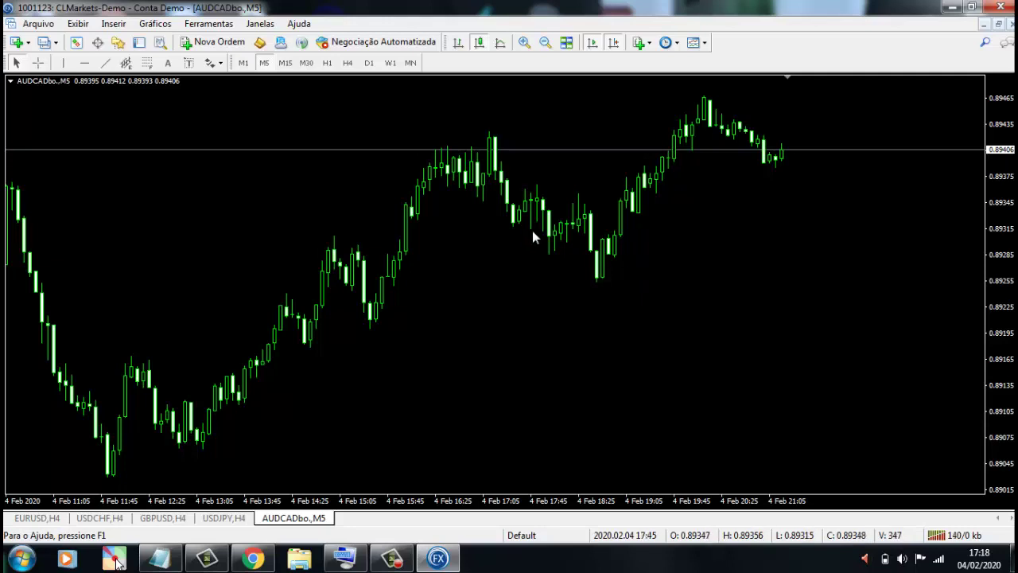
click(224, 44)
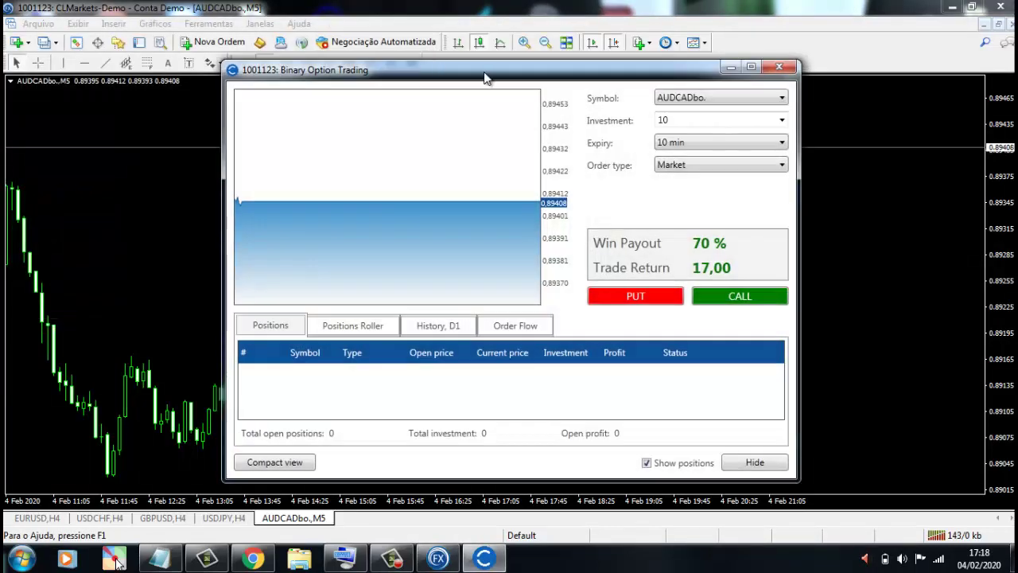
drag(485, 74, 288, 86)
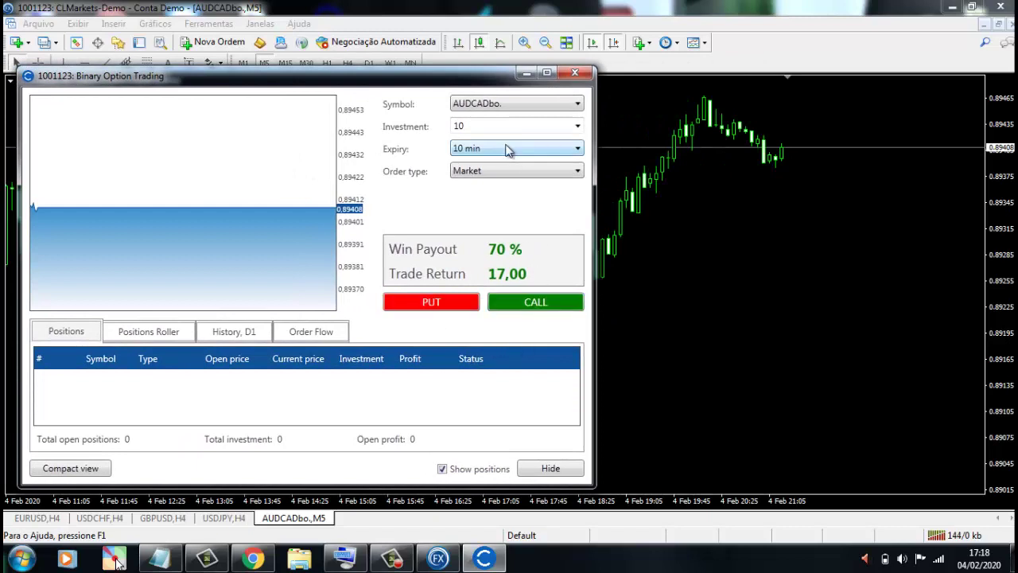
click(509, 104)
click(526, 105)
click(550, 124)
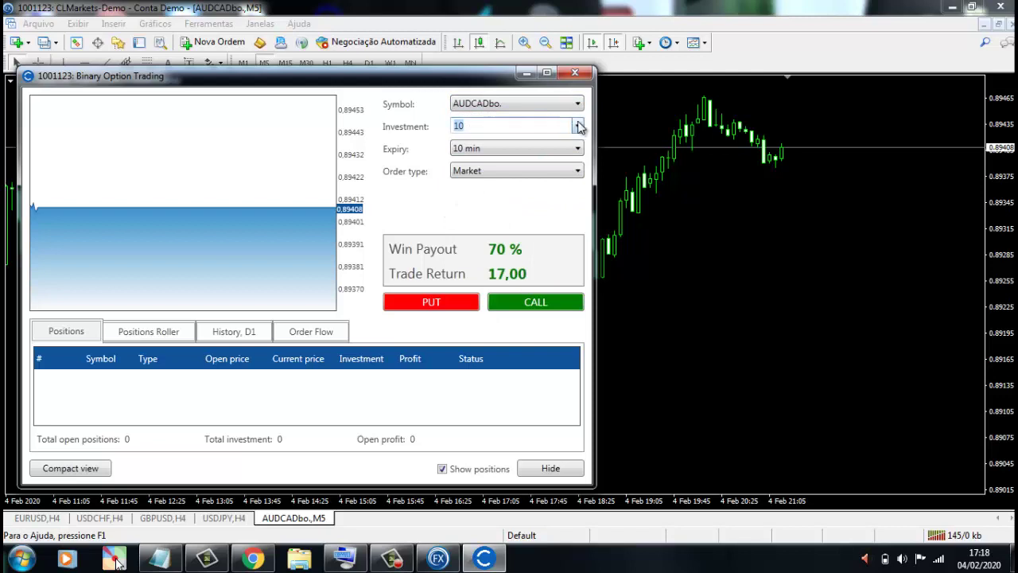
click(578, 128)
click(514, 141)
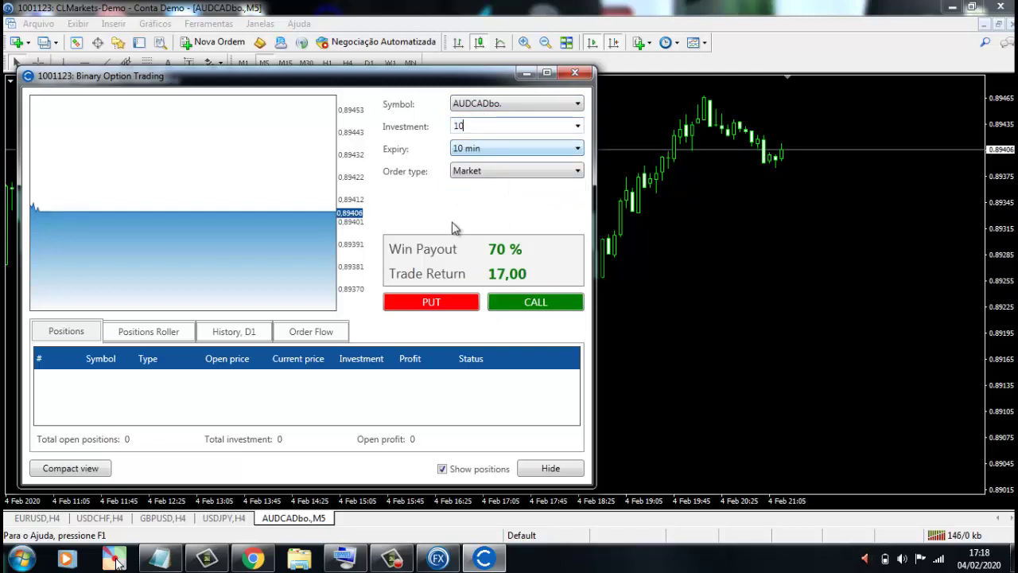
click(521, 148)
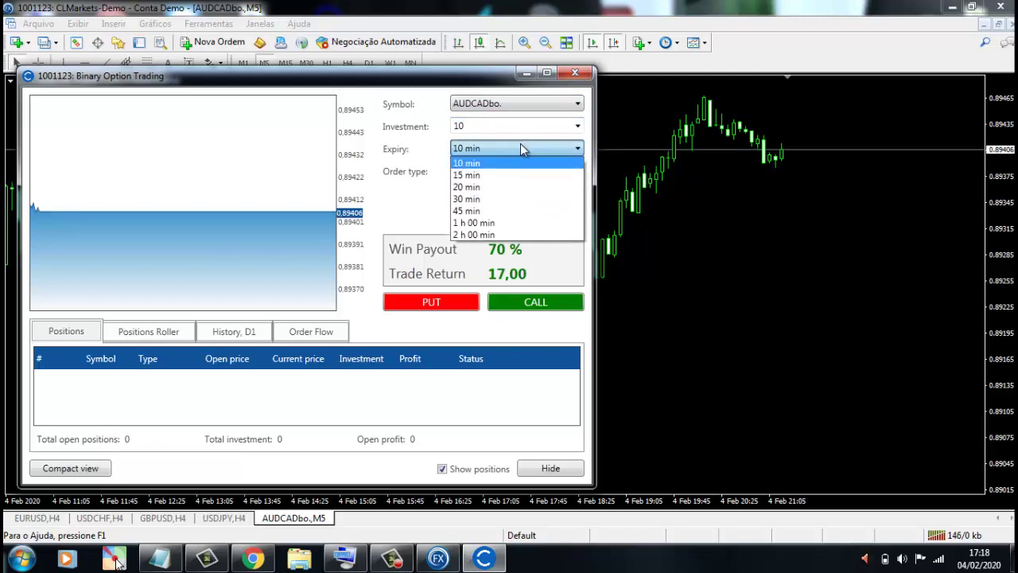
click(470, 164)
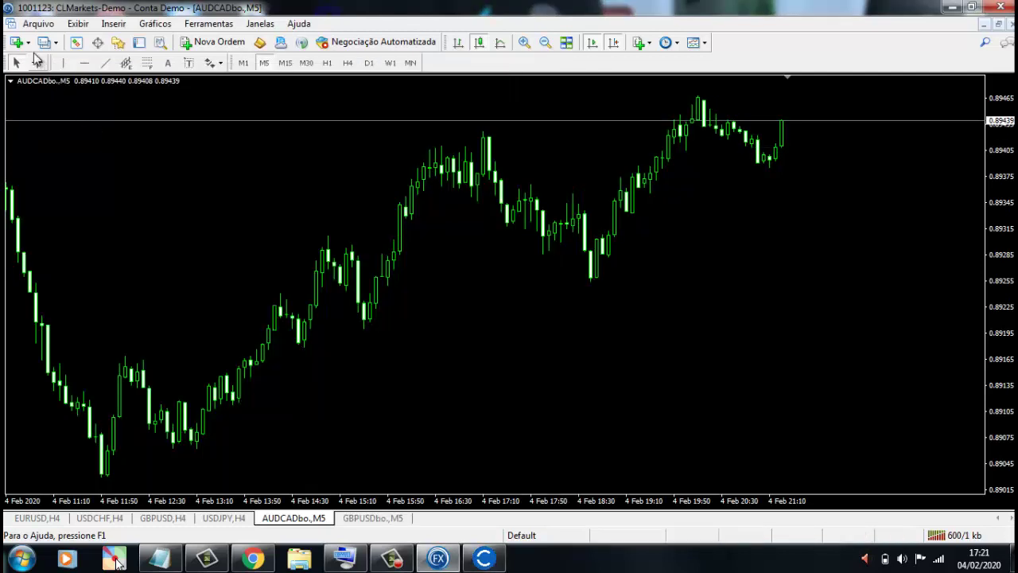
click(18, 42)
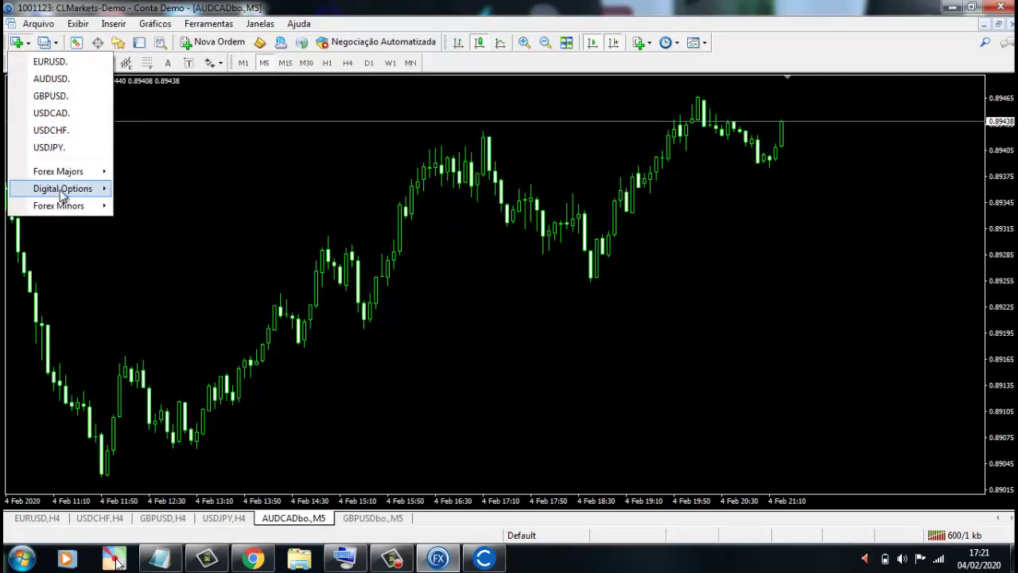
- Open a Digital Options EURNZDbo. chart as zoomed-in M5 candlesticks with Grade unticked
mouse_move(87, 195)
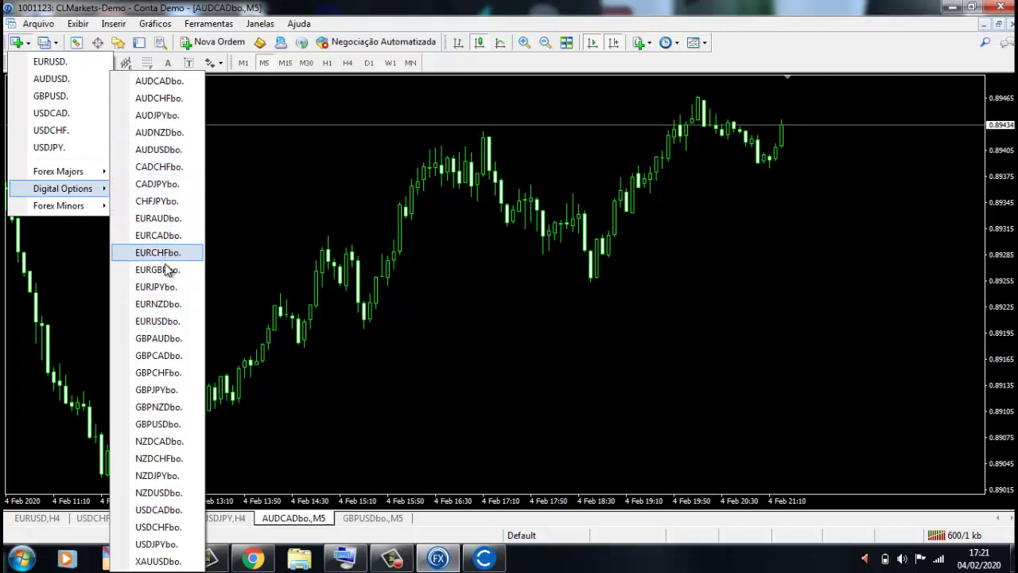
click(167, 304)
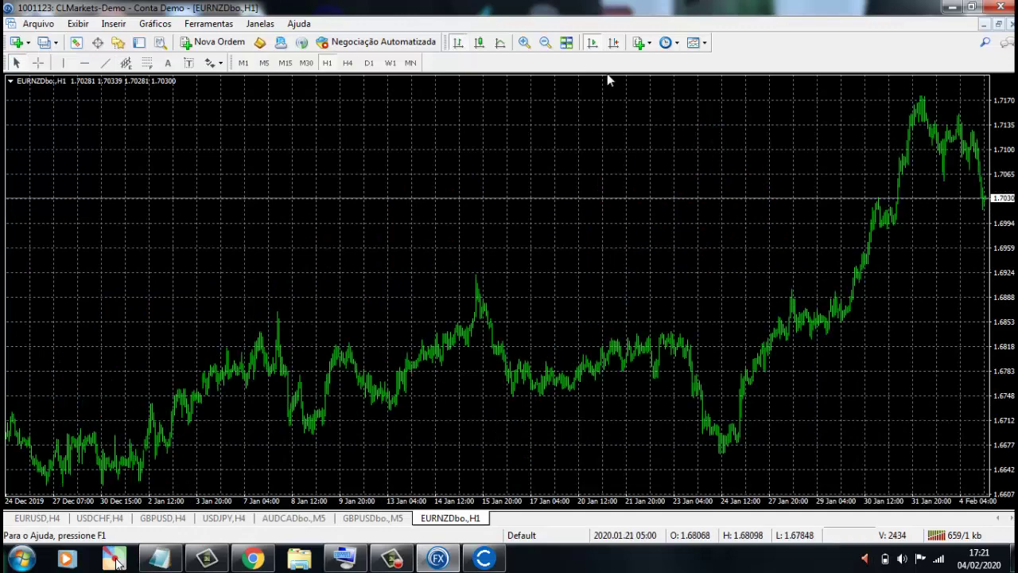
click(480, 43)
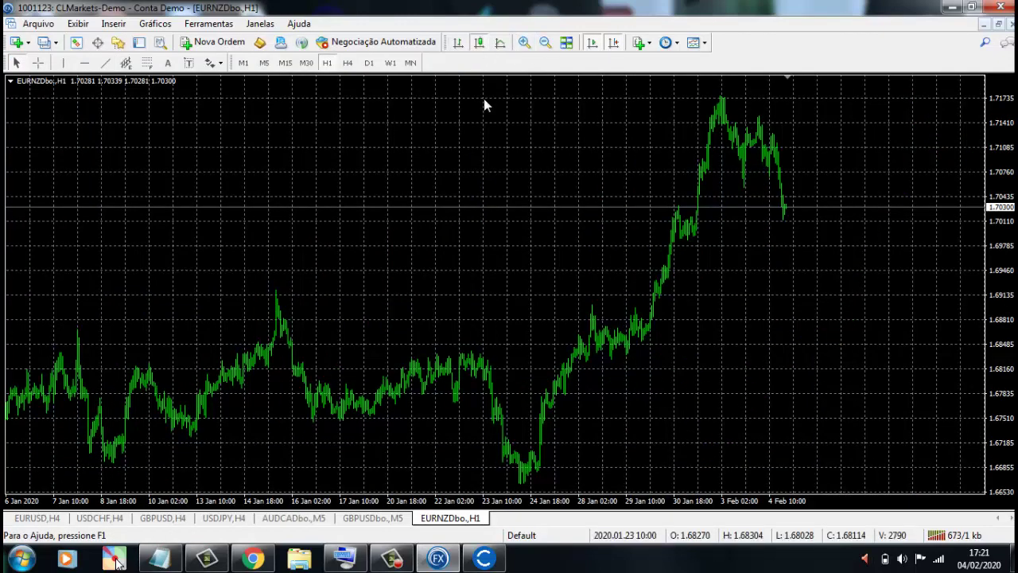
click(264, 63)
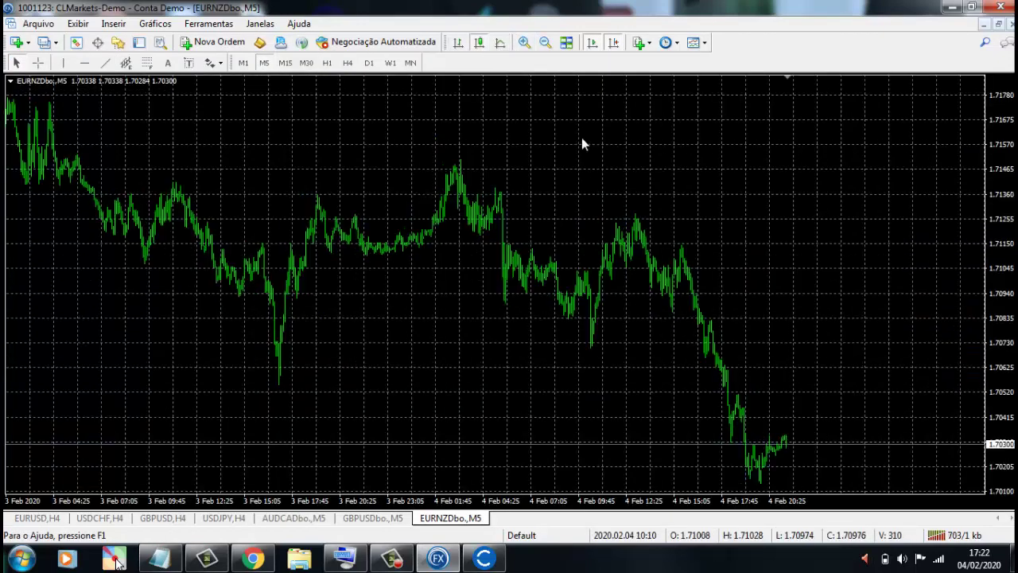
click(524, 43)
right_click(526, 191)
click(573, 360)
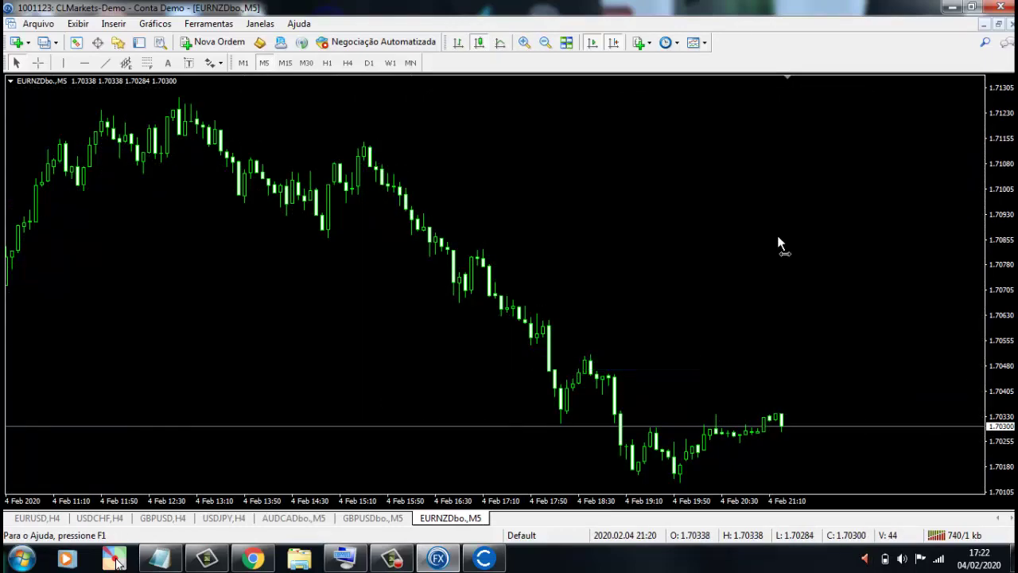
- Place a PUT binary option on EURNZDbo. with investment 10 and 10 min expiry
click(217, 43)
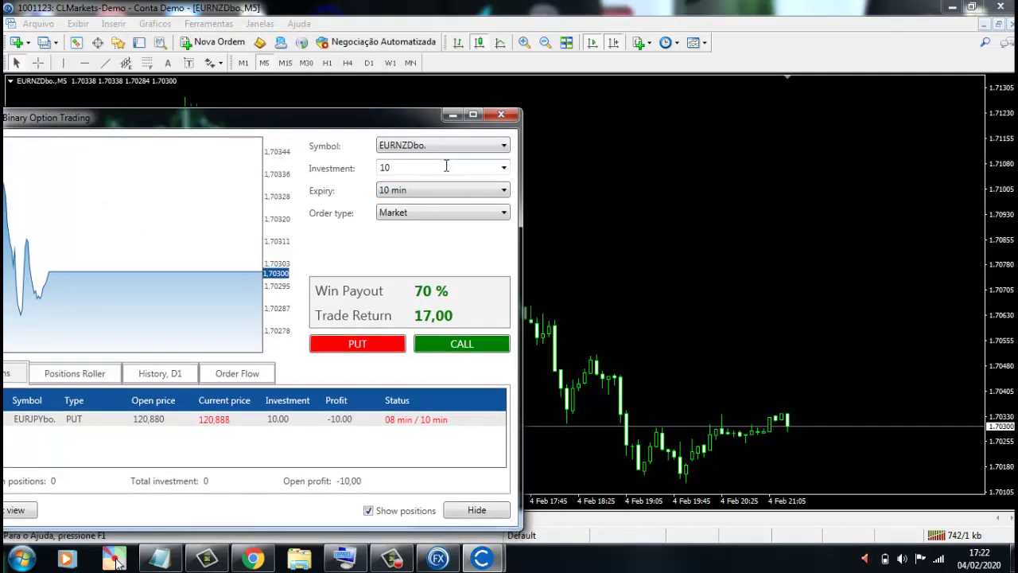
click(459, 190)
click(459, 190)
click(466, 350)
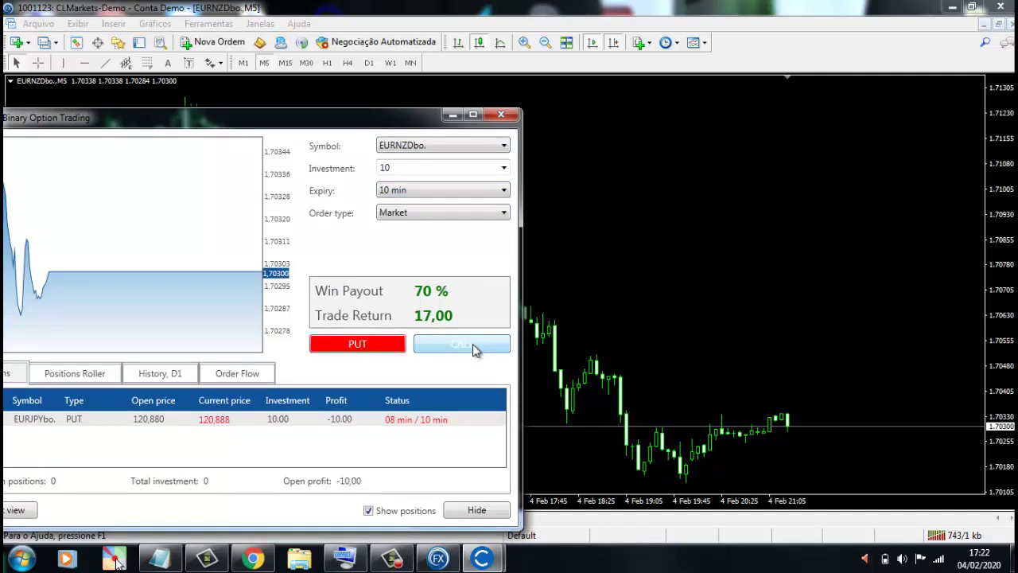
click(369, 347)
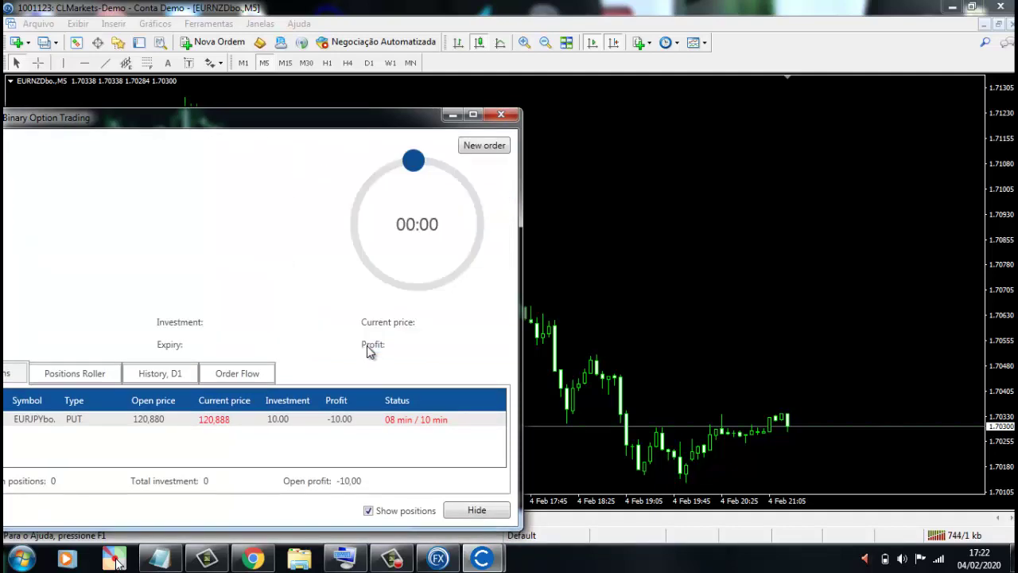
- Hide the trading window and measure price movement from the latest candle with the crosshair
drag(414, 126, 451, 108)
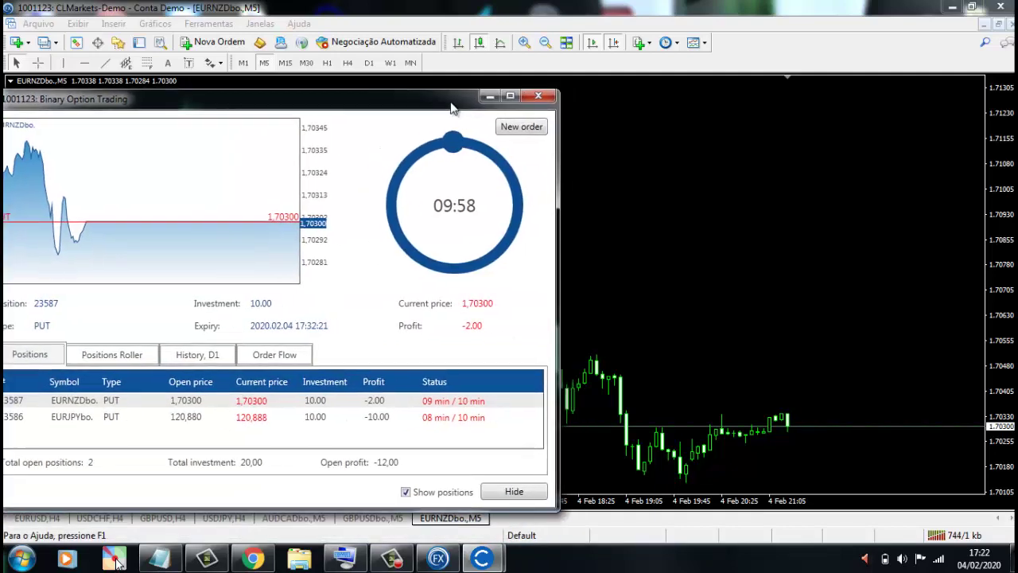
click(491, 97)
middle_click(716, 401)
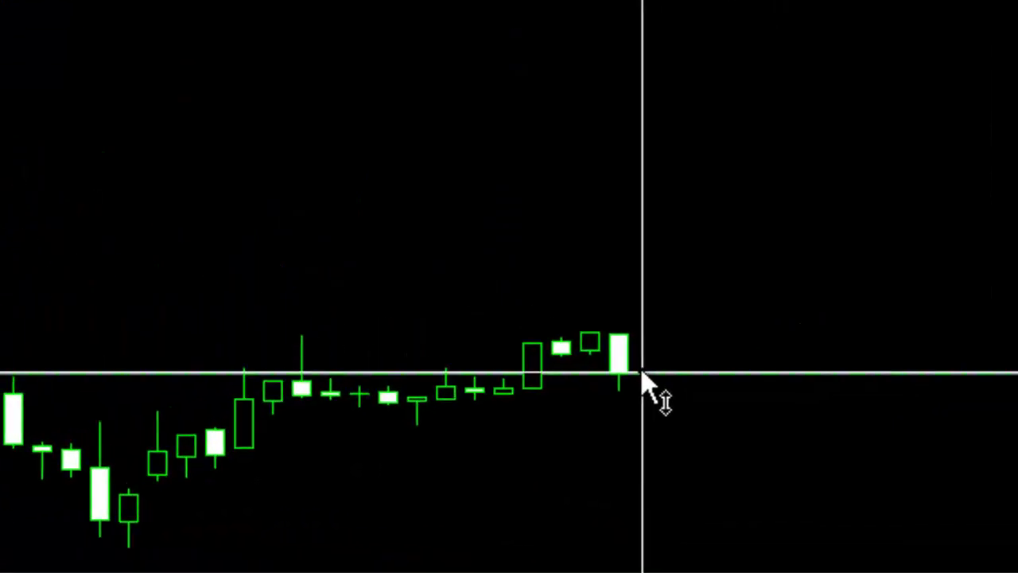
drag(643, 372, 704, 394)
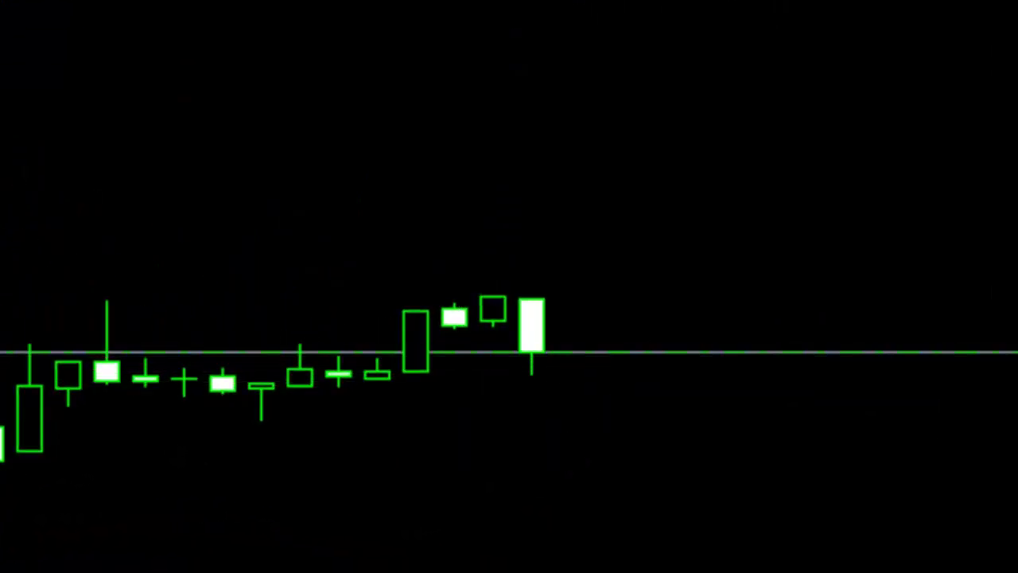
- Restore the trading window, check History and Positions, then minimize it
mouse_move(482, 558)
click(528, 500)
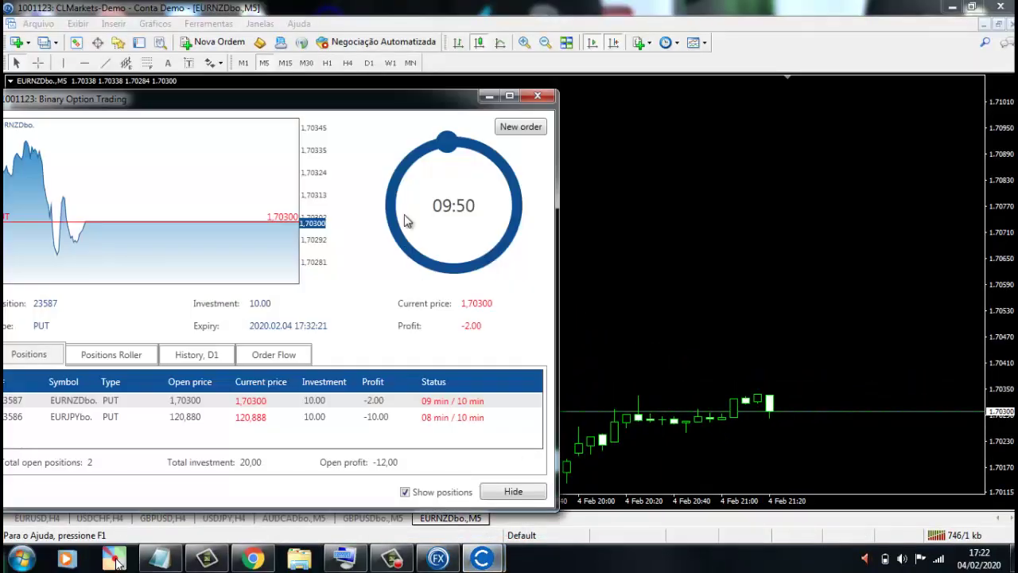
drag(427, 105, 474, 97)
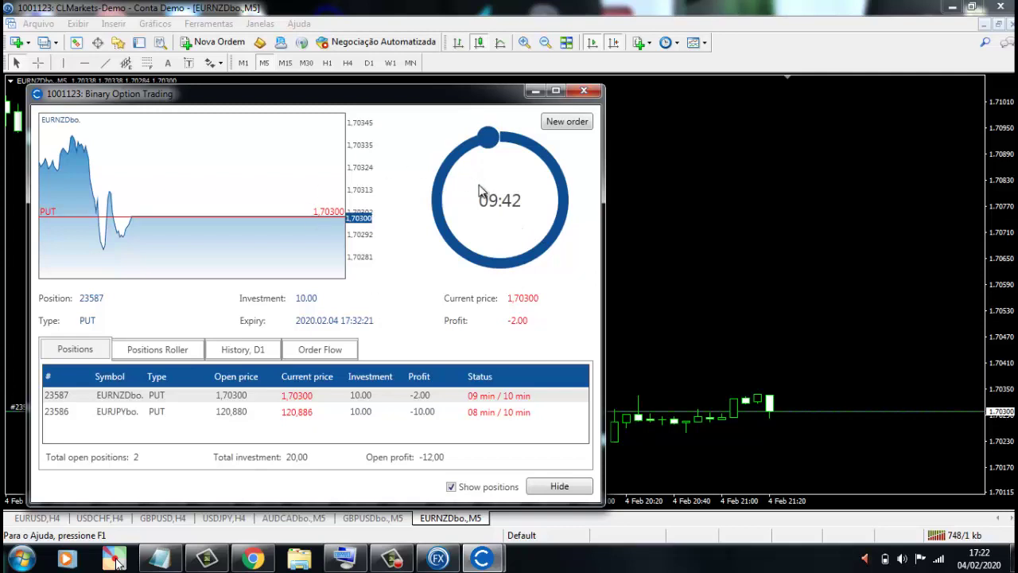
click(253, 354)
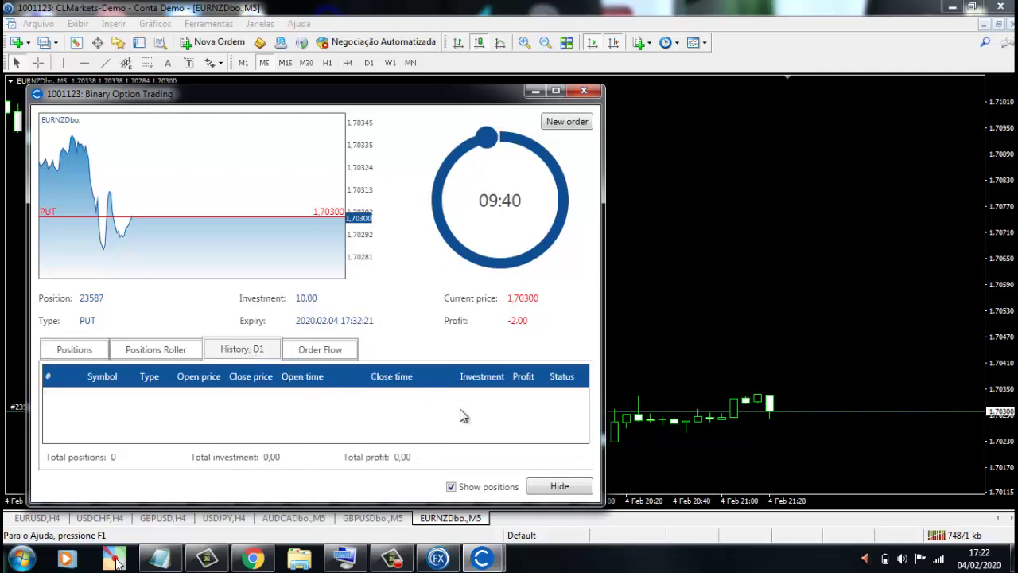
click(90, 355)
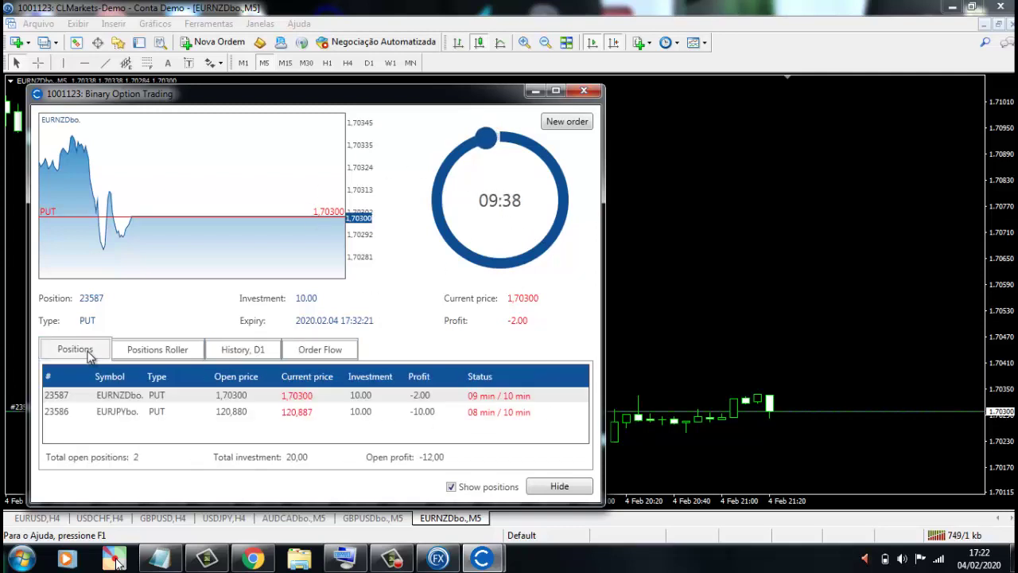
click(535, 92)
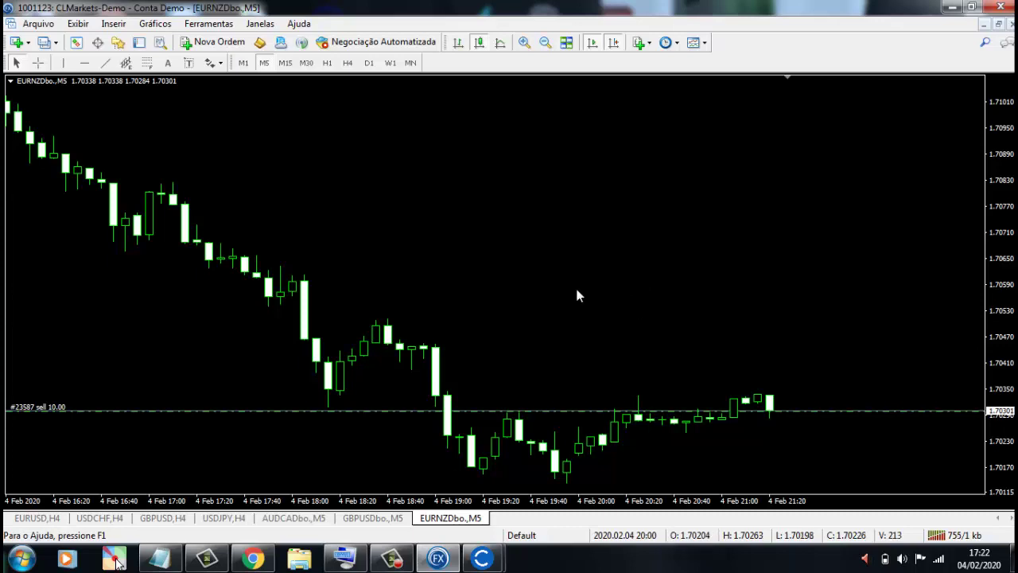
- Pan and scroll the EURNZDbo. M5 chart to review earlier candles
drag(577, 289, 628, 232)
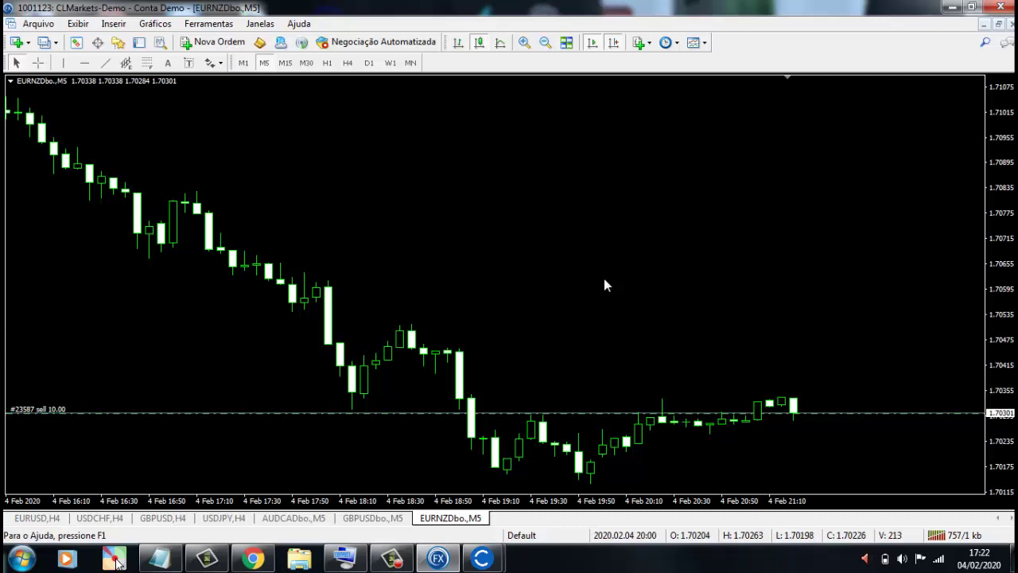
scroll(604, 285, down, 1)
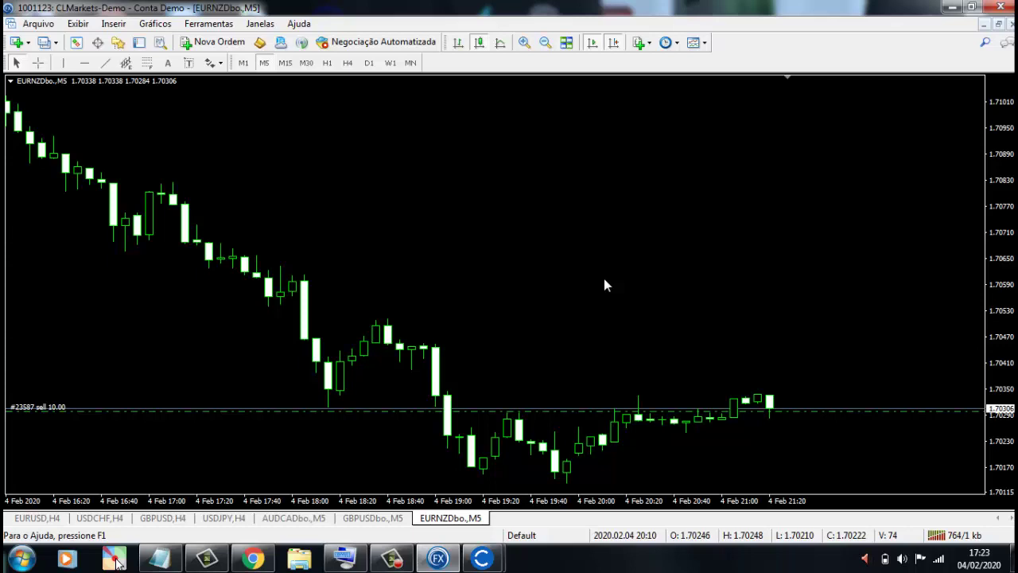
scroll(541, 288, down, 1)
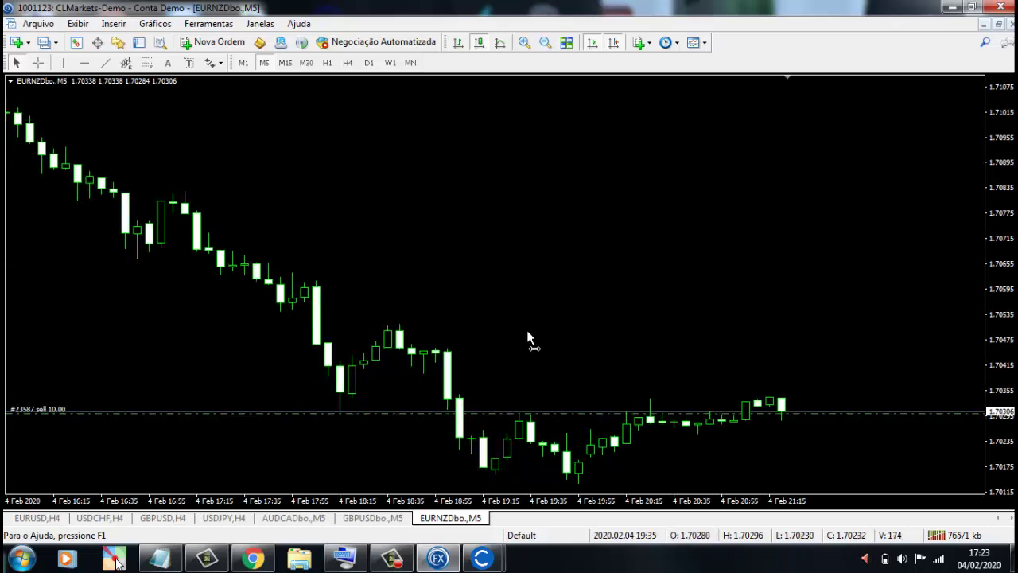
drag(433, 327, 470, 326)
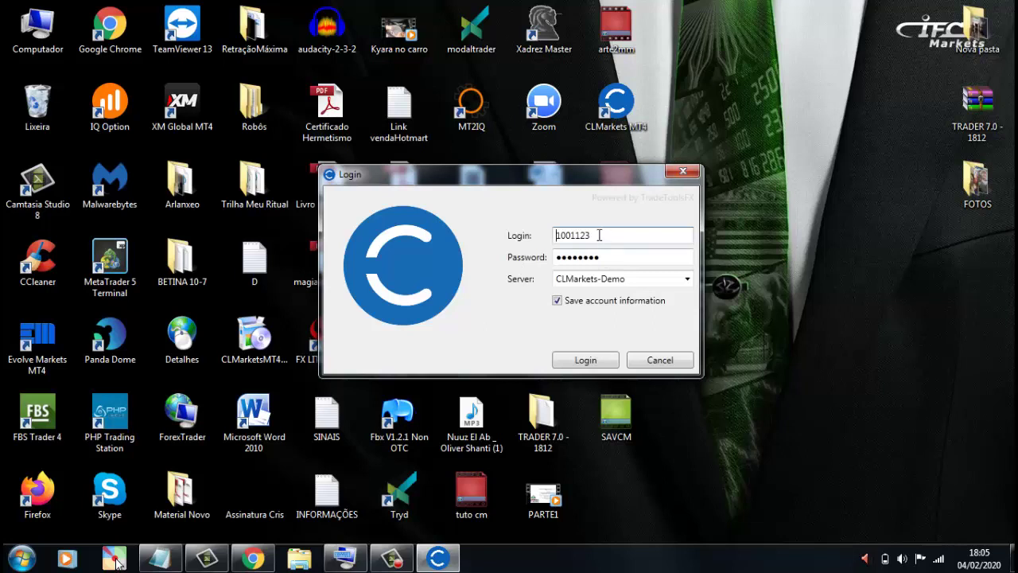
drag(598, 236, 550, 242)
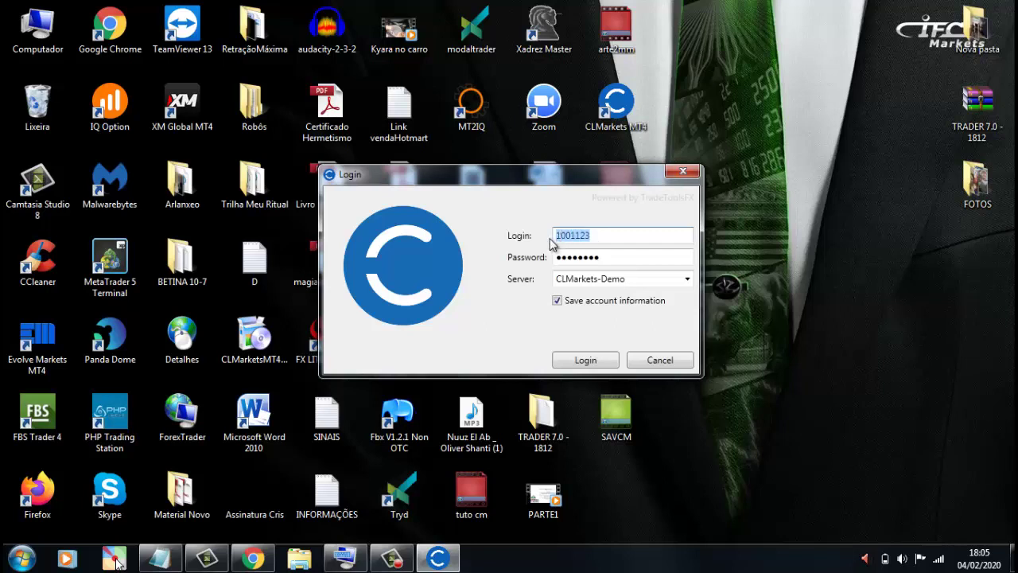
drag(614, 257, 551, 263)
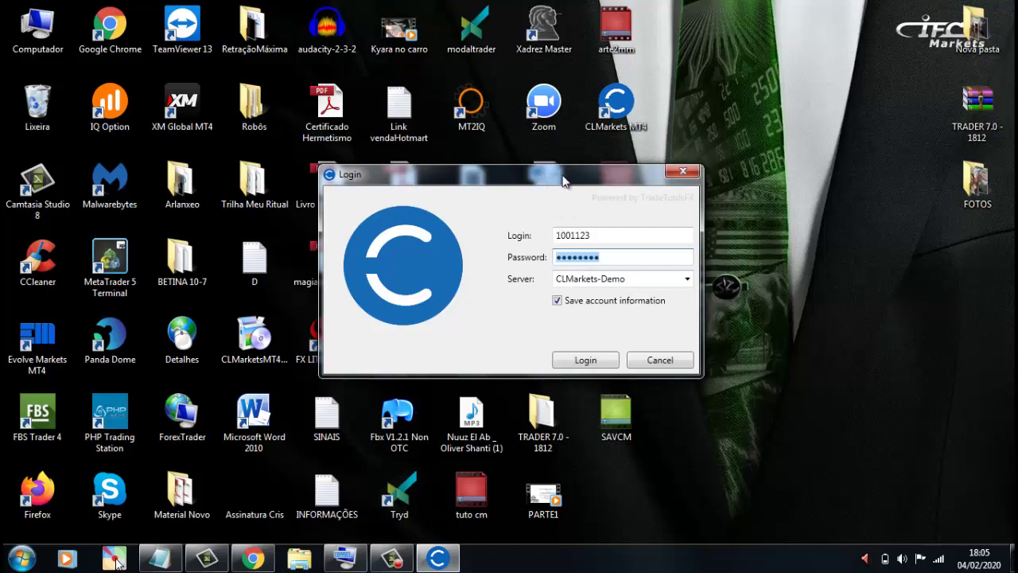
drag(562, 181, 607, 177)
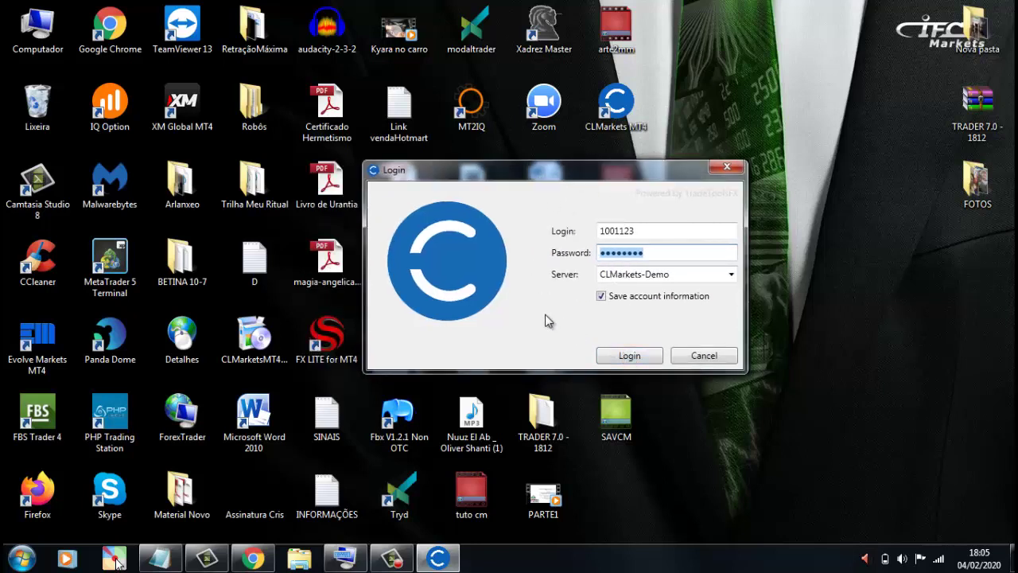